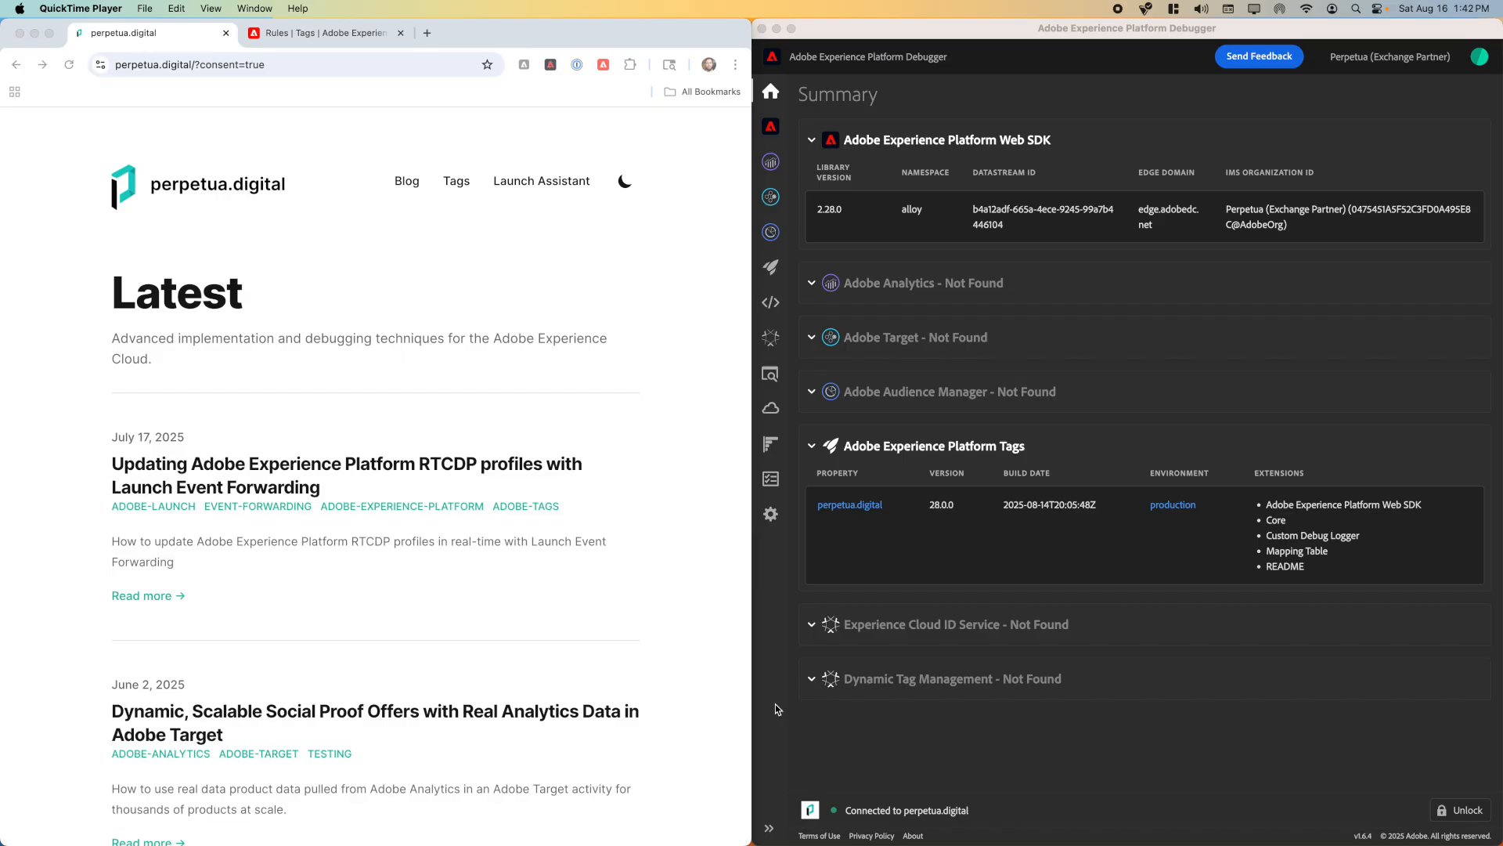
Show the network requests of the Adobe Experience Platform Web SDK in the debugger.
click(596, 600)
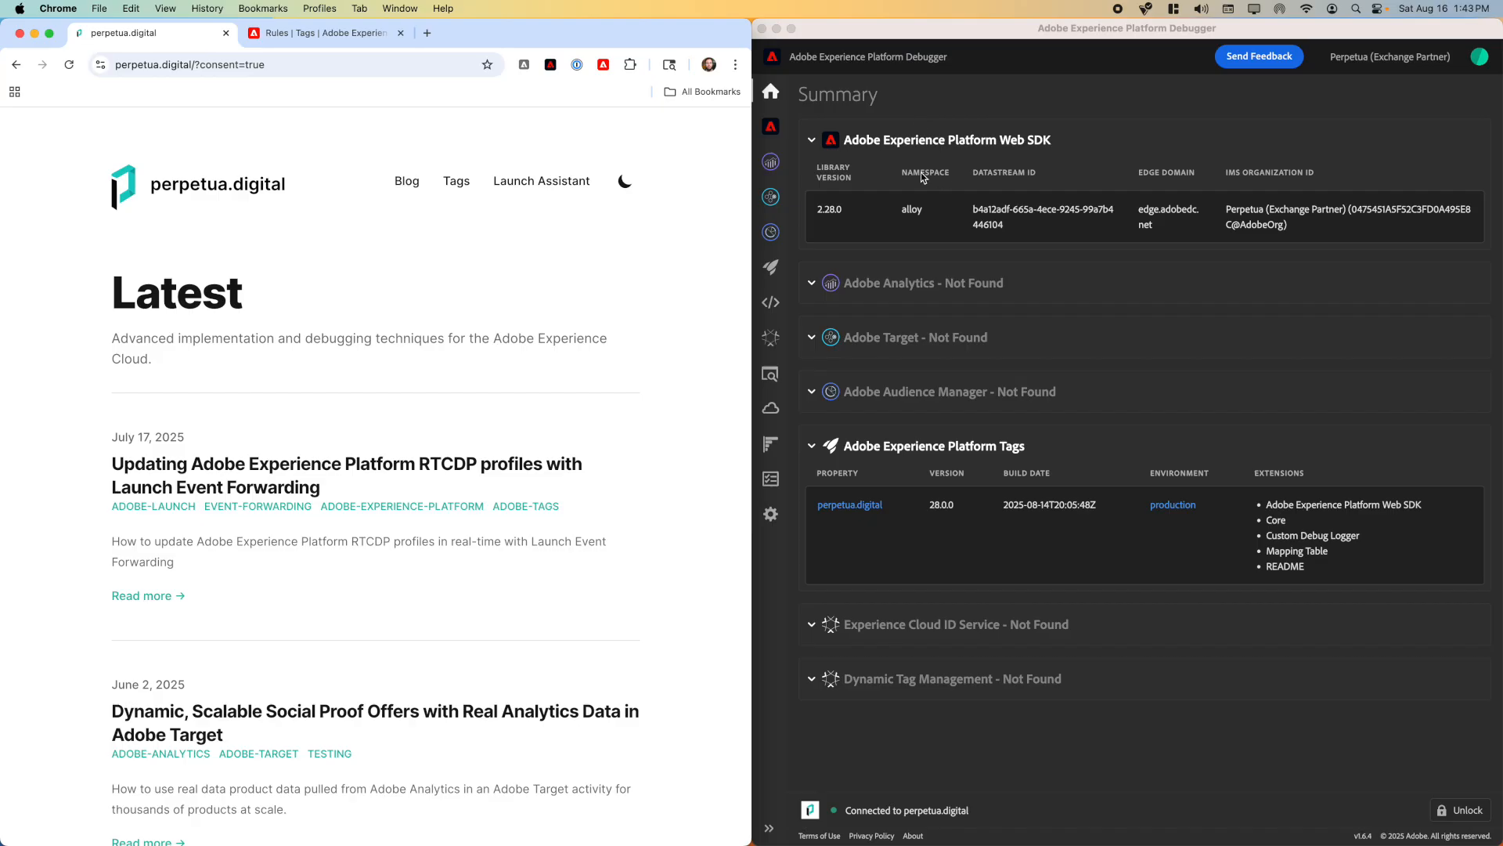
click(776, 137)
click(776, 137)
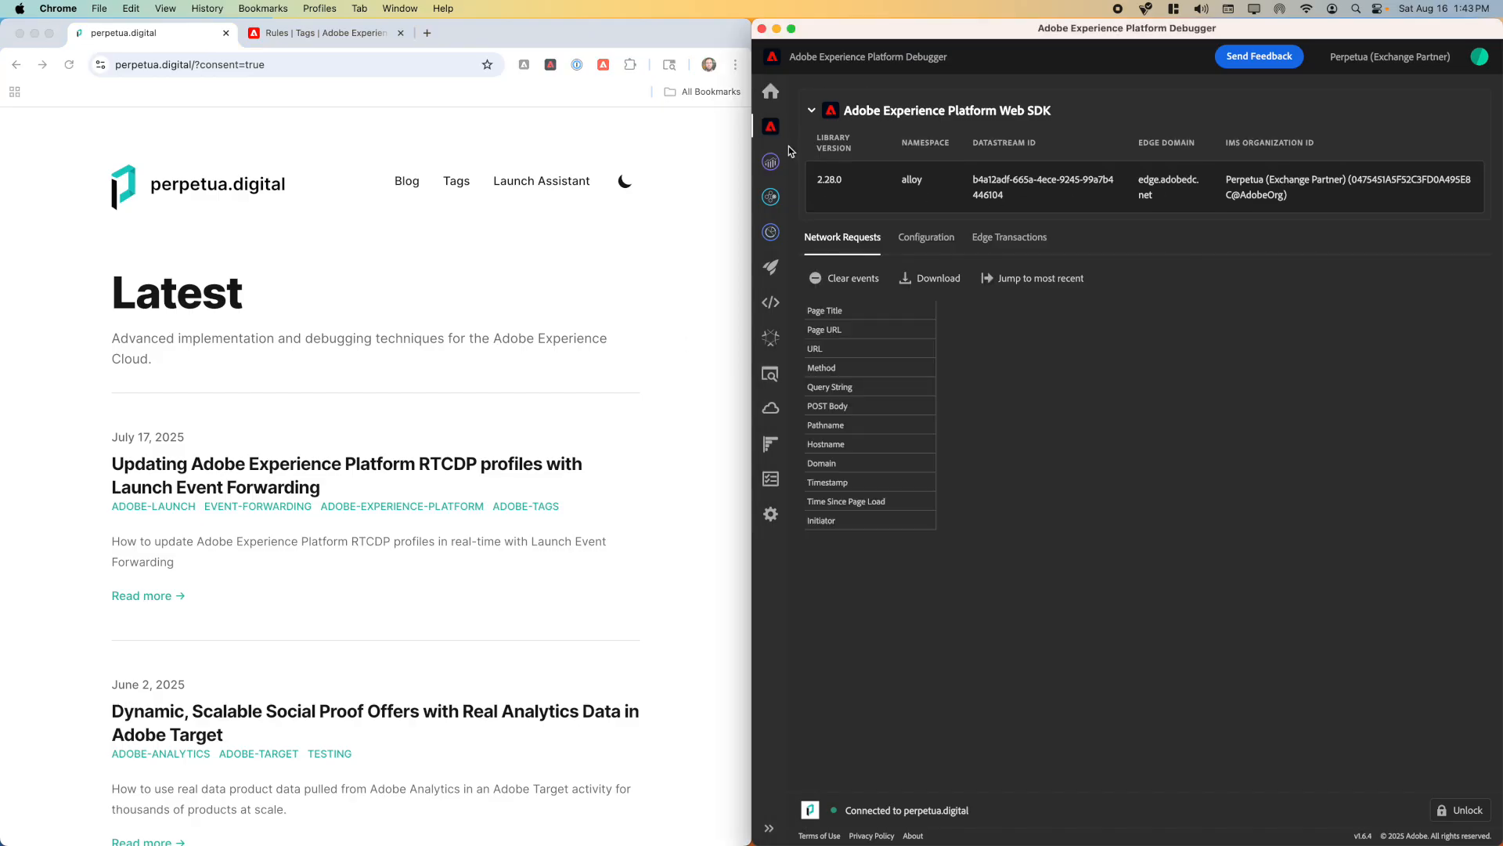
Reload the perpetua.digital page and accept cookies in its consent dialog.
click(596, 297)
key(super+r)
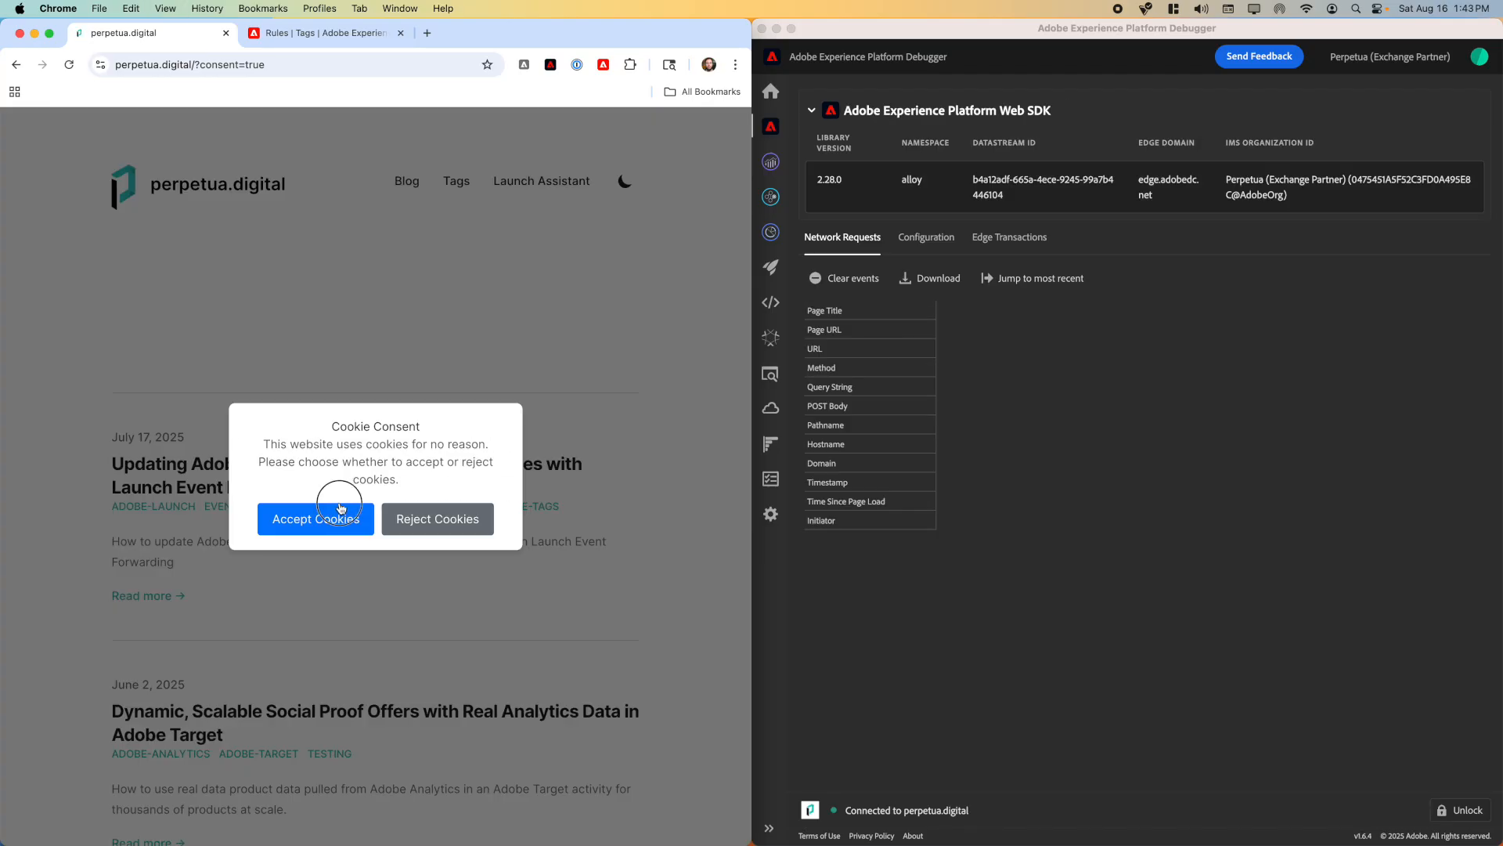
click(327, 515)
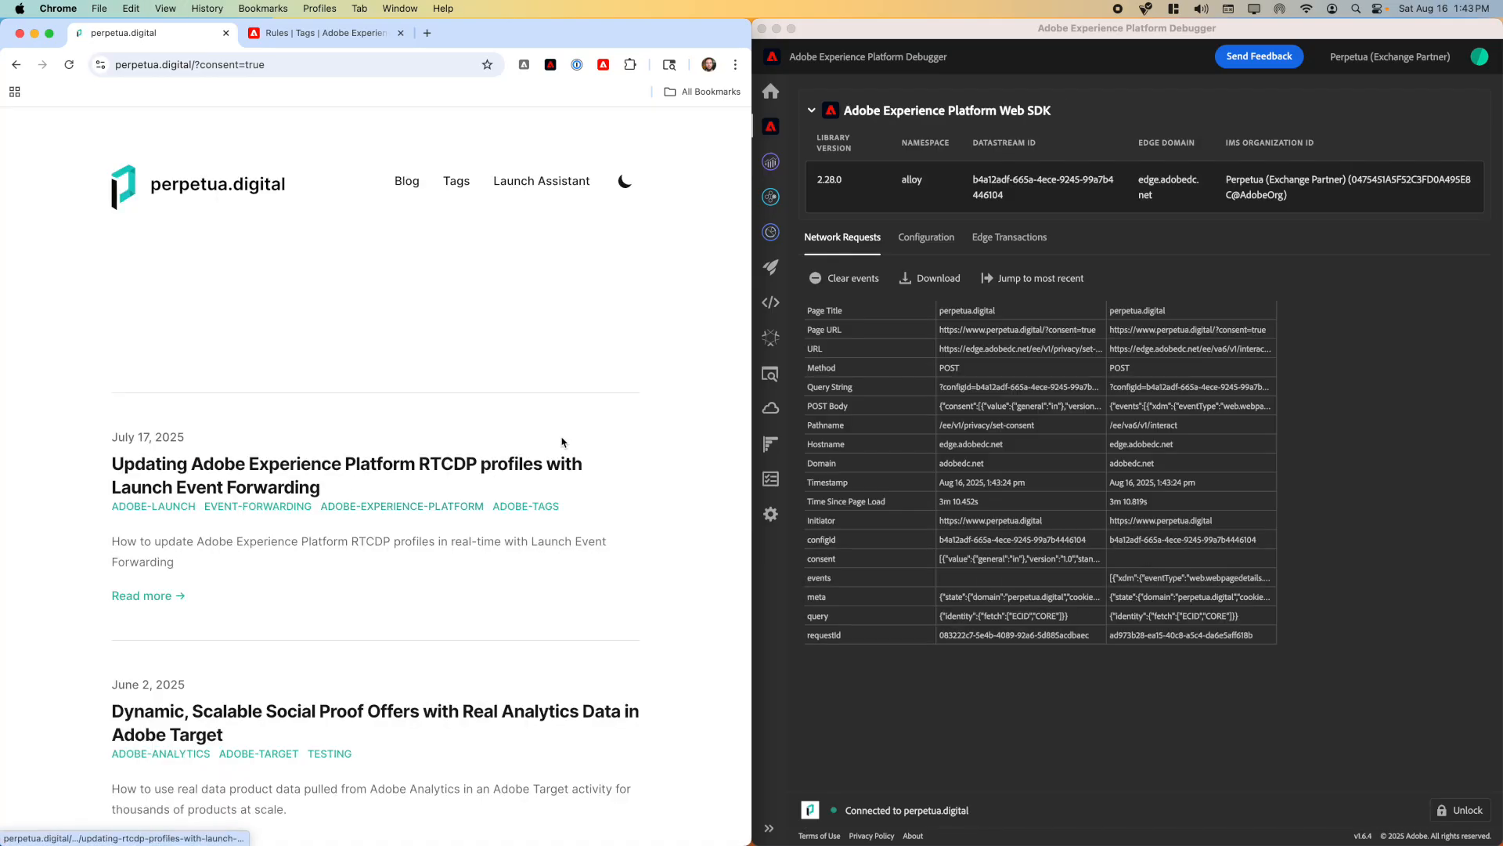
Clear the recorded Web SDK events in the debugger and reload perpetua.digital with consent already given.
click(860, 276)
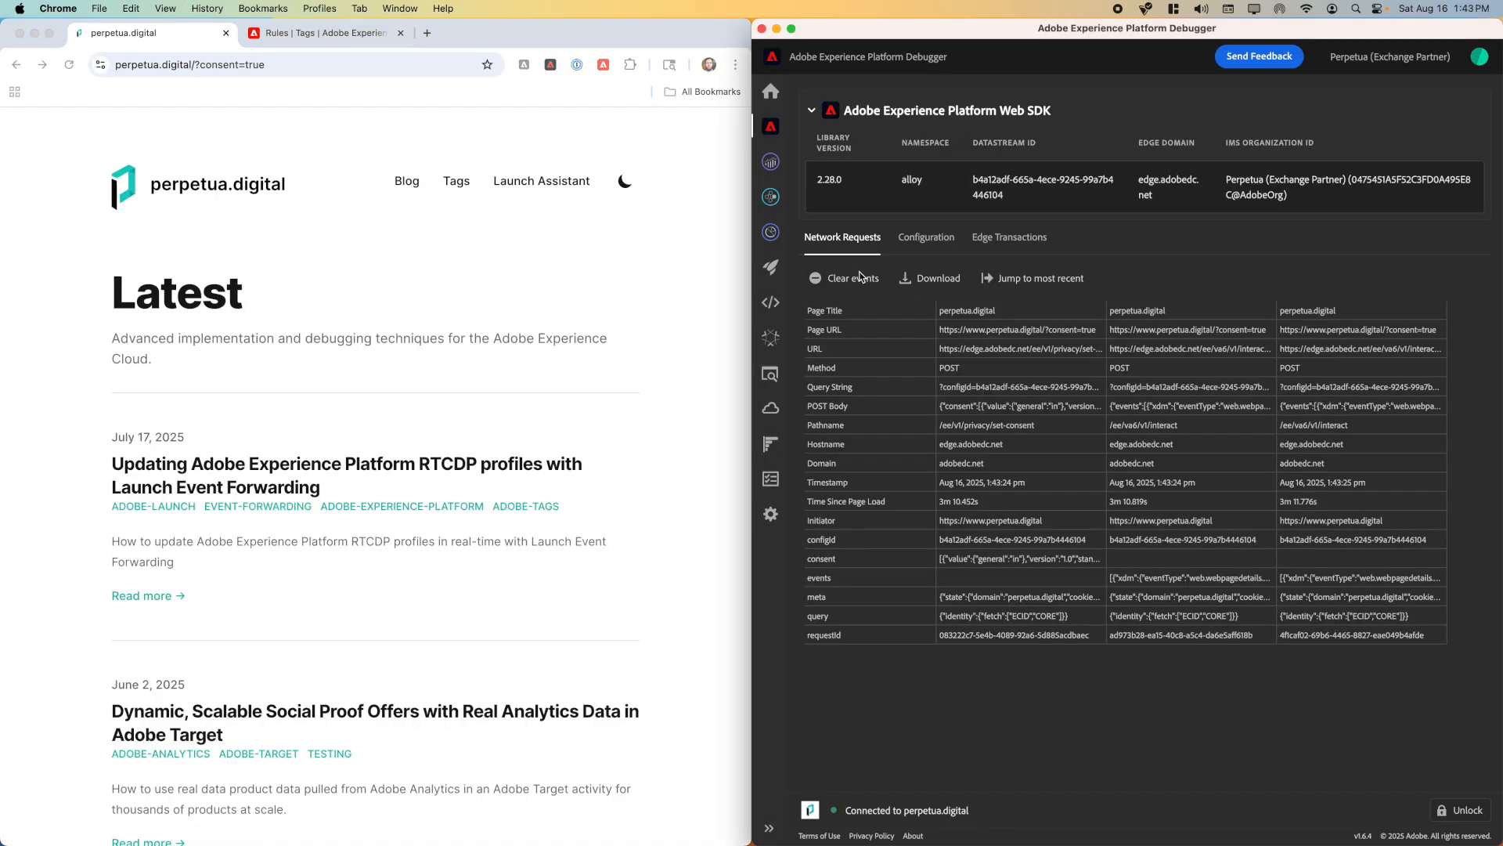
click(860, 277)
click(666, 356)
key(super+r)
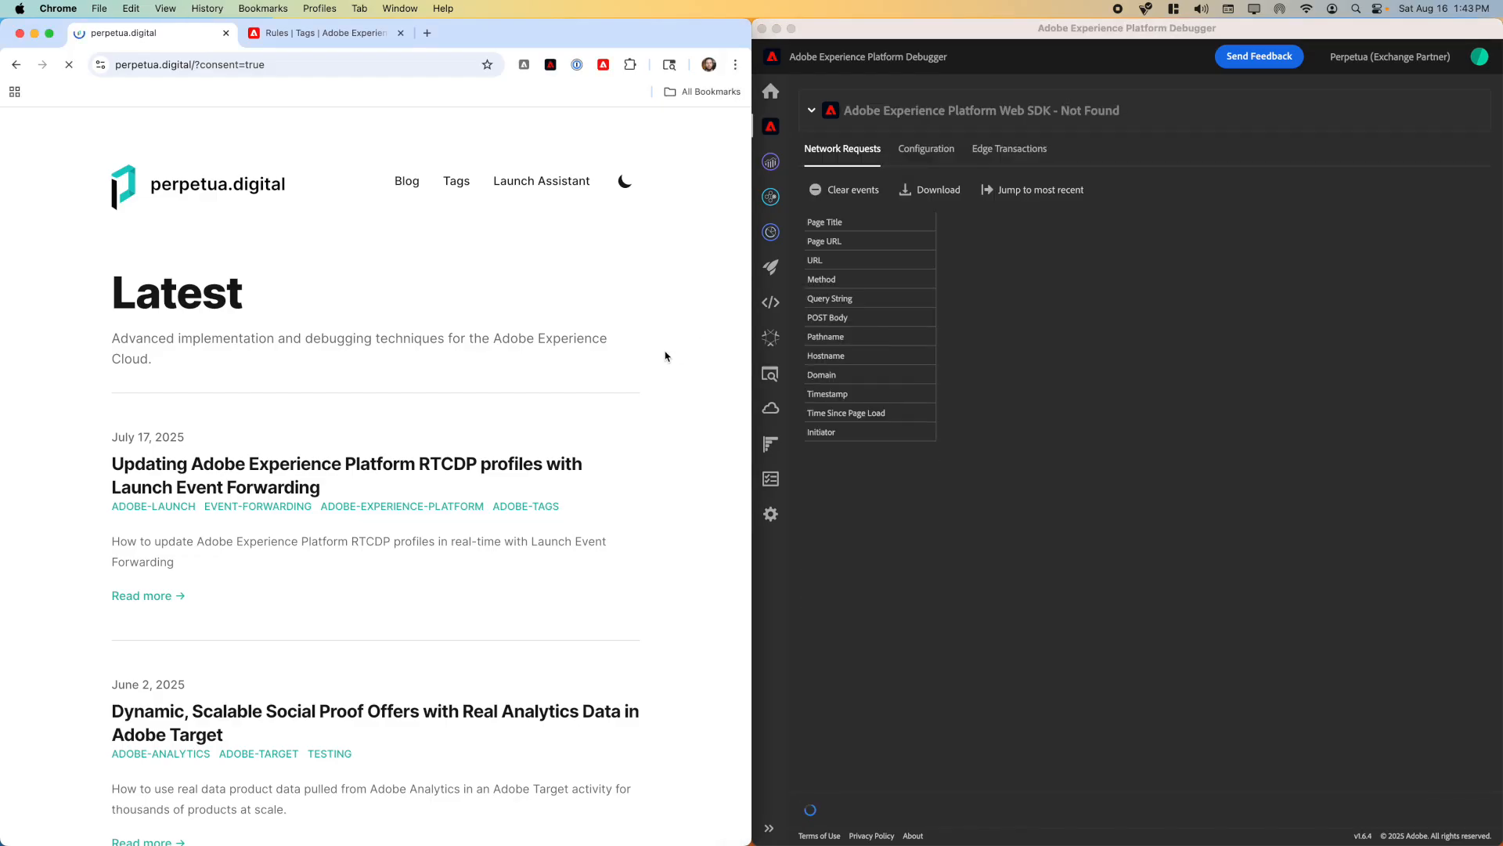
Inspect the events payload of the Web SDK request, expanding its first entry and xdm object, and close the details.
click(1032, 559)
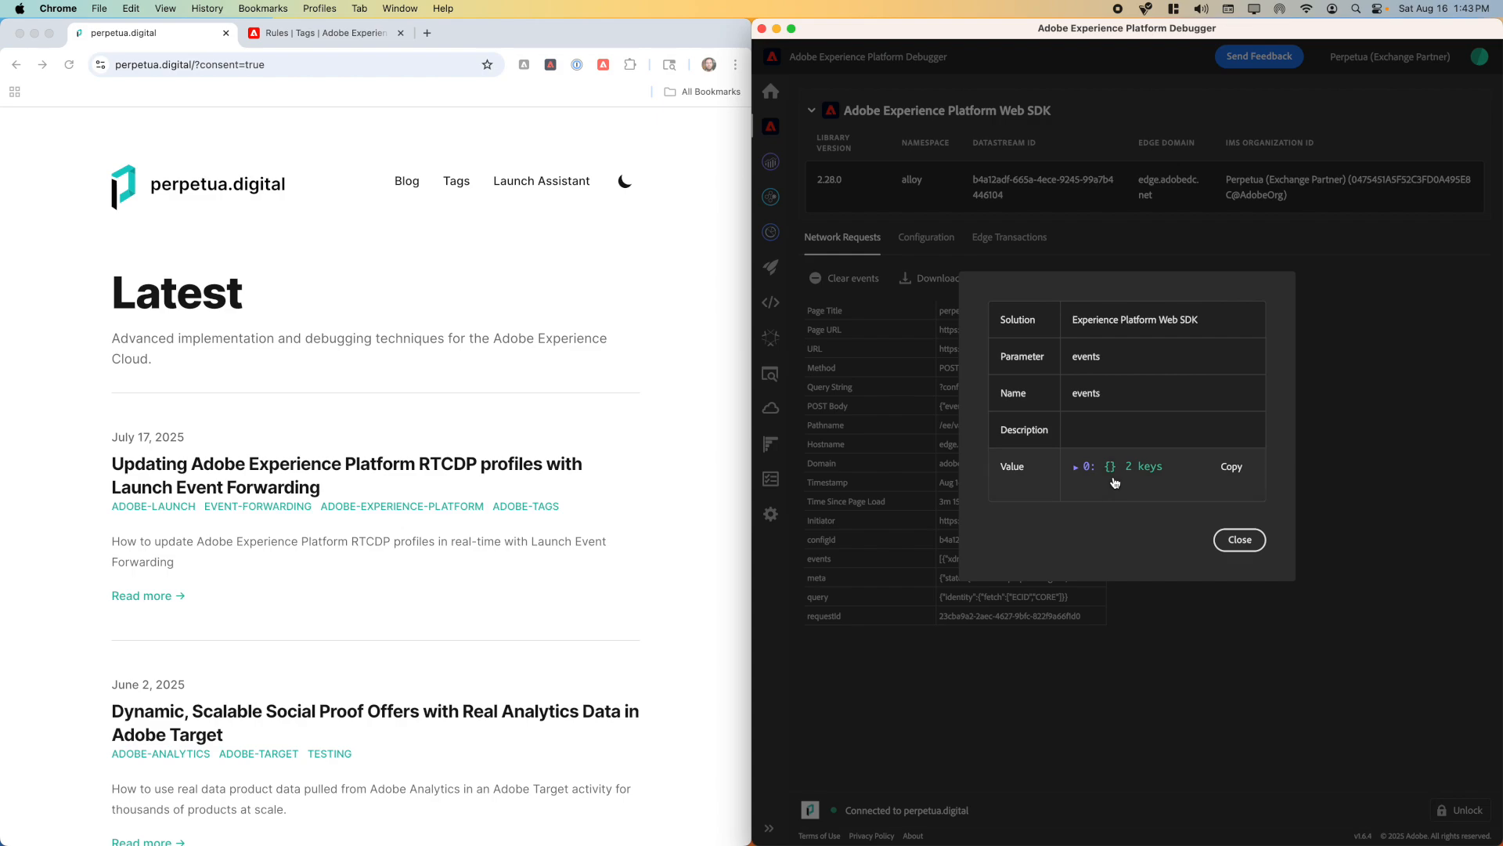
click(1090, 467)
click(1111, 484)
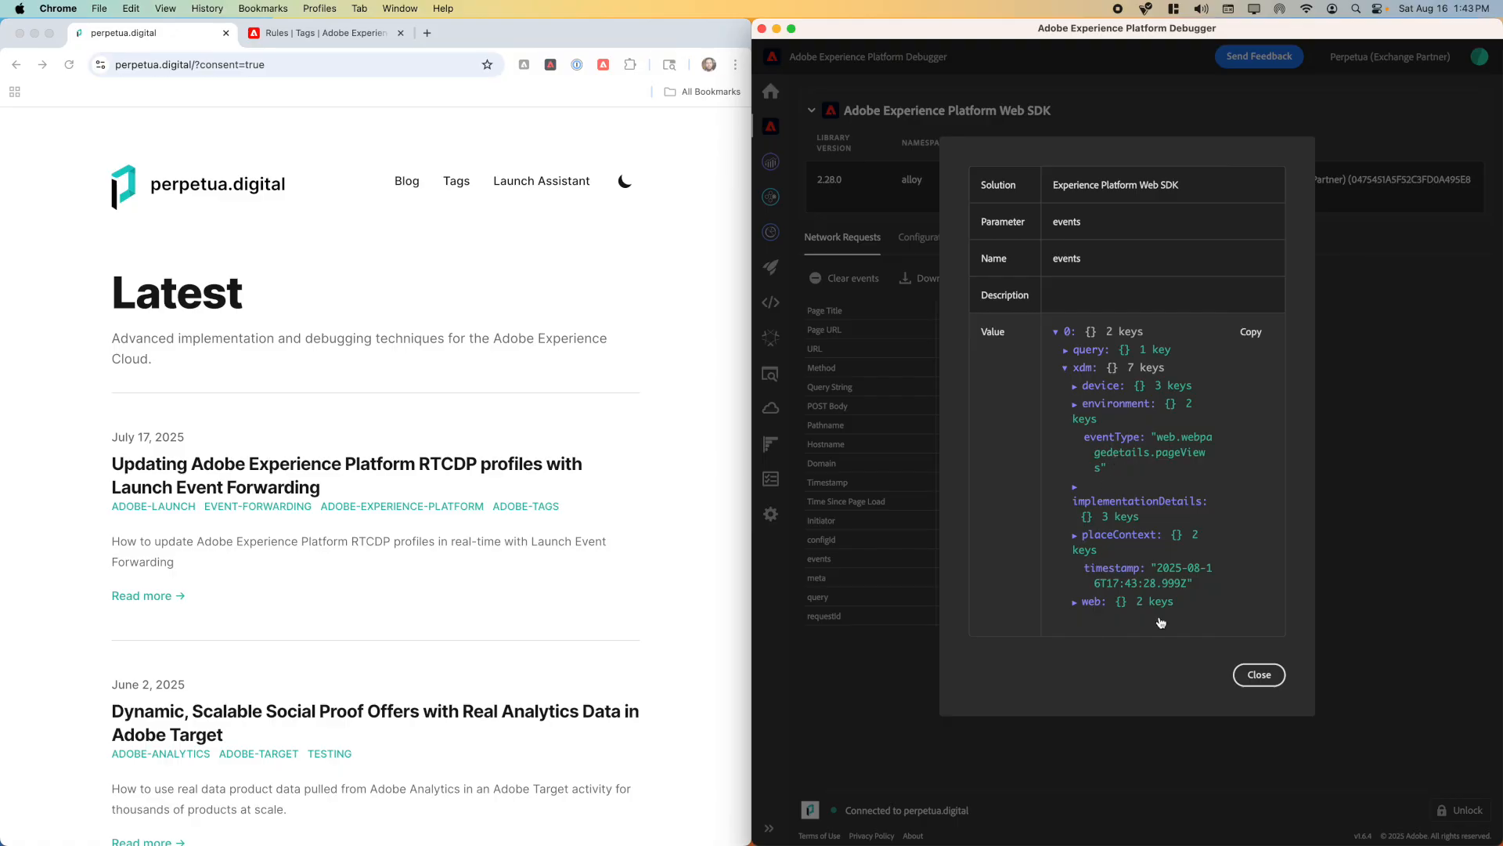
click(1256, 681)
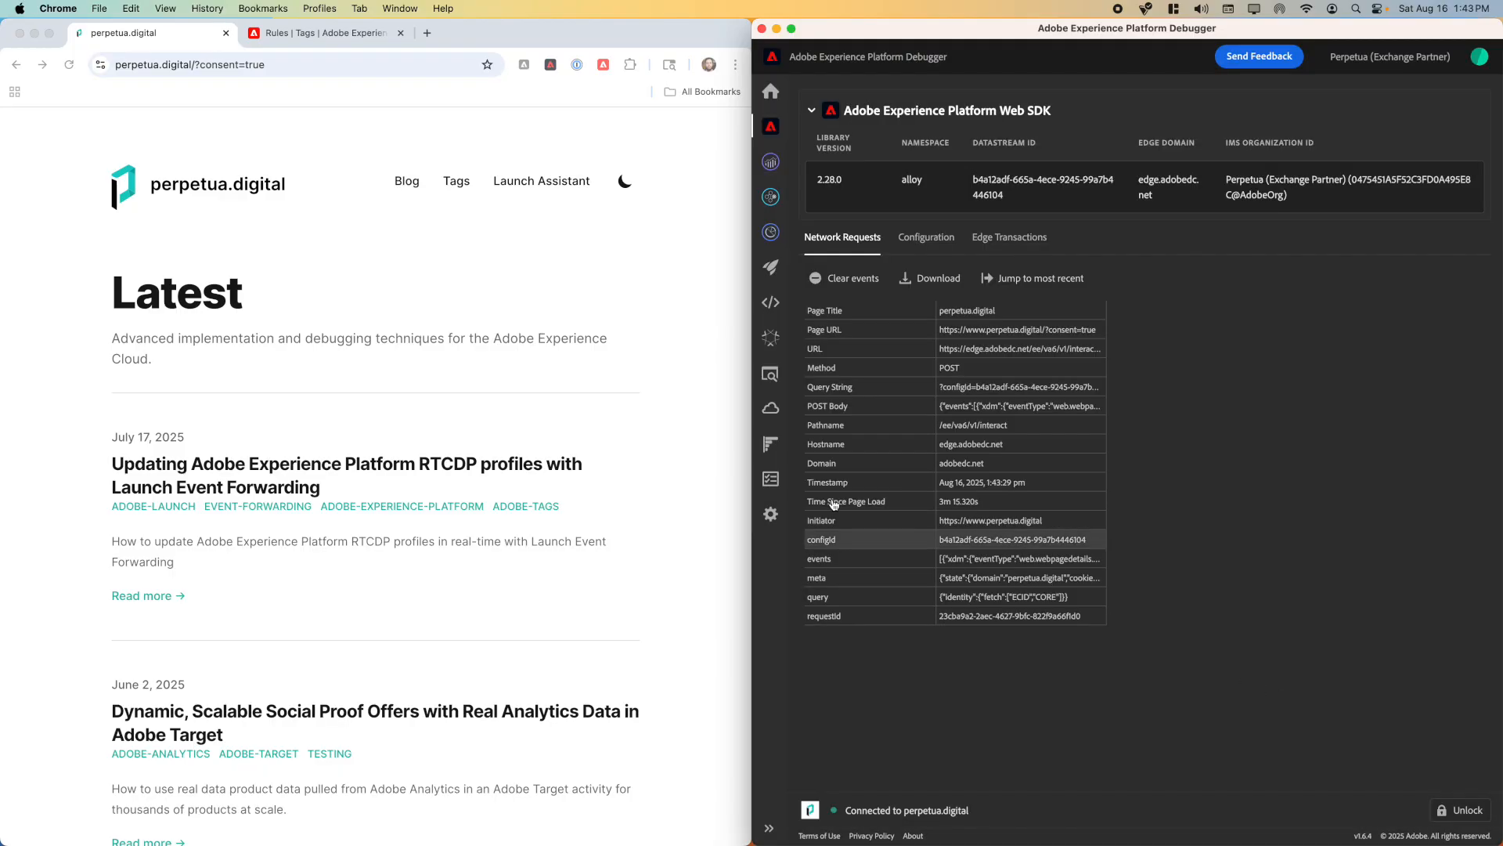
Clear the cookies stored for perpetua.digital using the browser's developer tools and reload the page.
click(651, 386)
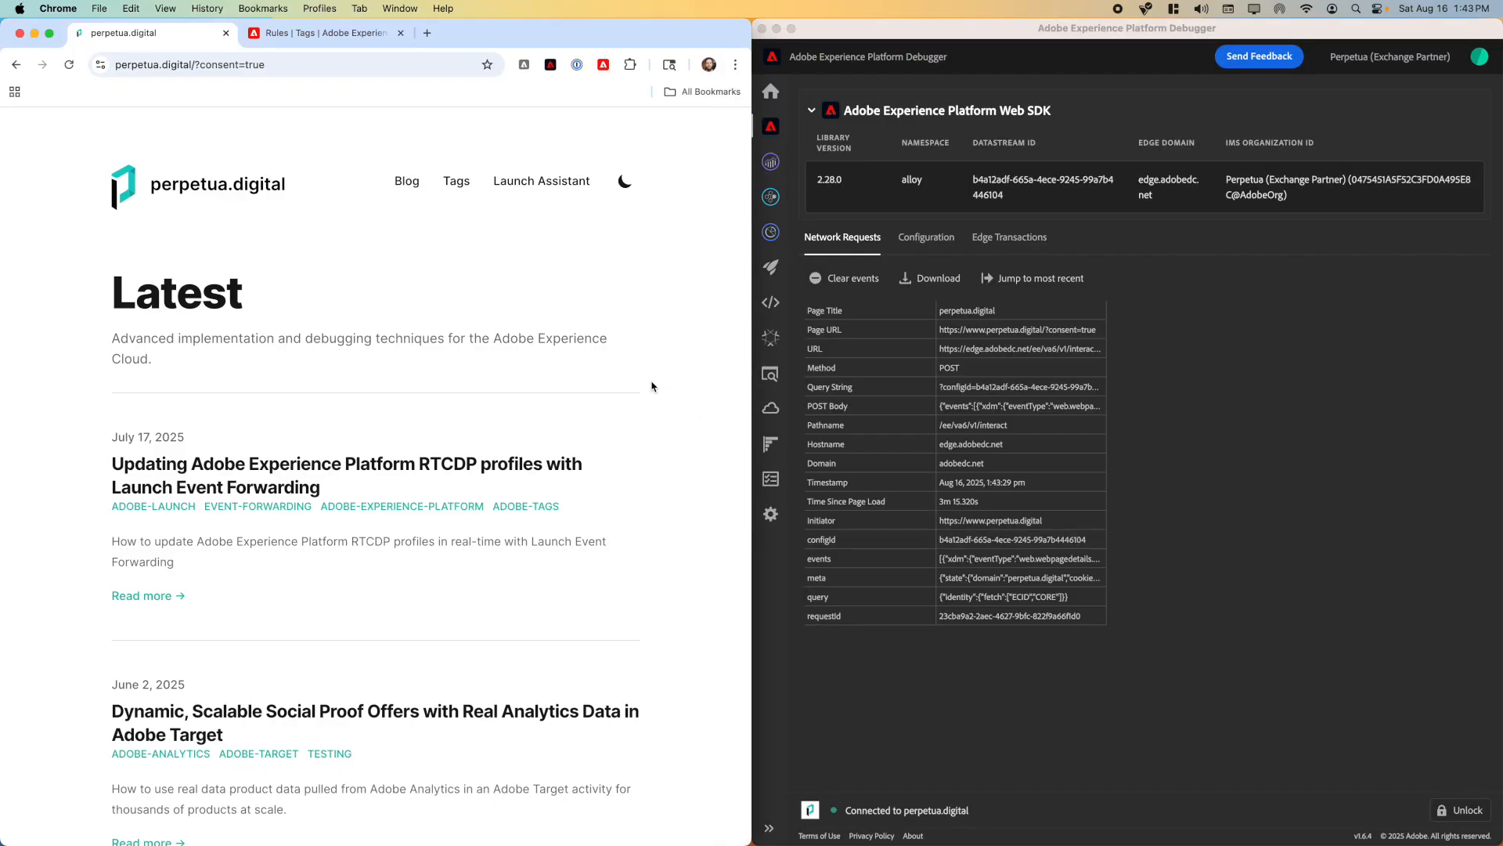
key(super+alt+i)
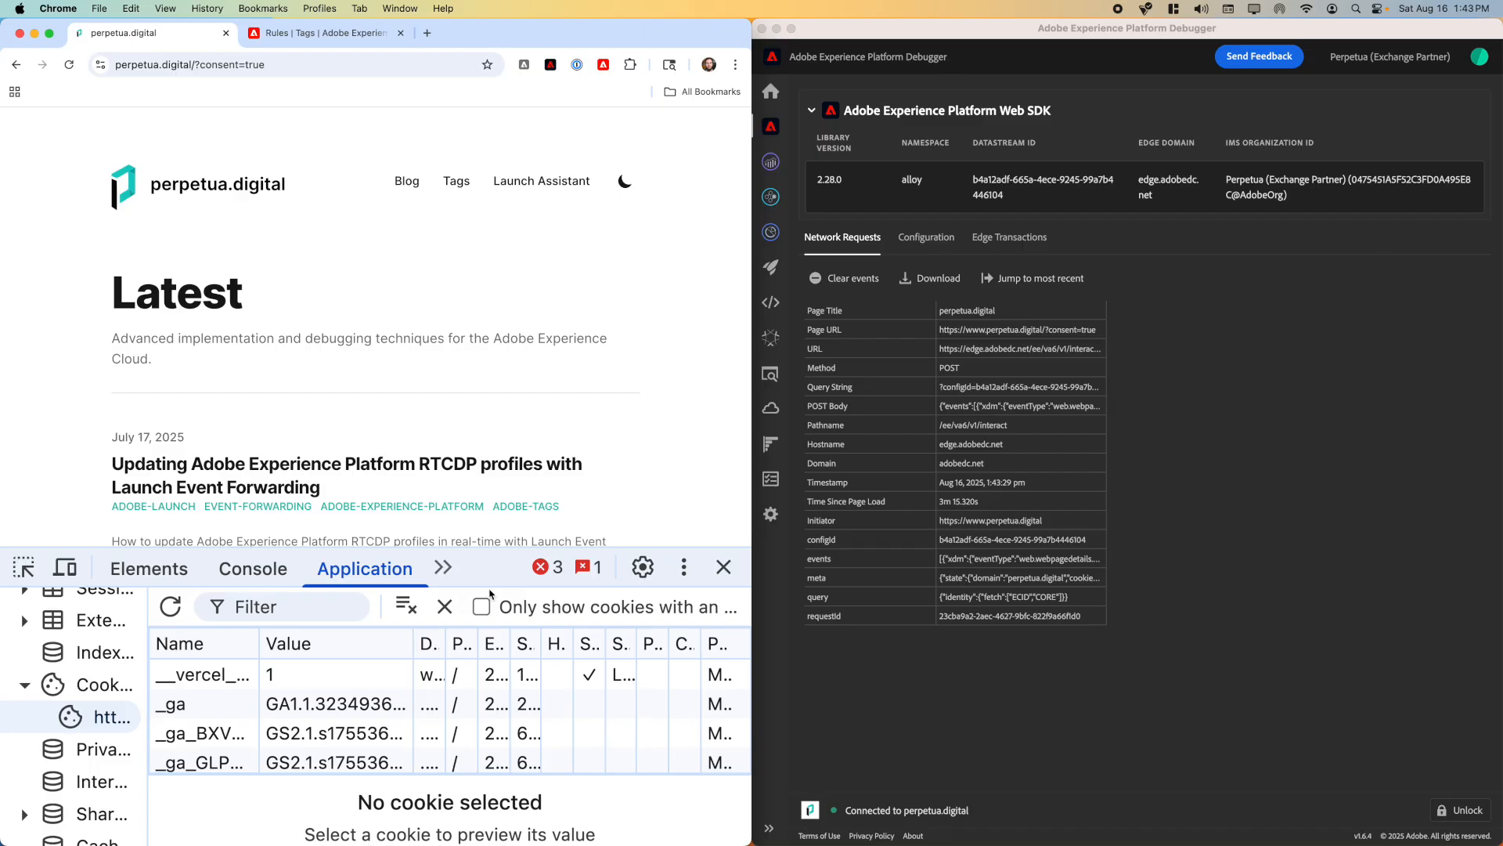
right_click(121, 715)
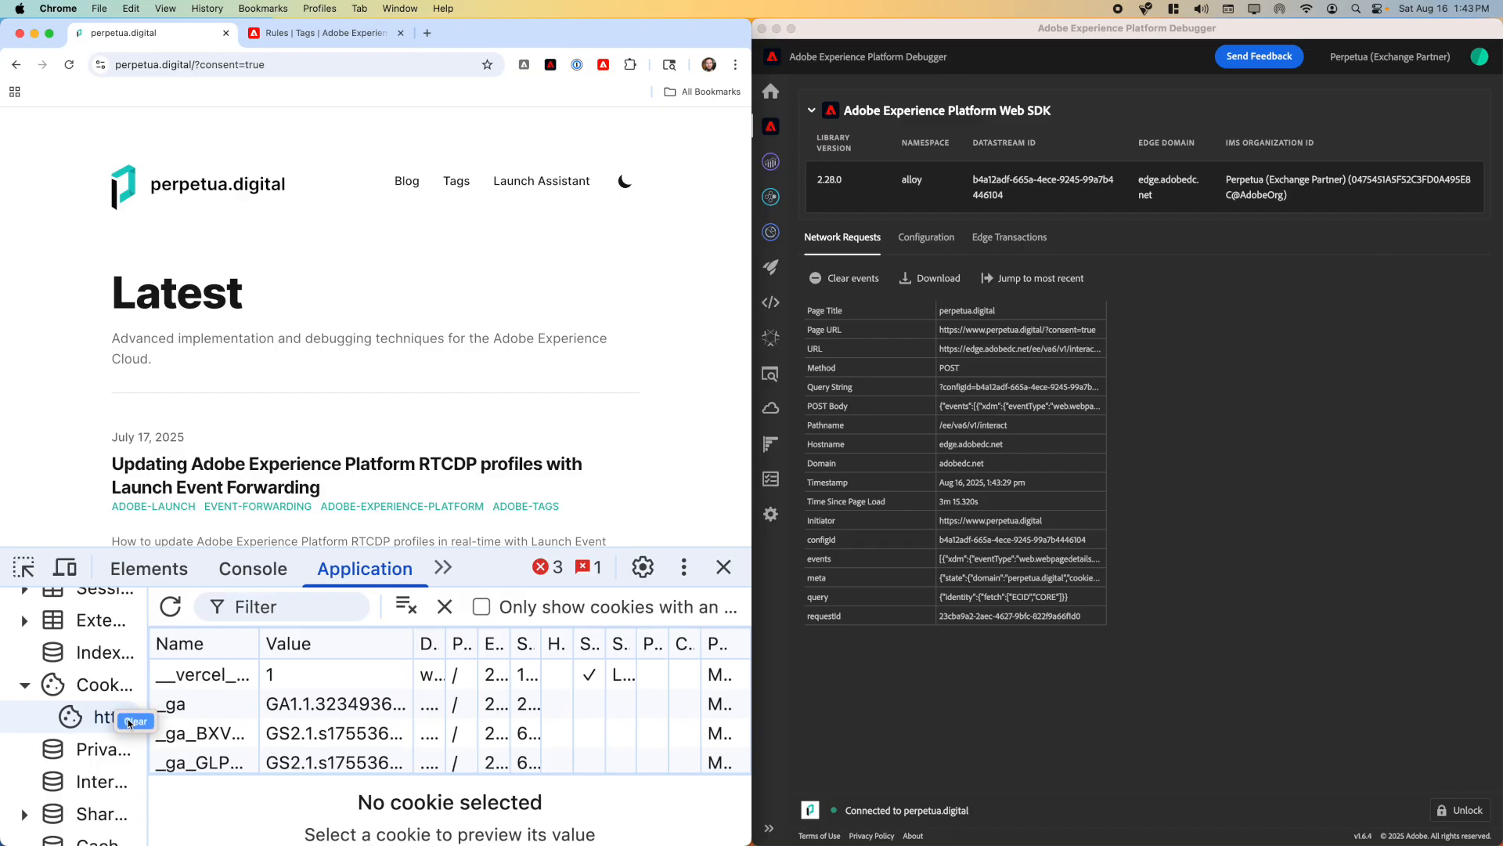
click(130, 722)
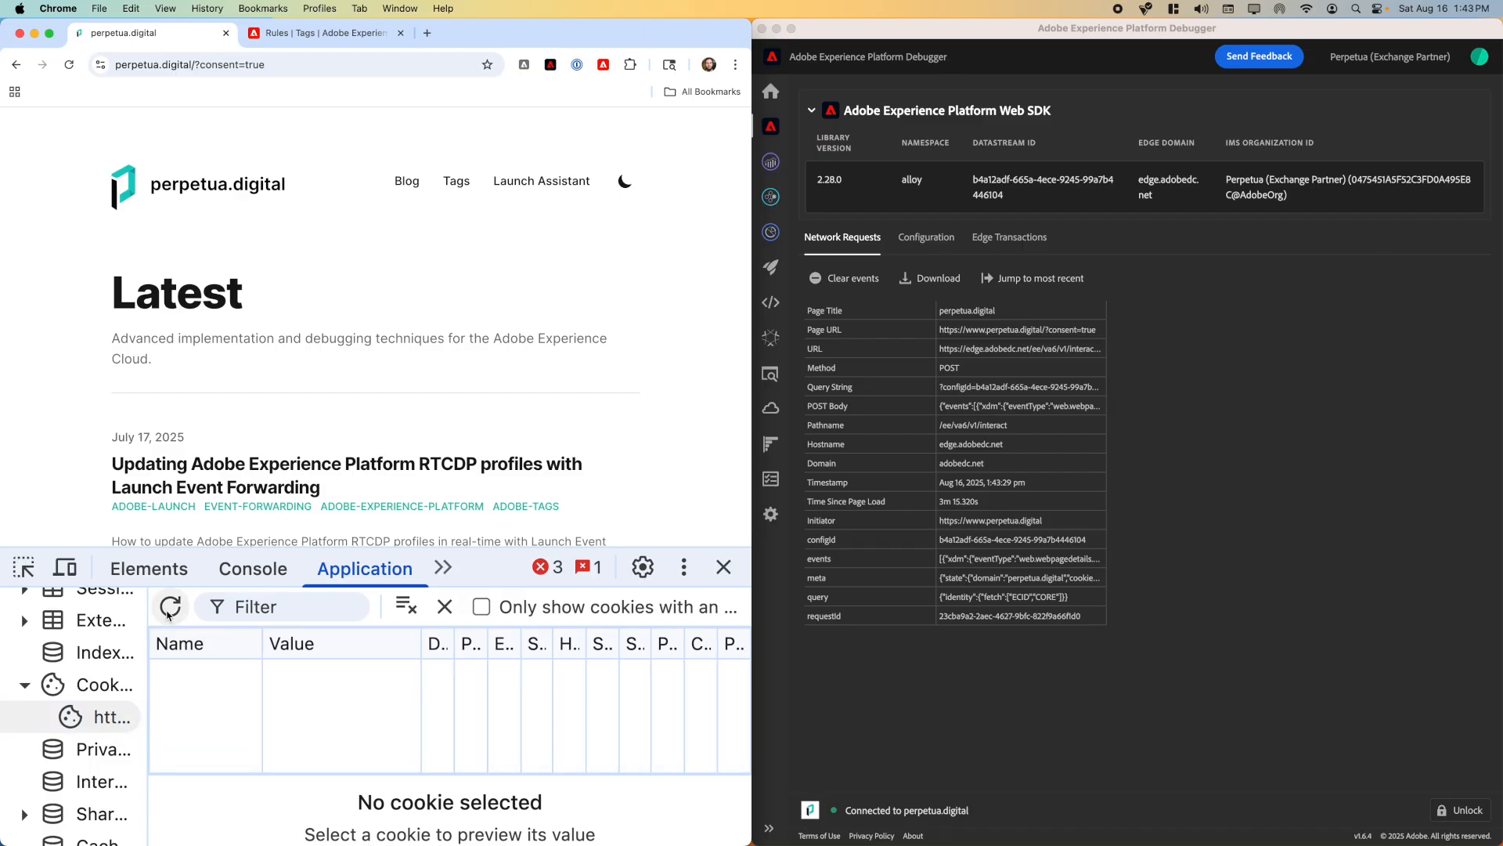
key(super+r)
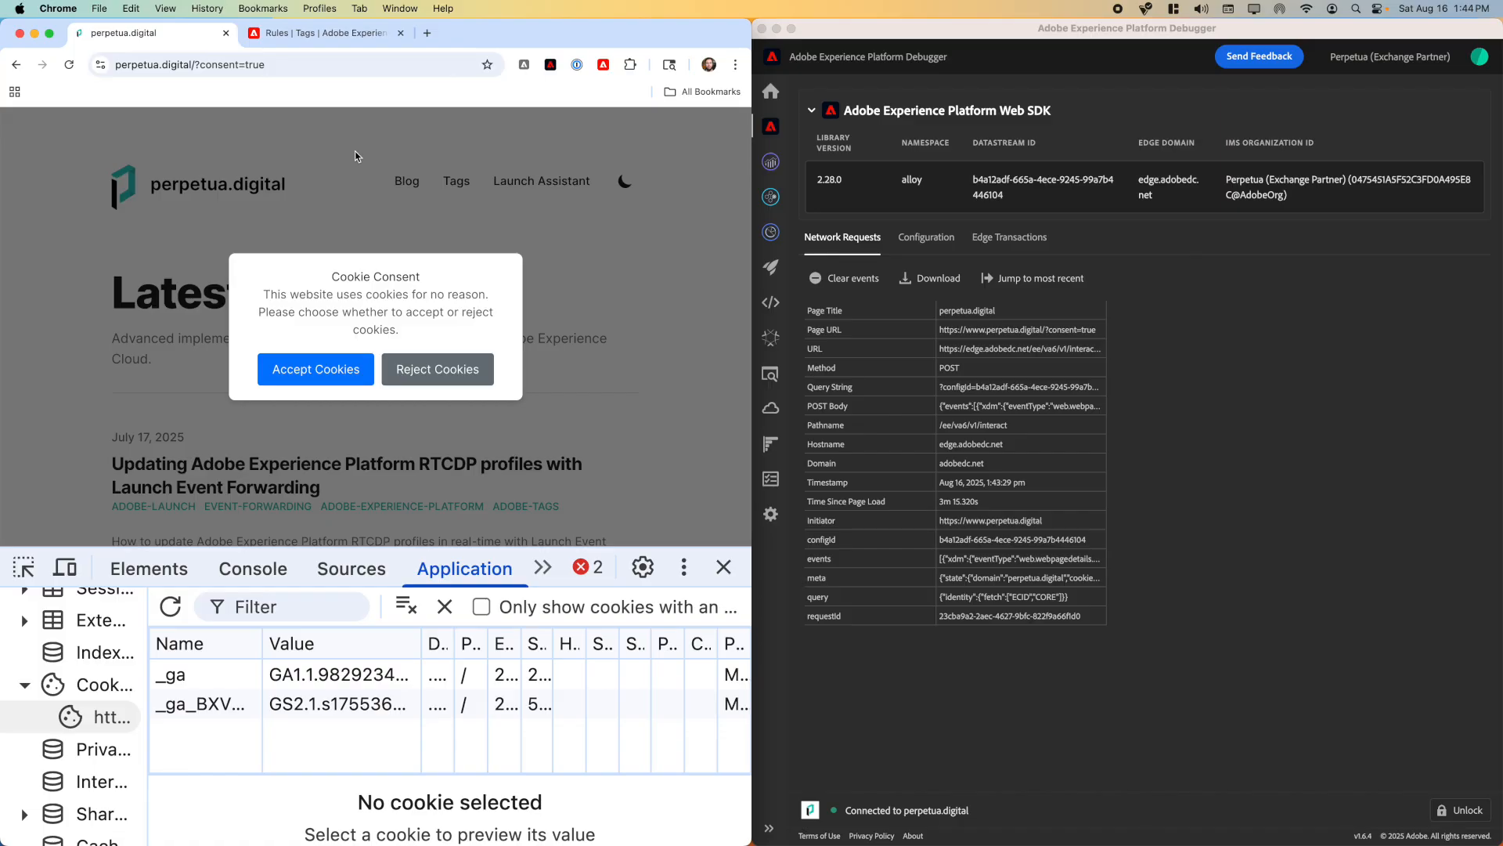
Remove the "fired" filter from the browser console and run _satellite.setDebug(true).
key(super+alt+i)
key(super+alt+i)
click(253, 568)
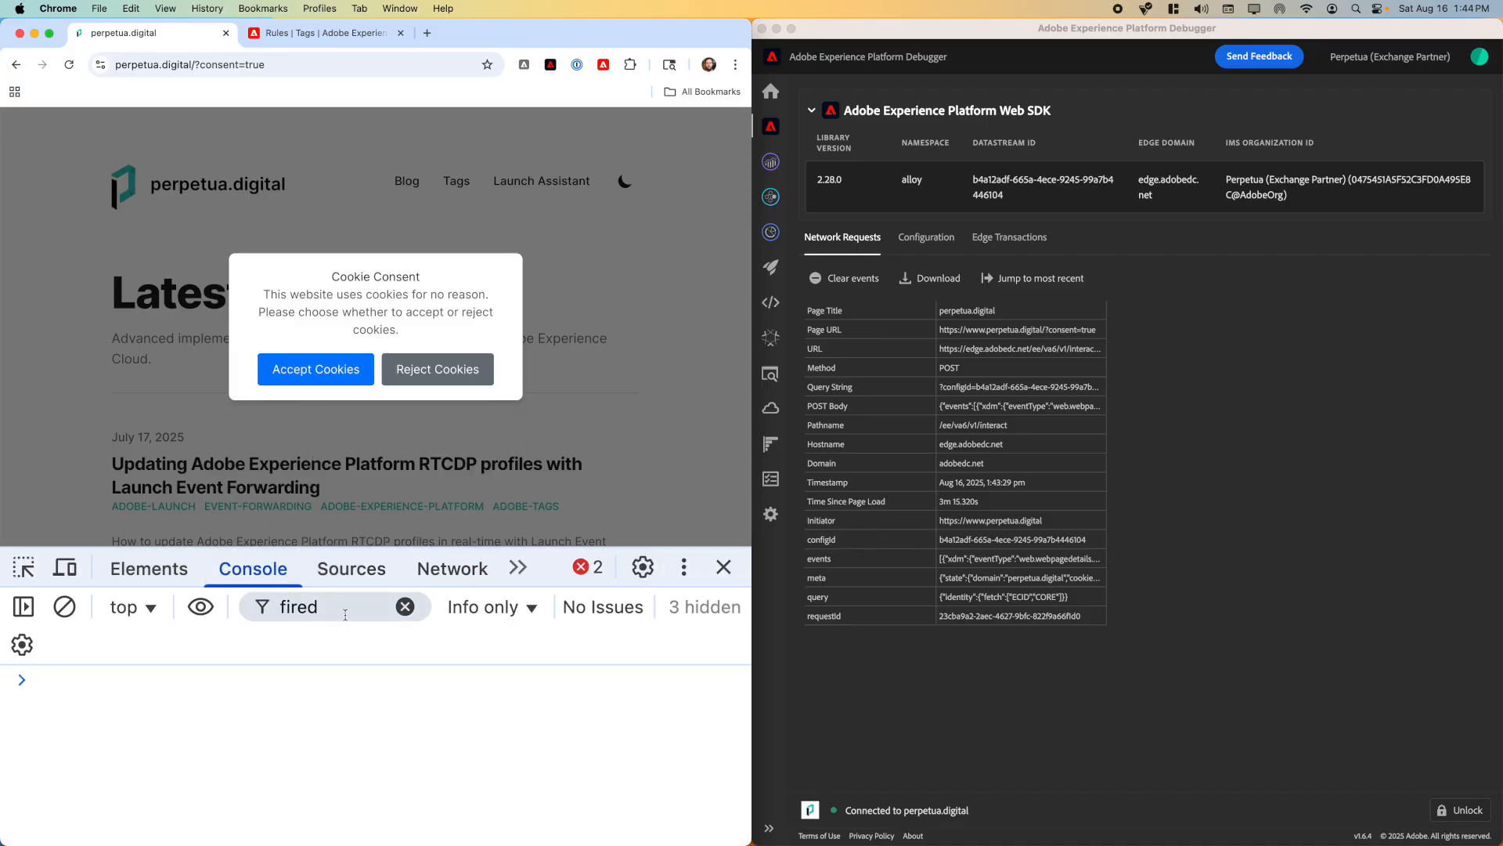
click(405, 607)
click(235, 767)
text(_satellite.set)
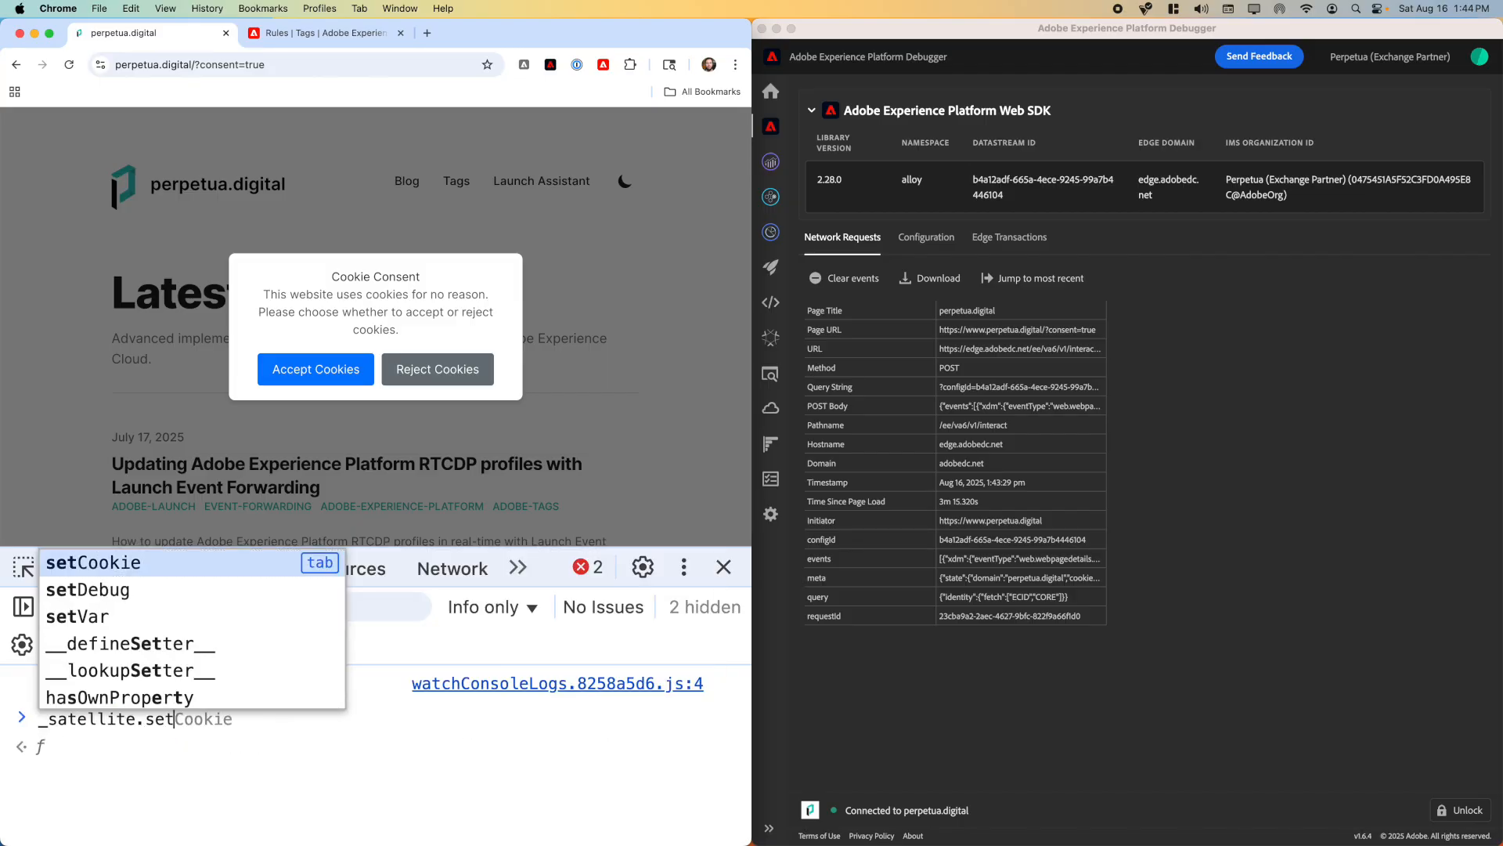
key(Down)
key(Tab)
text((true))
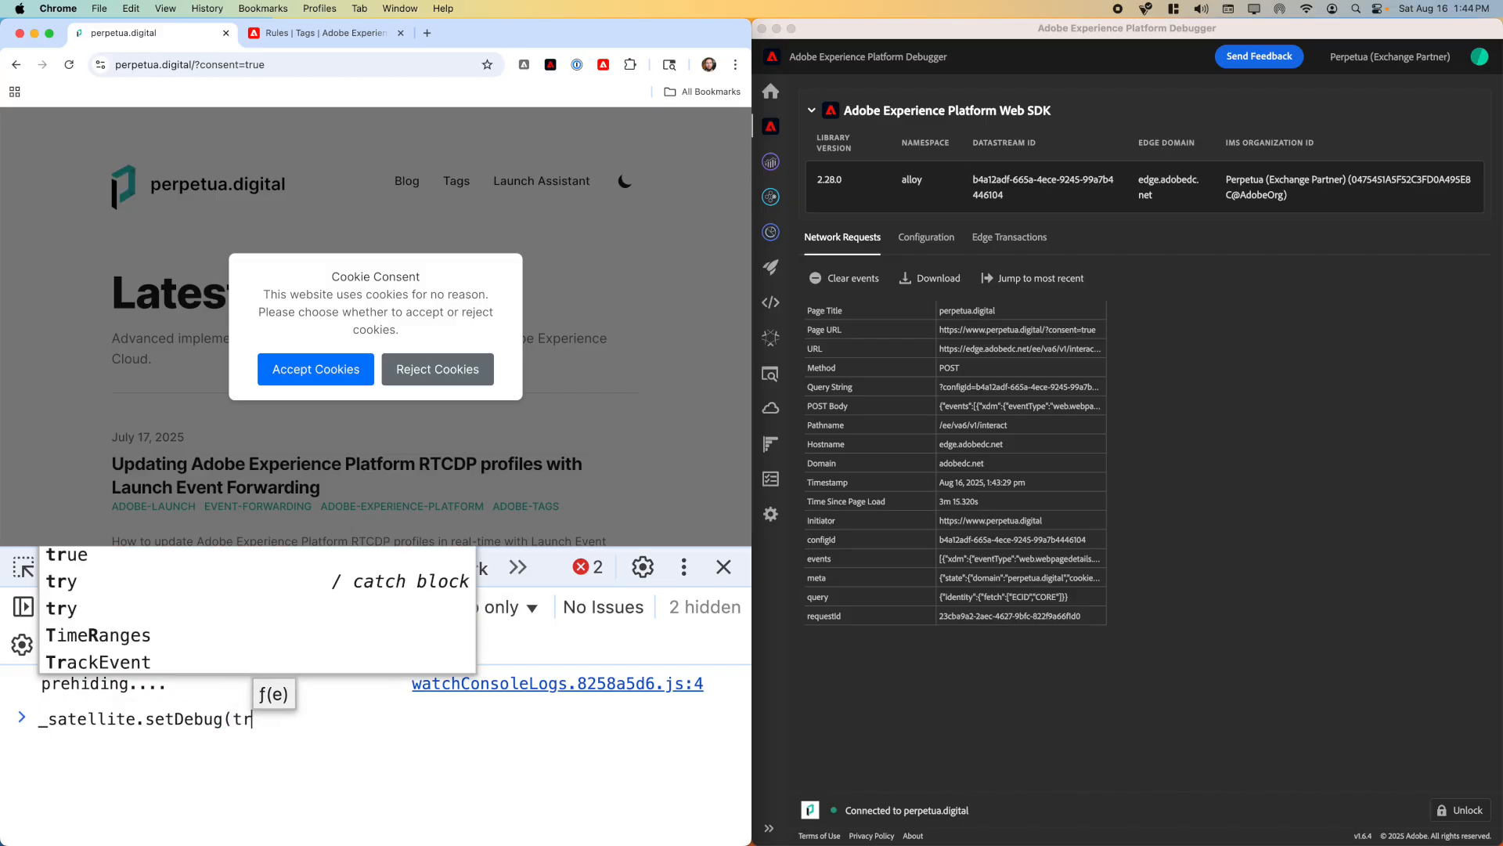
key(Return)
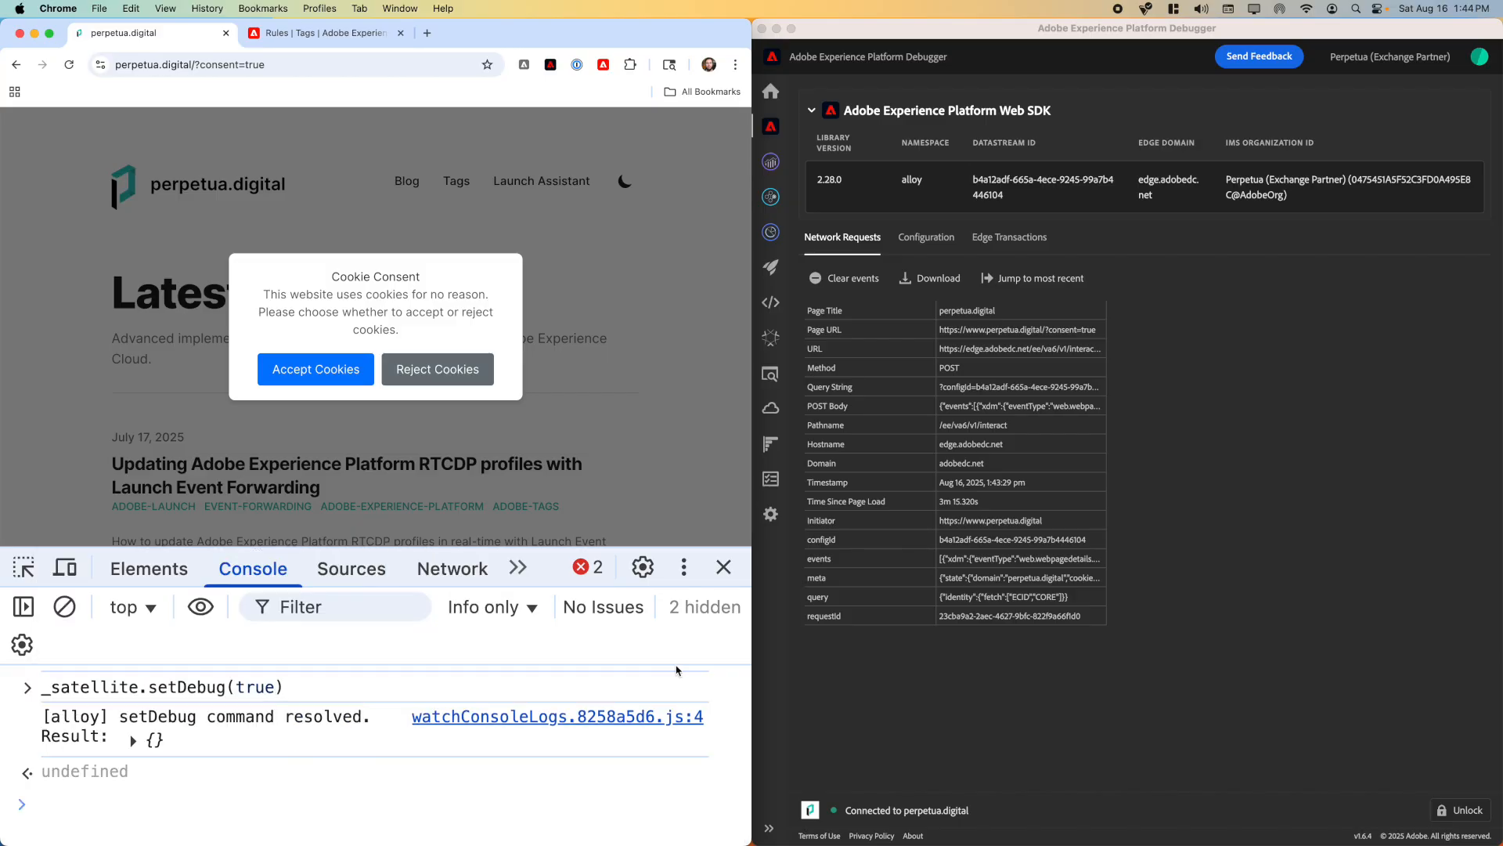
Dock the developer tools beside the page instead of below it and reload perpetua.digital.
click(684, 567)
click(714, 588)
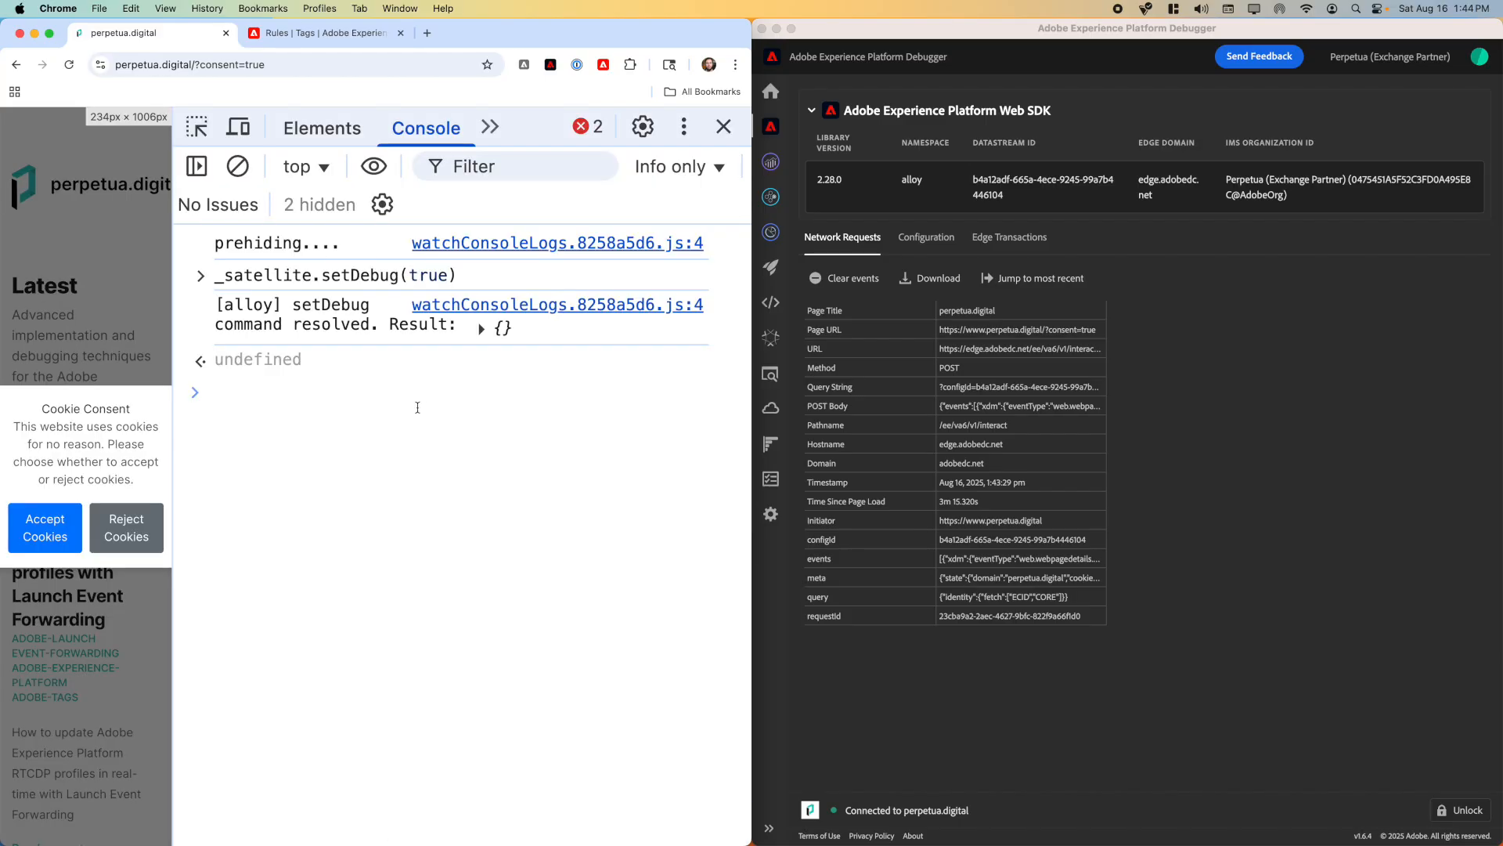
key(super+r)
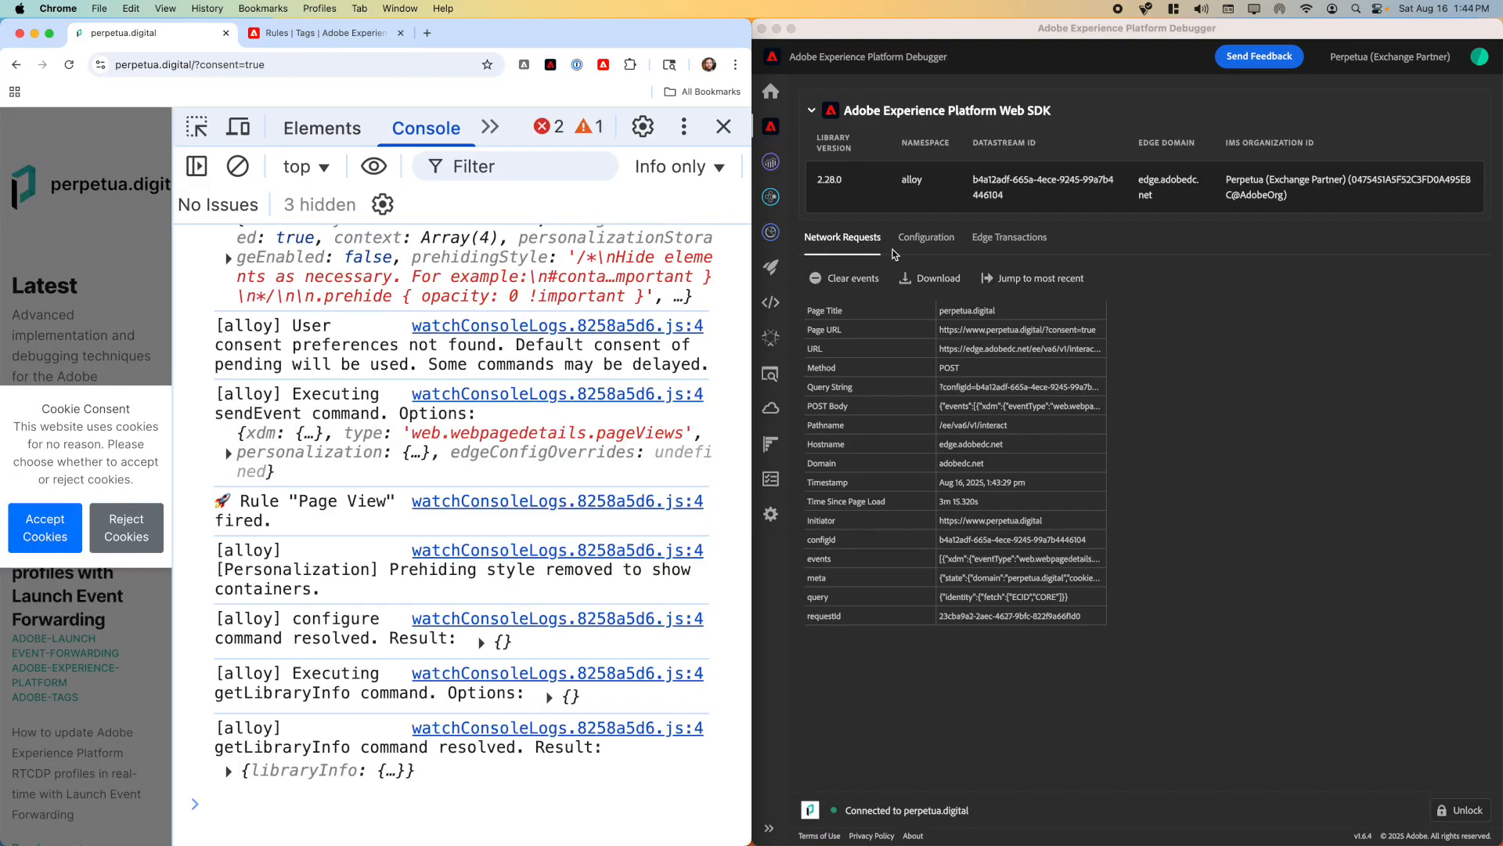
Clear the debugger's logged network requests and reload perpetua.digital without answering the cookie dialog.
click(851, 280)
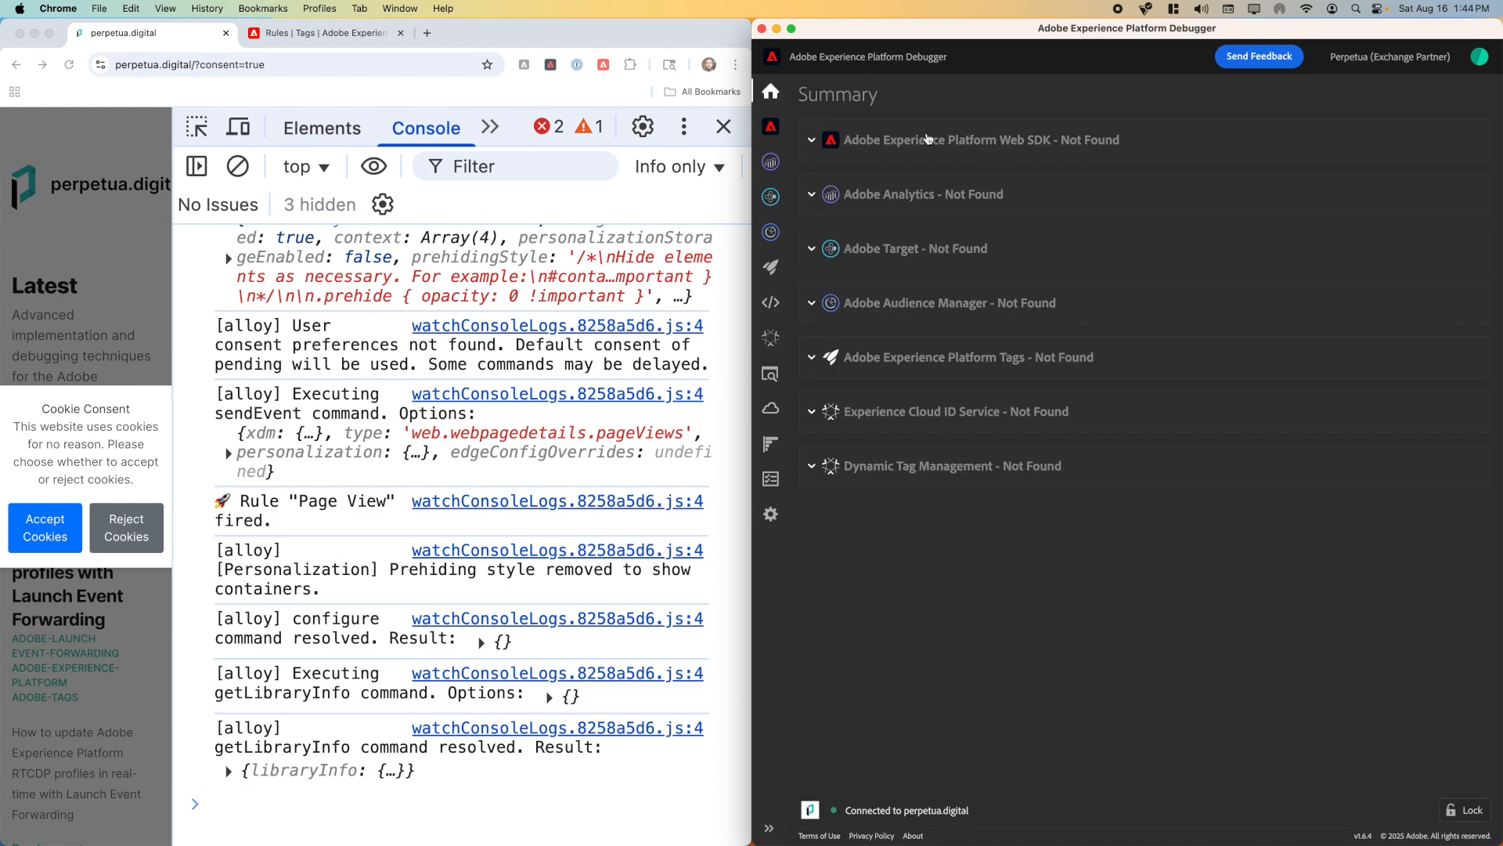
click(647, 275)
key(super+r)
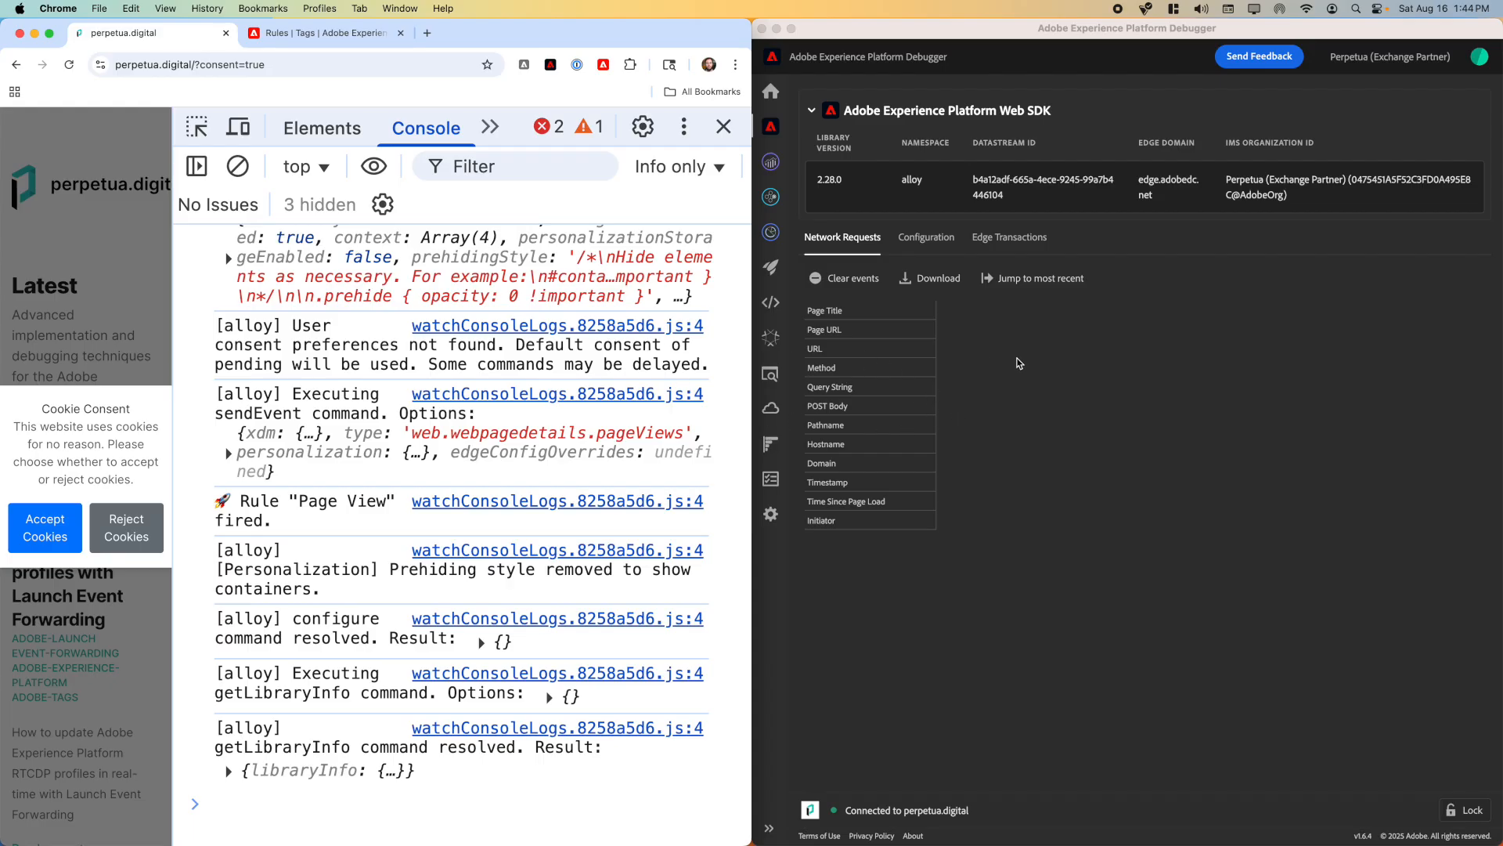
Expand the options of the alloy configure command in the console log and examine the defaultConsent setting.
scroll(651, 462, up, 4)
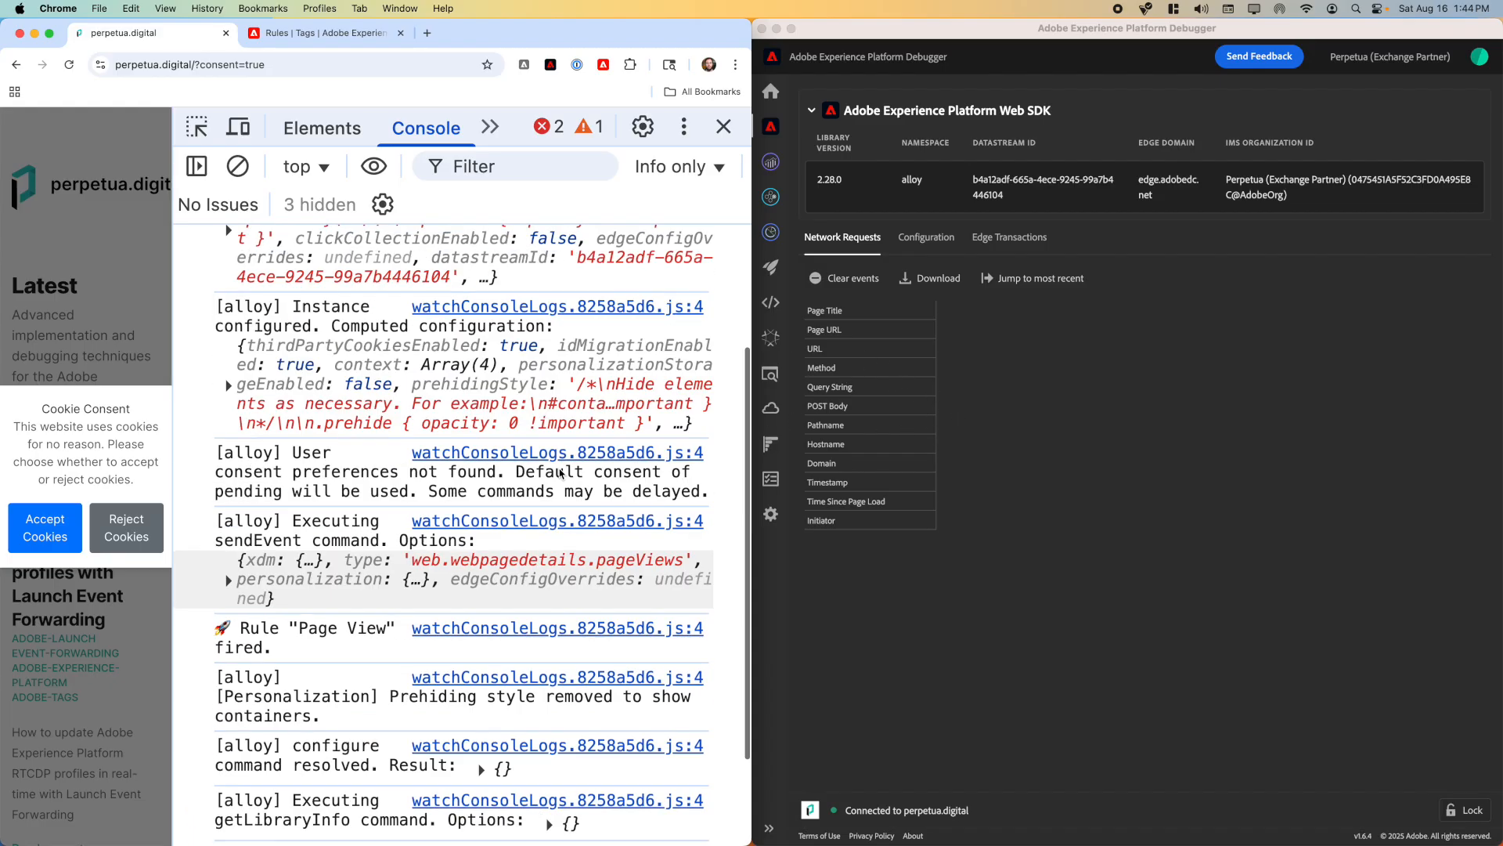
click(332, 407)
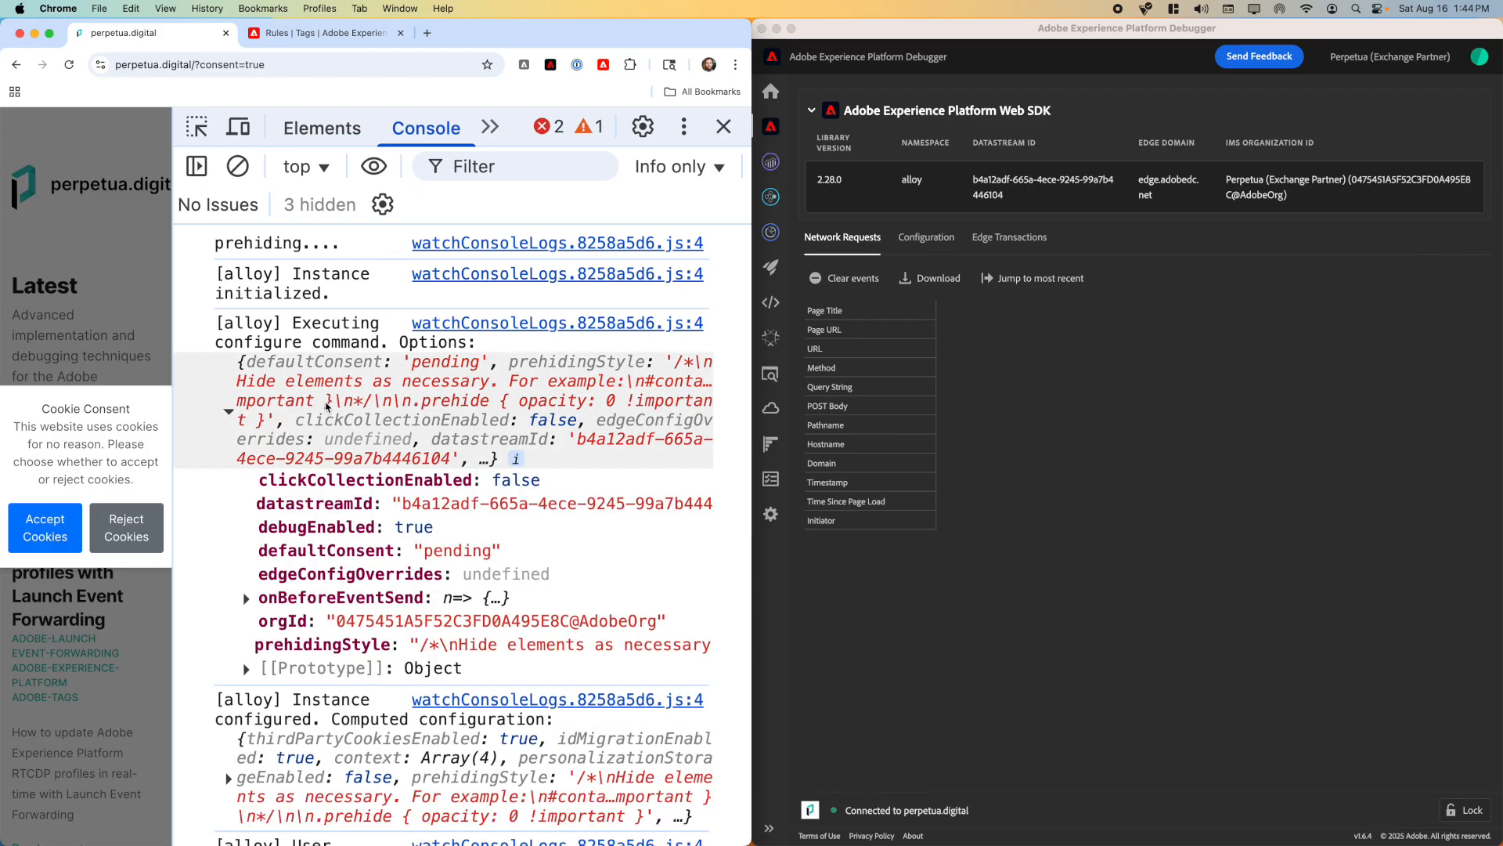
double_click(385, 556)
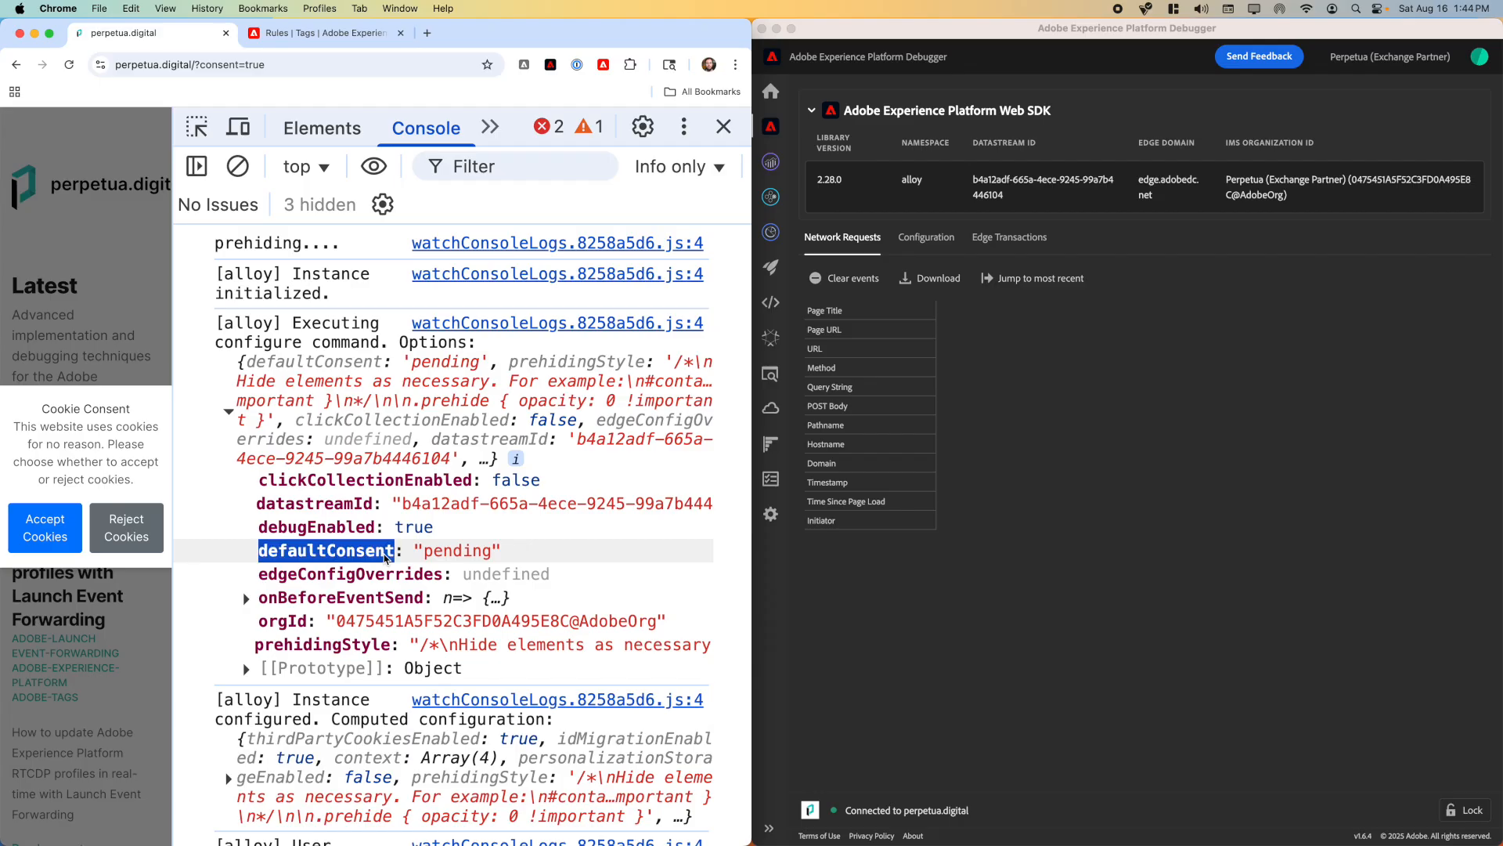
click(437, 558)
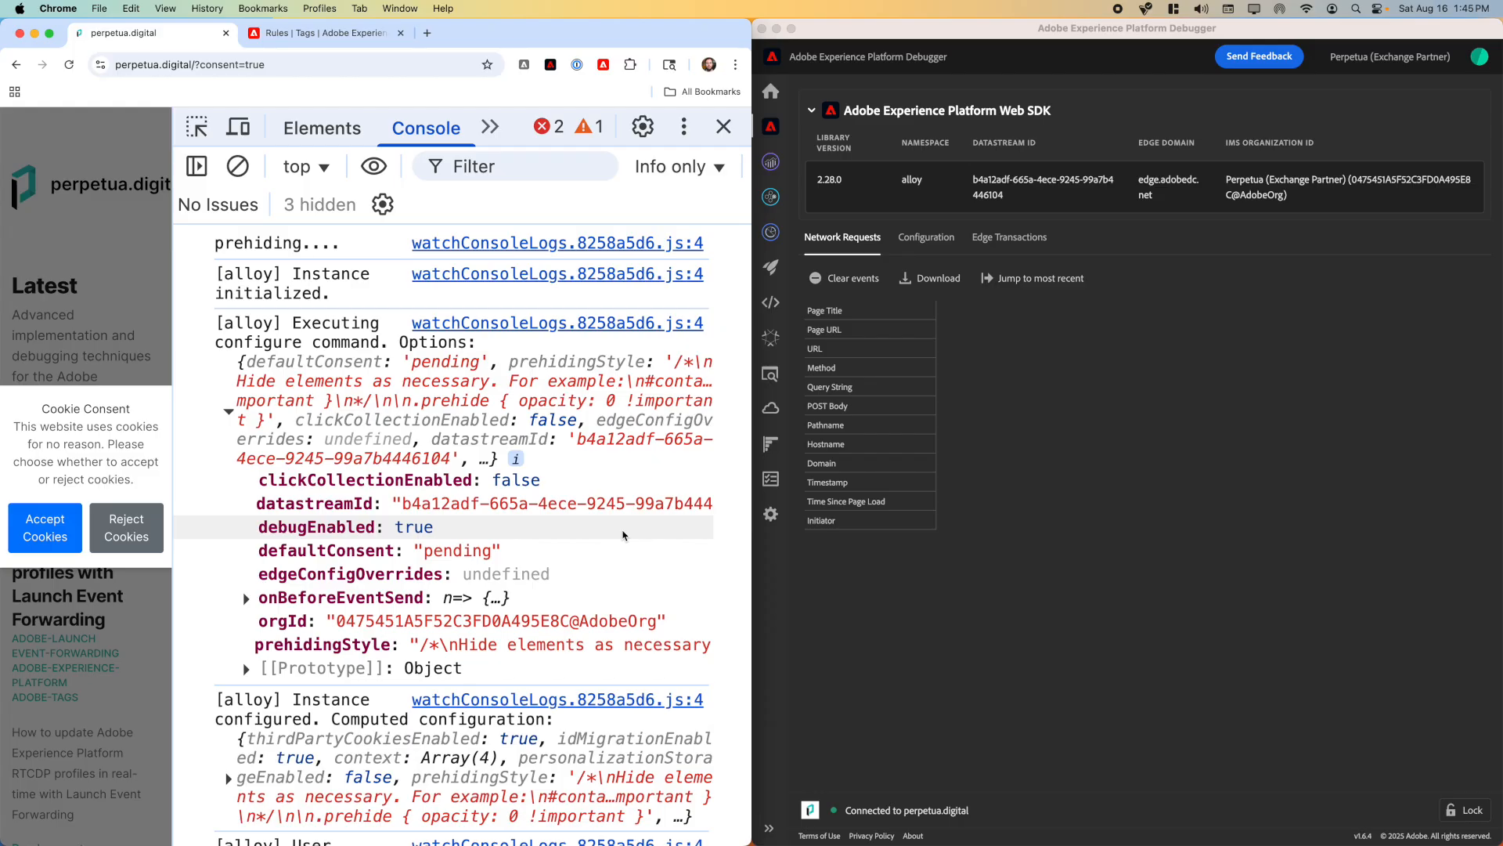
Review the default consent settings of the Web SDK extension in the perpetua.digital tag property, and leave without saving.
click(313, 35)
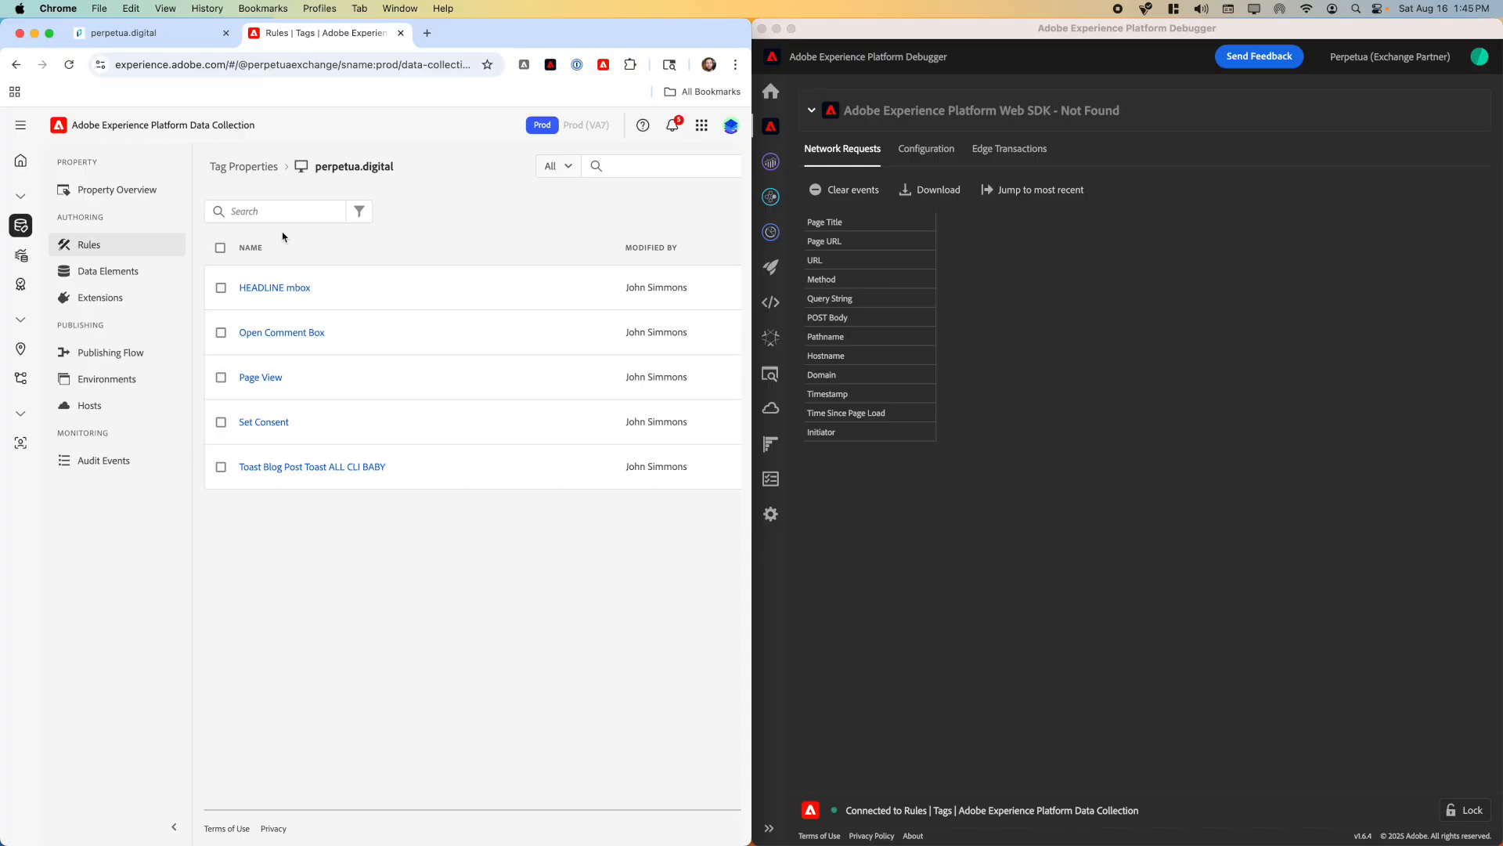
click(134, 291)
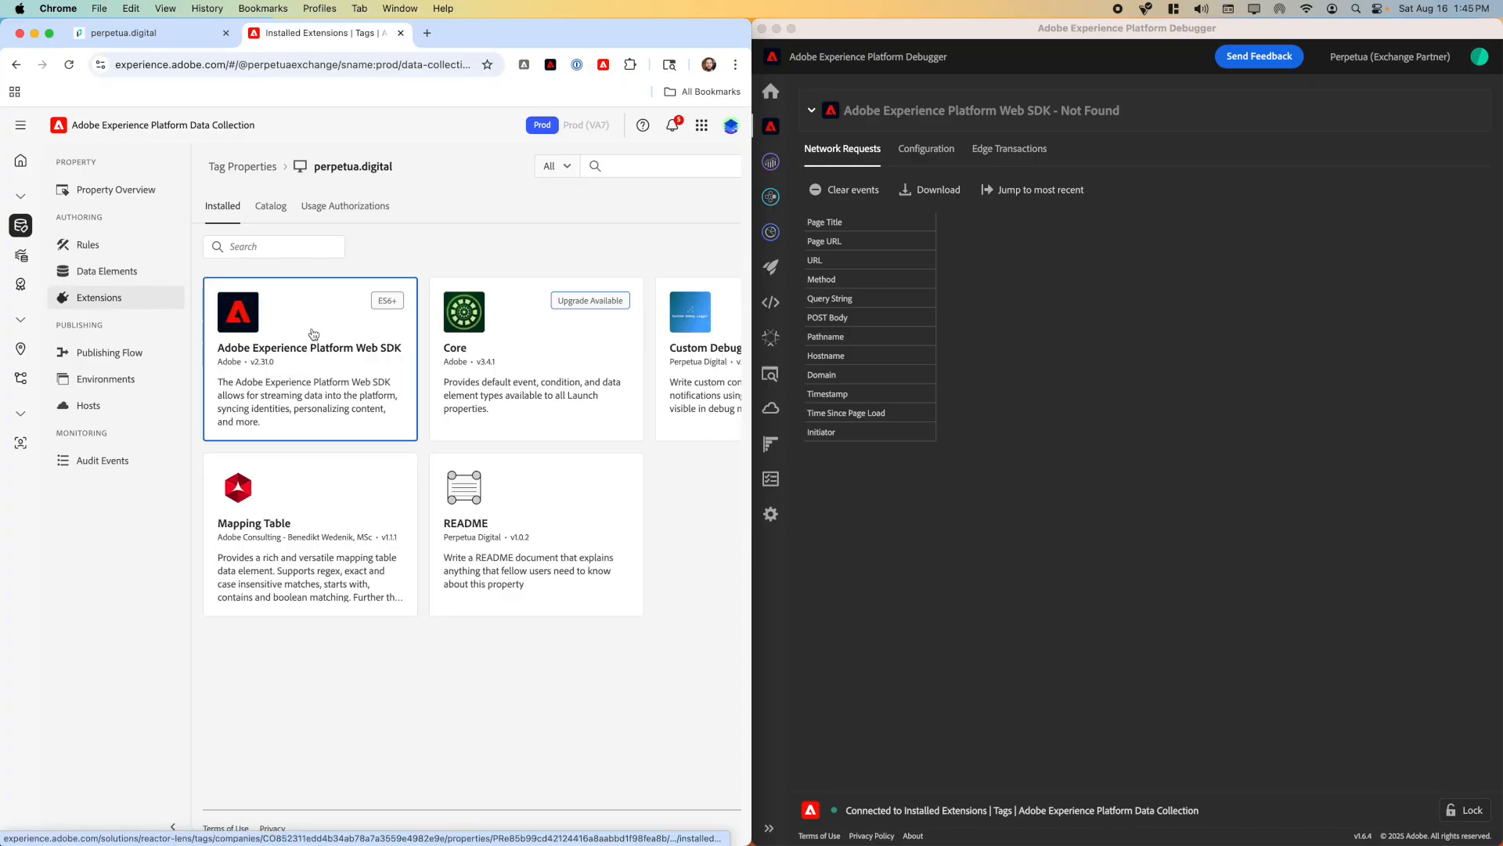
click(313, 335)
click(603, 296)
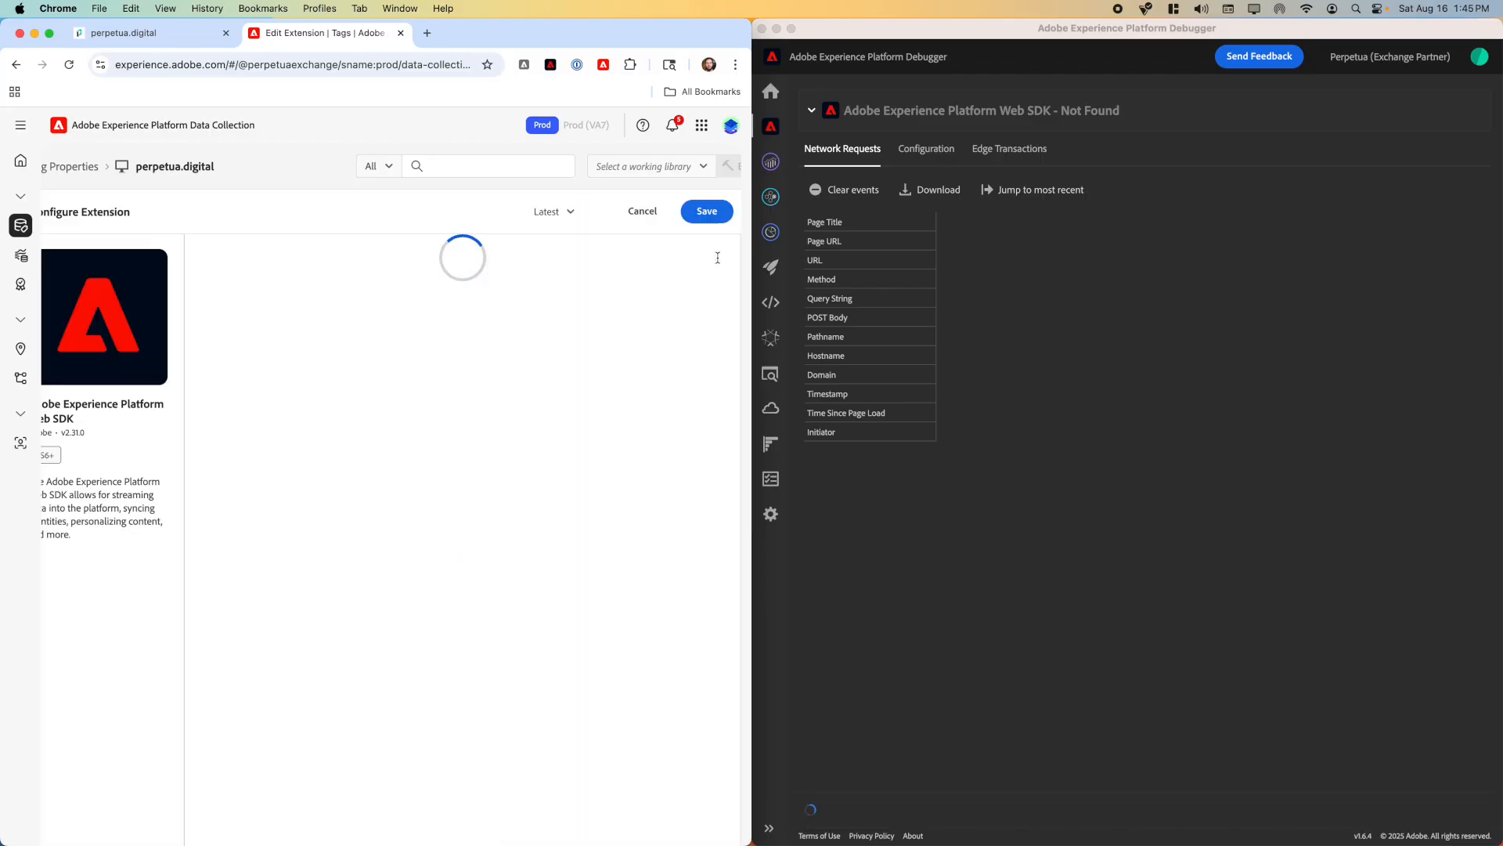
scroll(548, 383, down, 6)
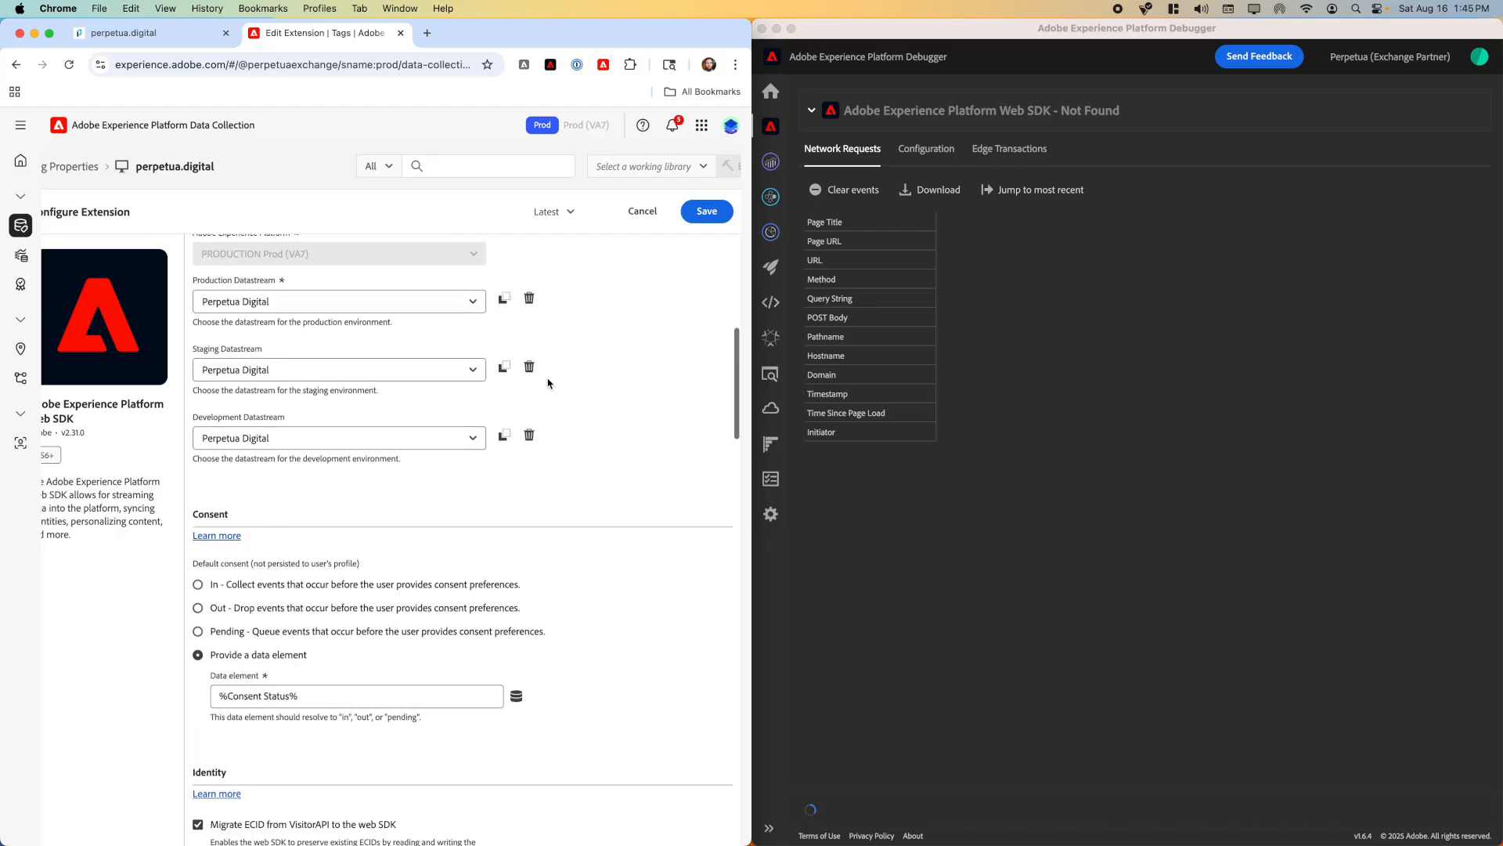
scroll(549, 383, down, 4)
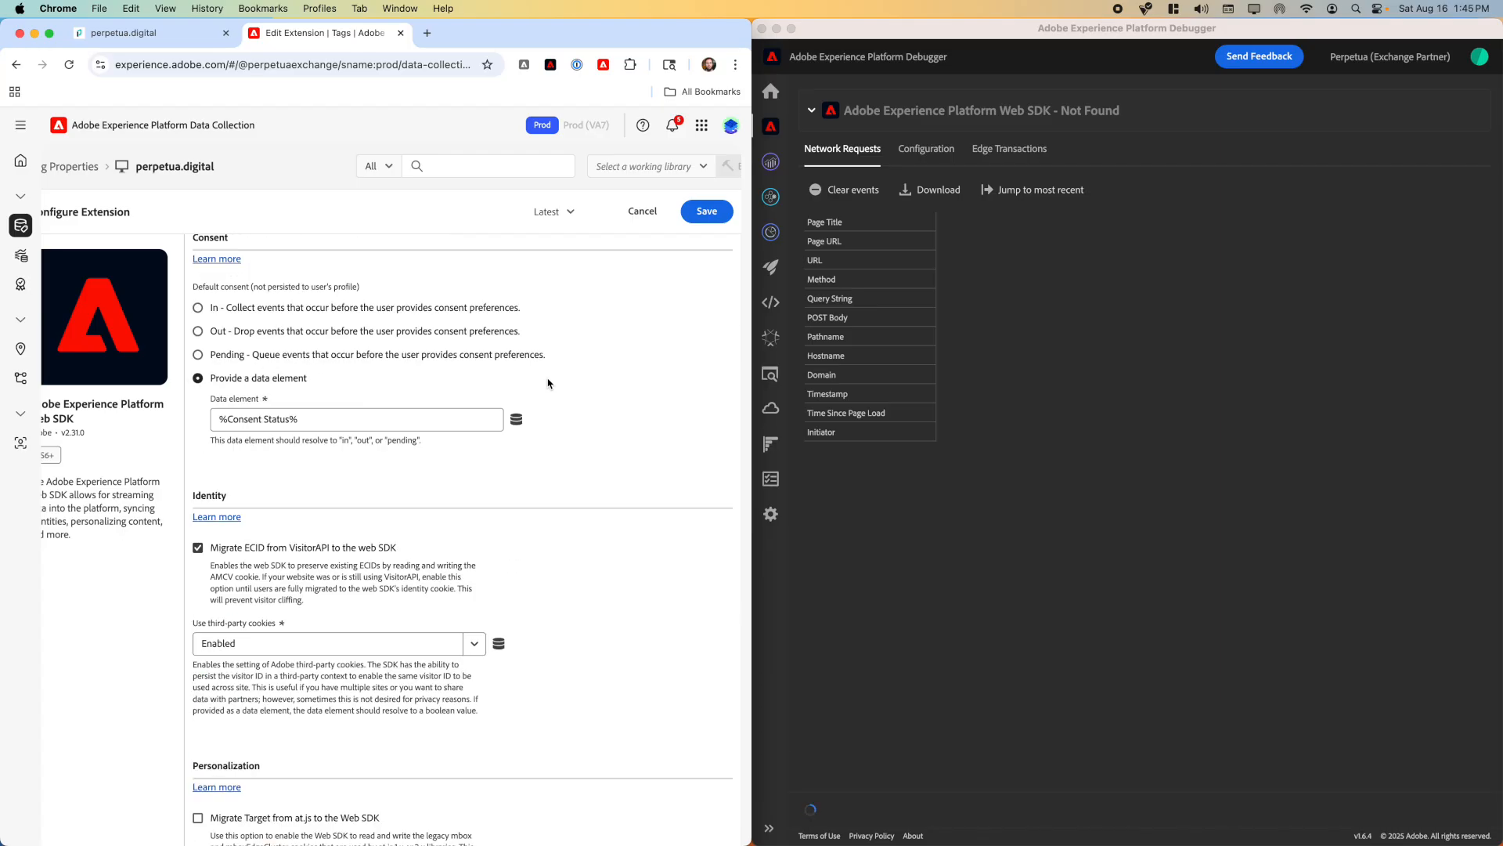
double_click(278, 423)
click(642, 212)
Return to the perpetua.digital site and widen its page area beside the developer tools.
click(169, 34)
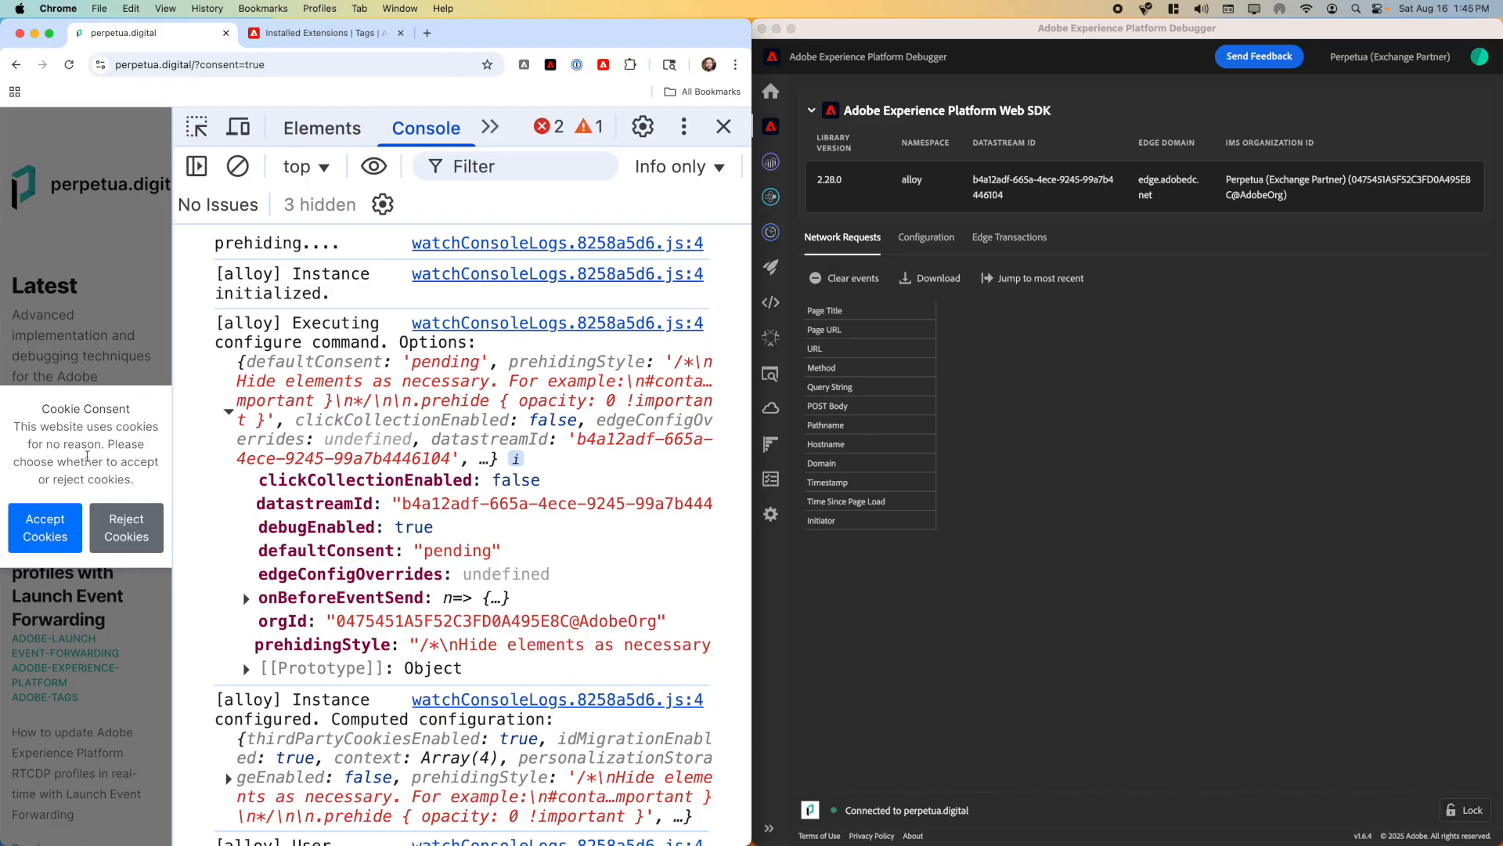
drag(173, 457, 319, 450)
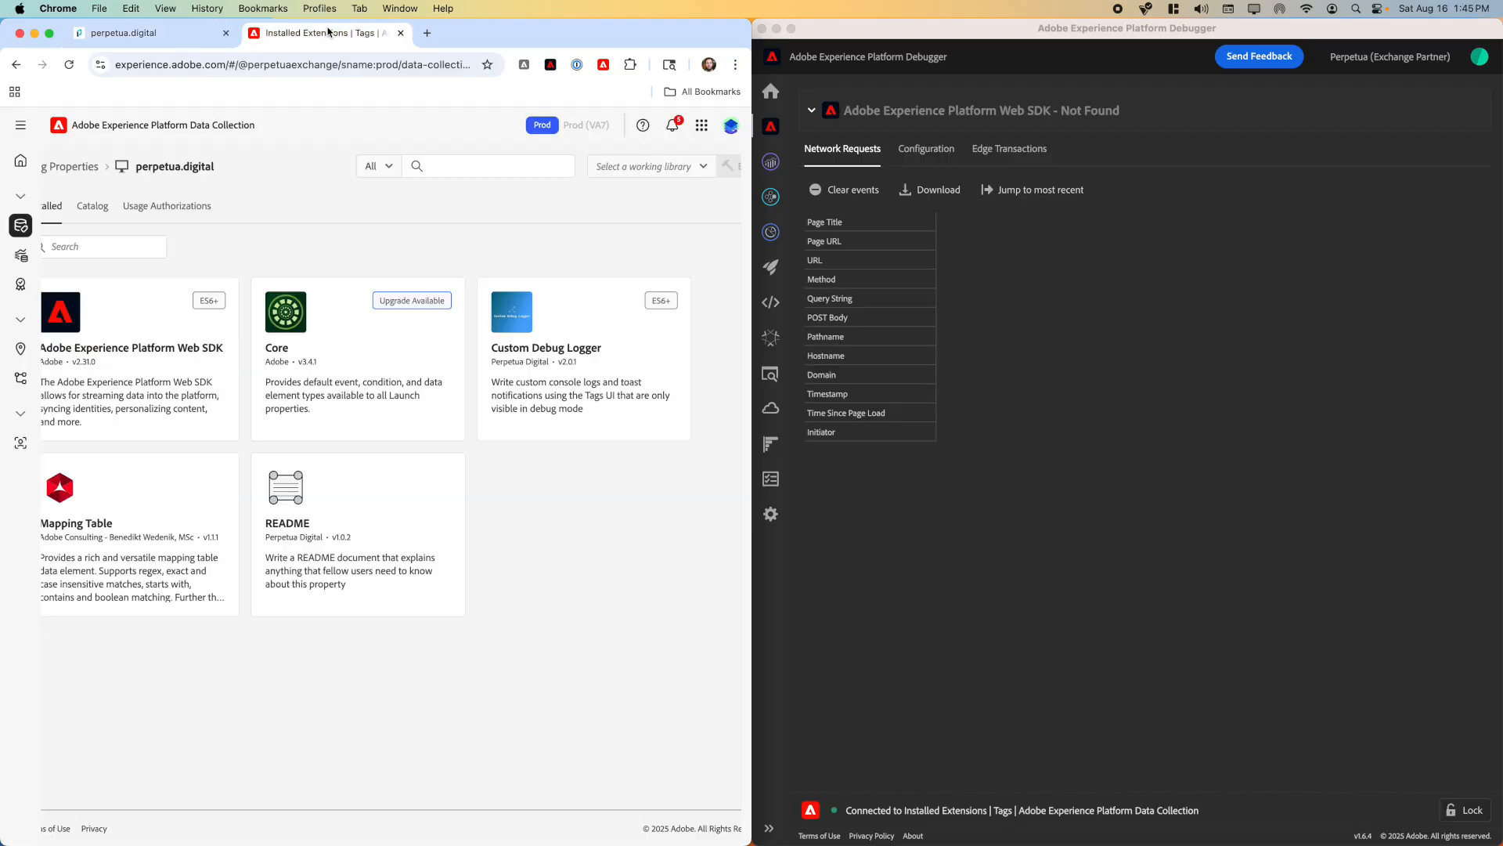
Open the Consent Status data element of the perpetua.digital tag property to examine its mapping table.
click(321, 32)
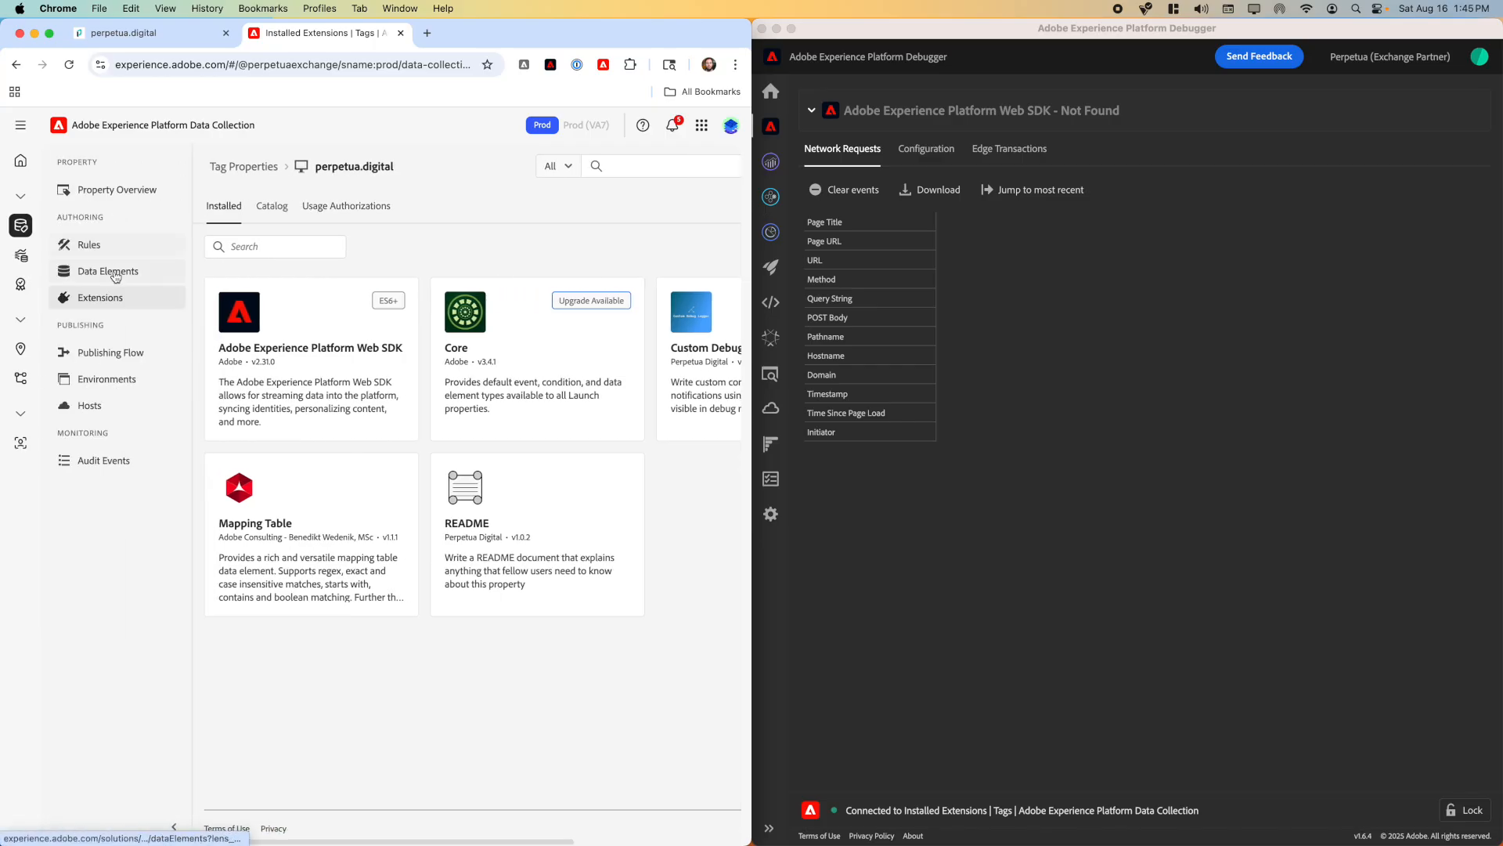
click(113, 274)
click(291, 294)
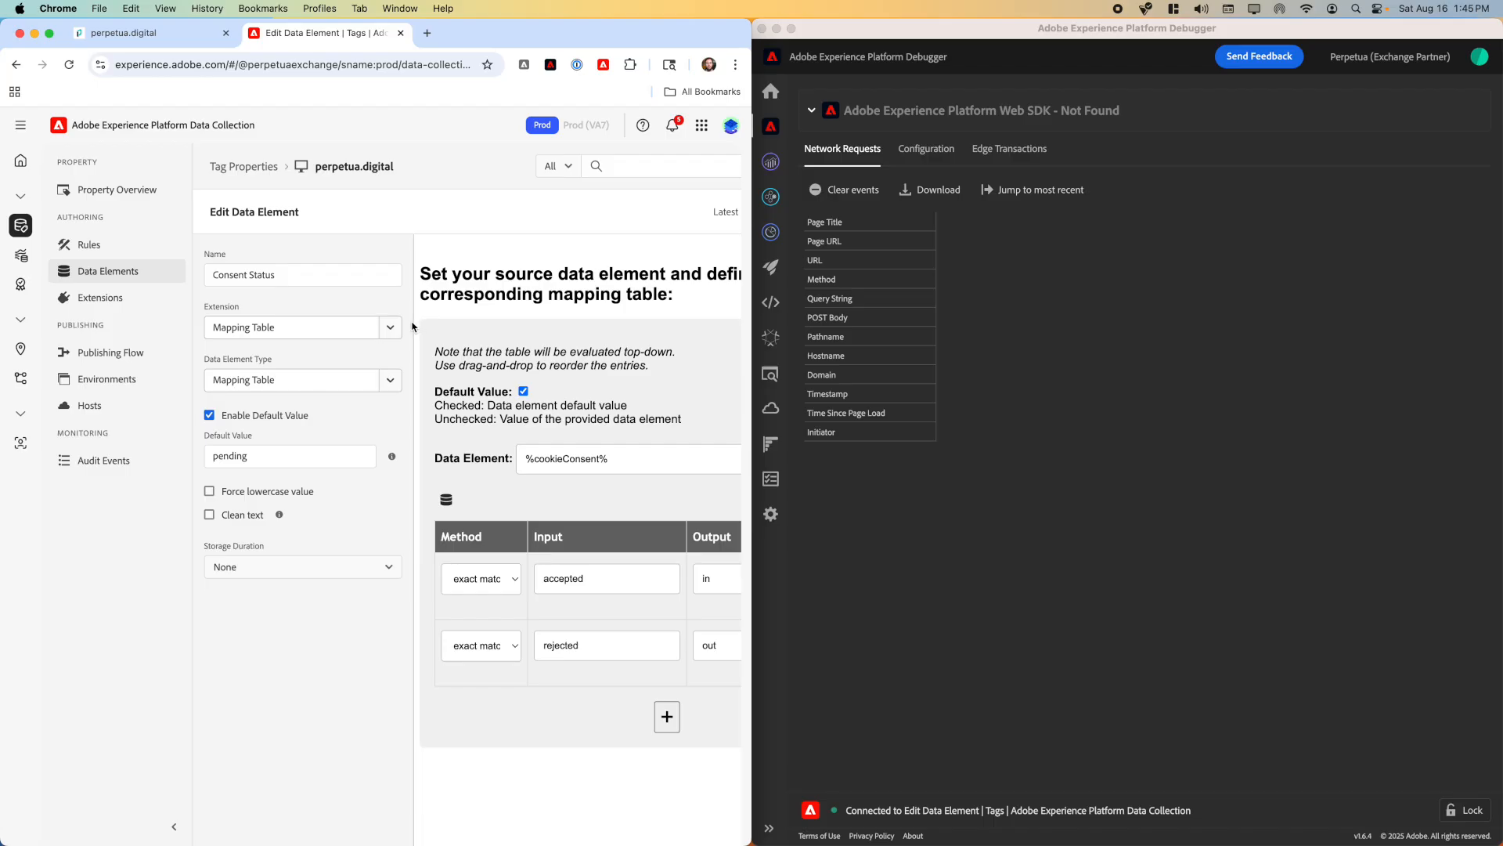
Examine the source data element and default value of the Consent Status mapping table against the defaultConsent logged on the perpetua.digital site.
scroll(485, 343, right, 5)
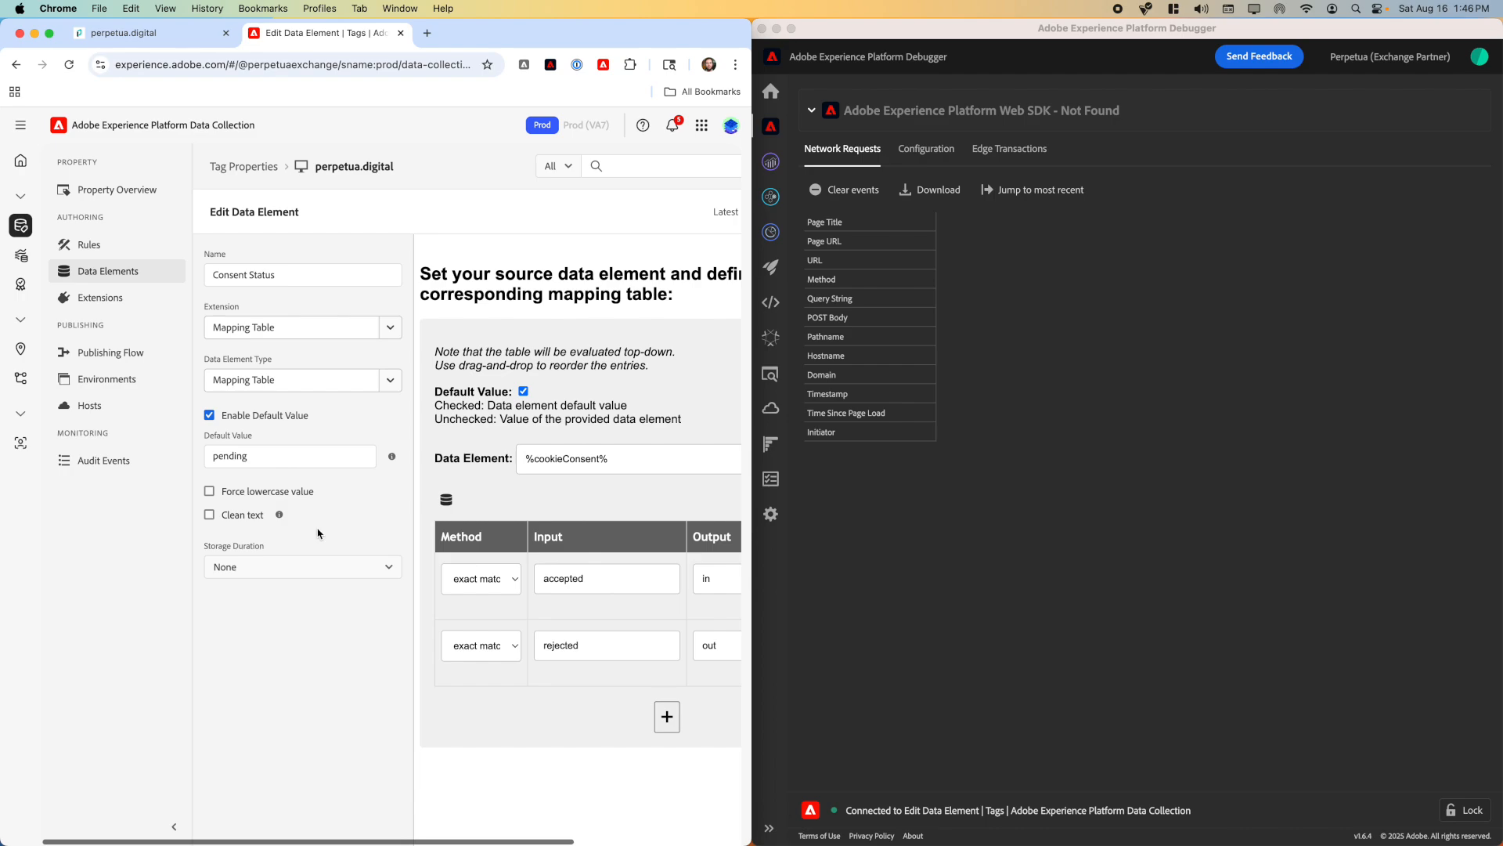
triple_click(545, 456)
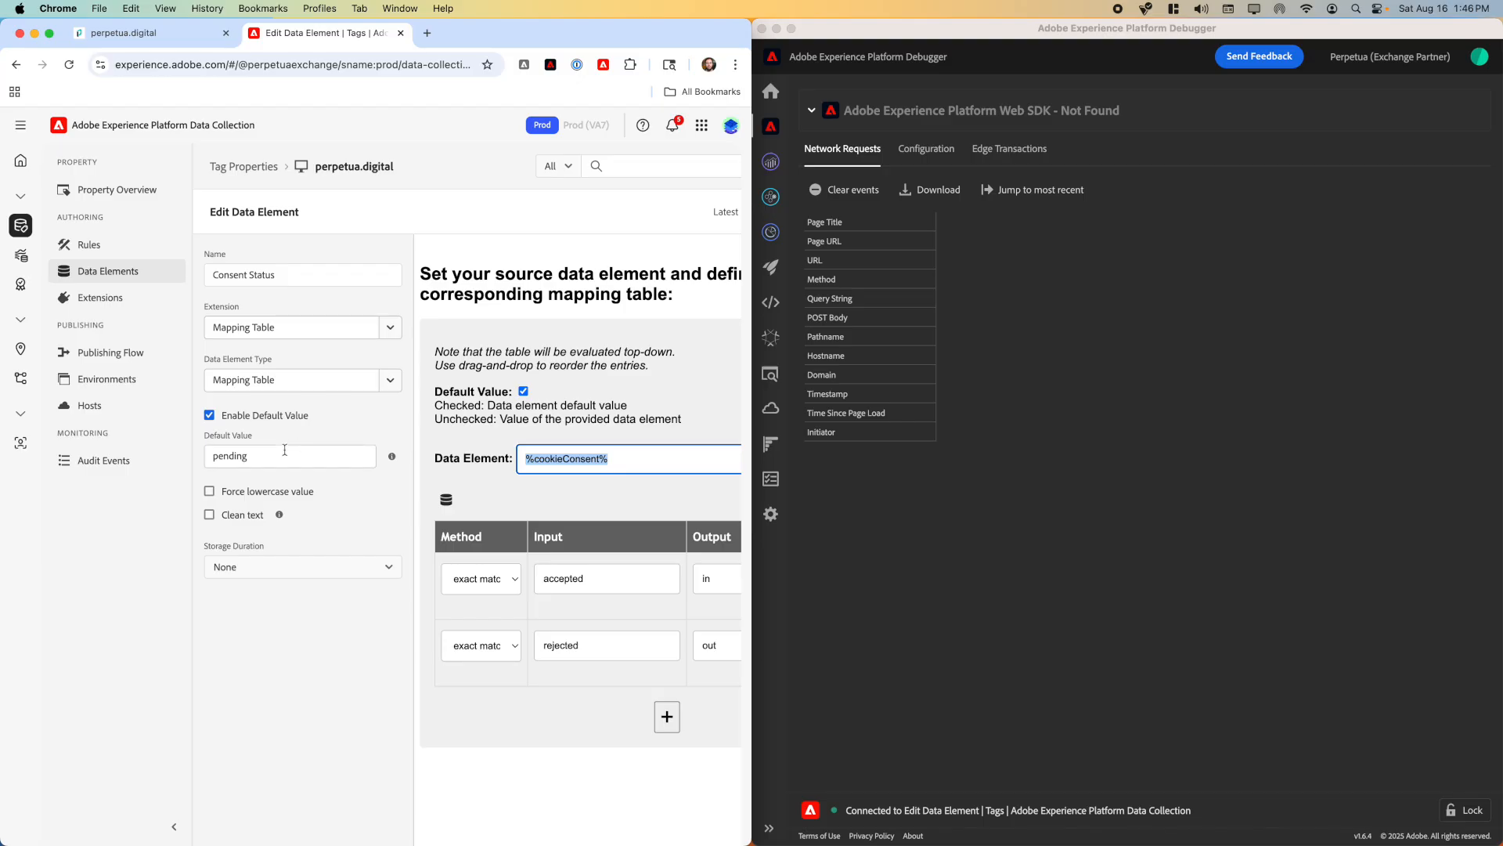
click(153, 33)
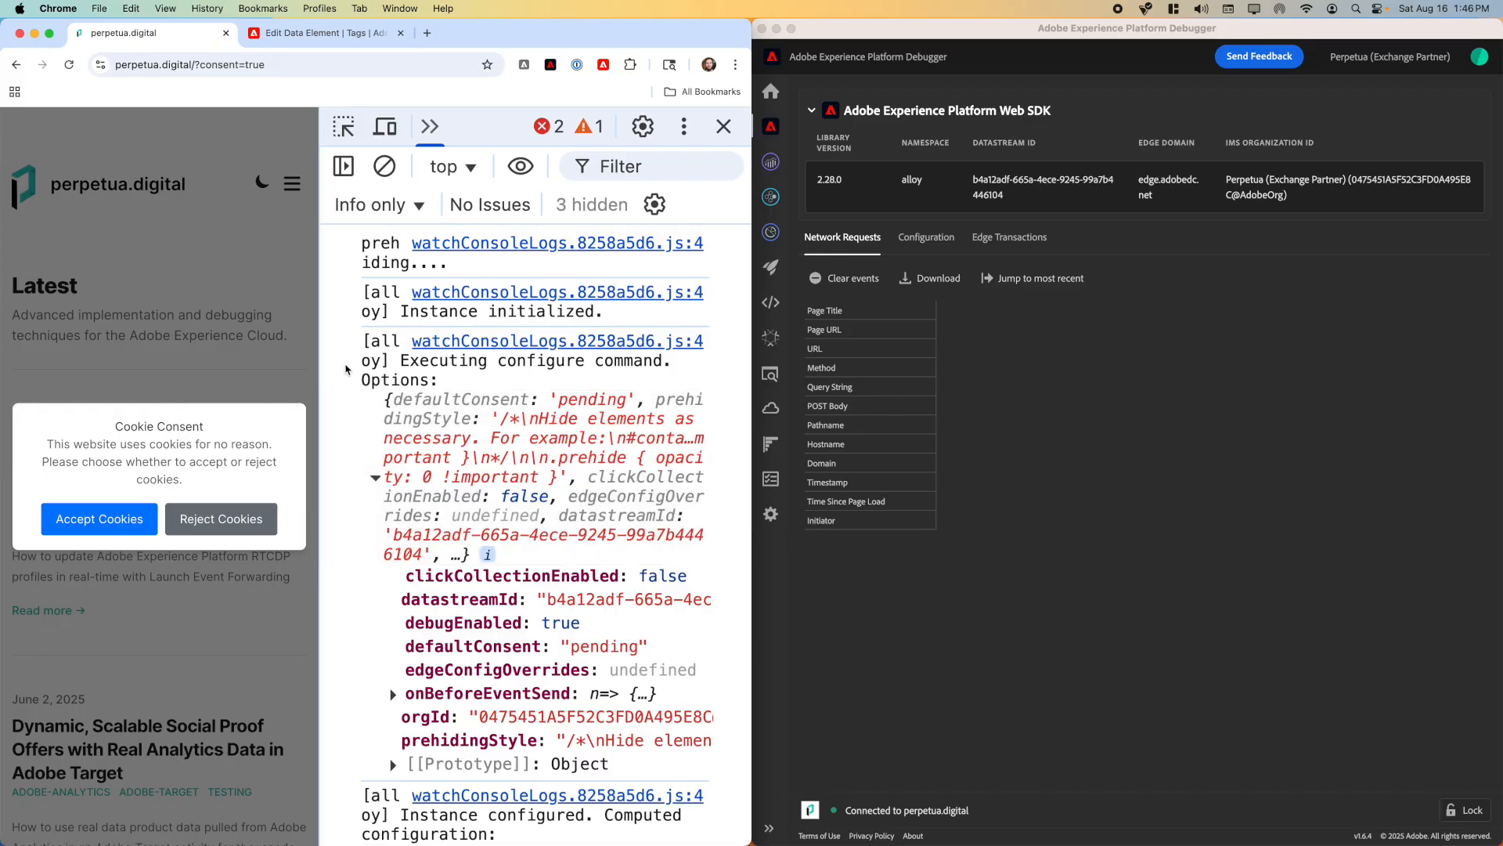
click(328, 34)
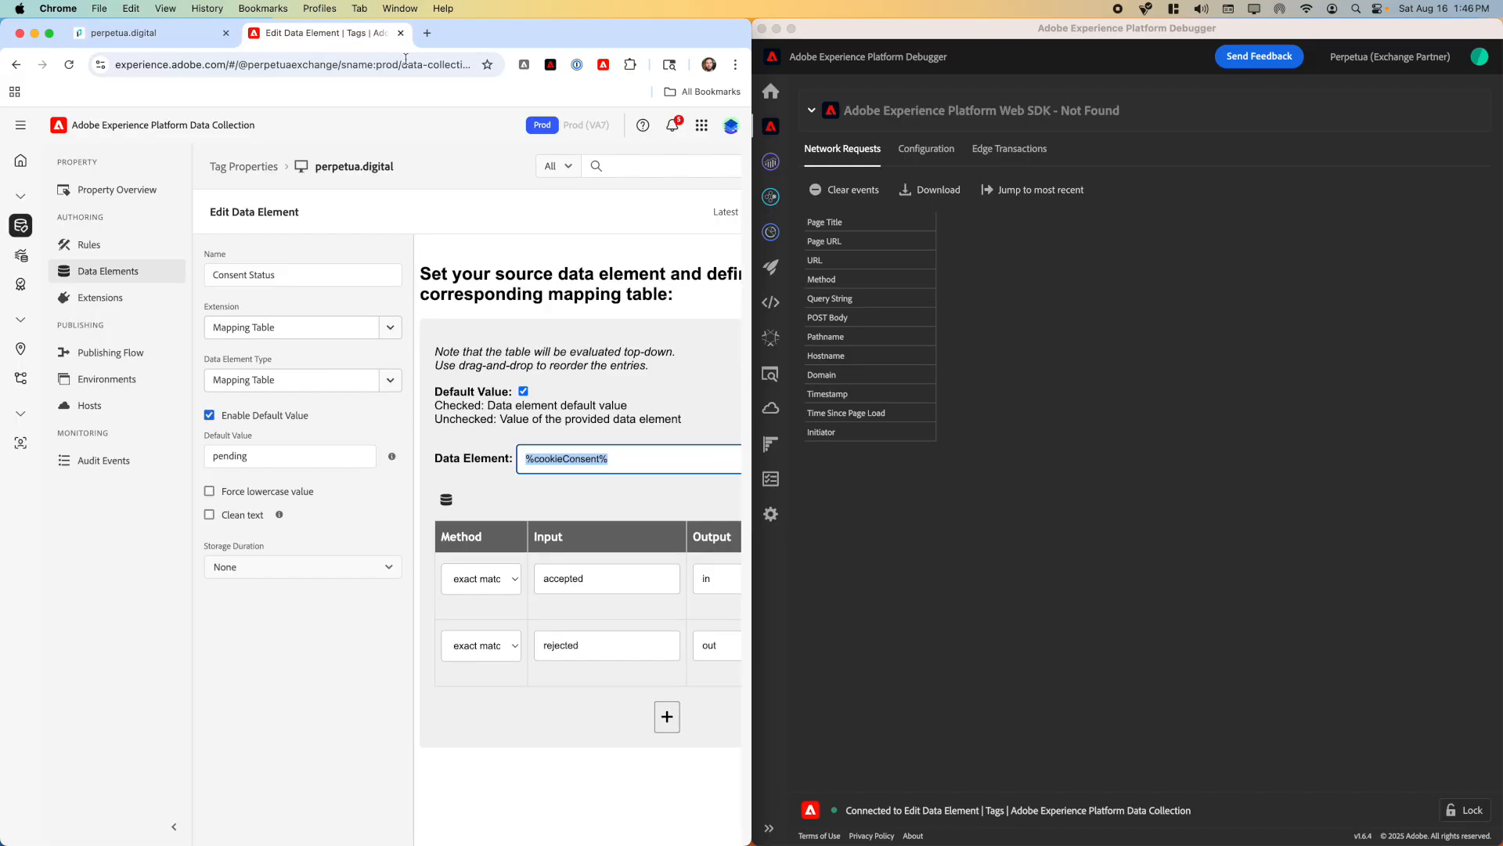
Open the Set Consent rule of the tag property and examine the configuration of its Consent Status changed event.
click(143, 249)
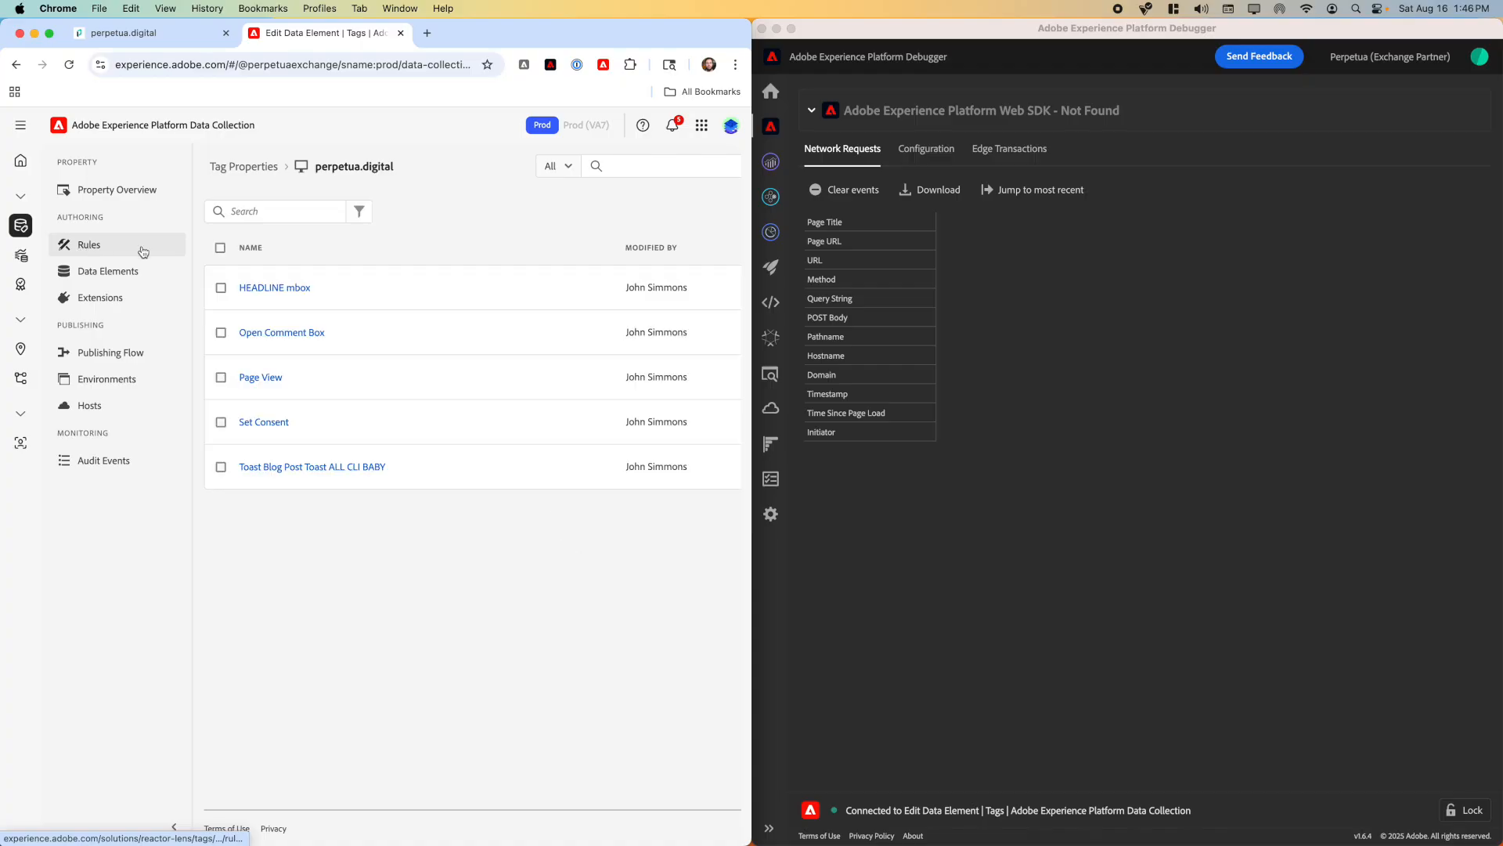
click(262, 421)
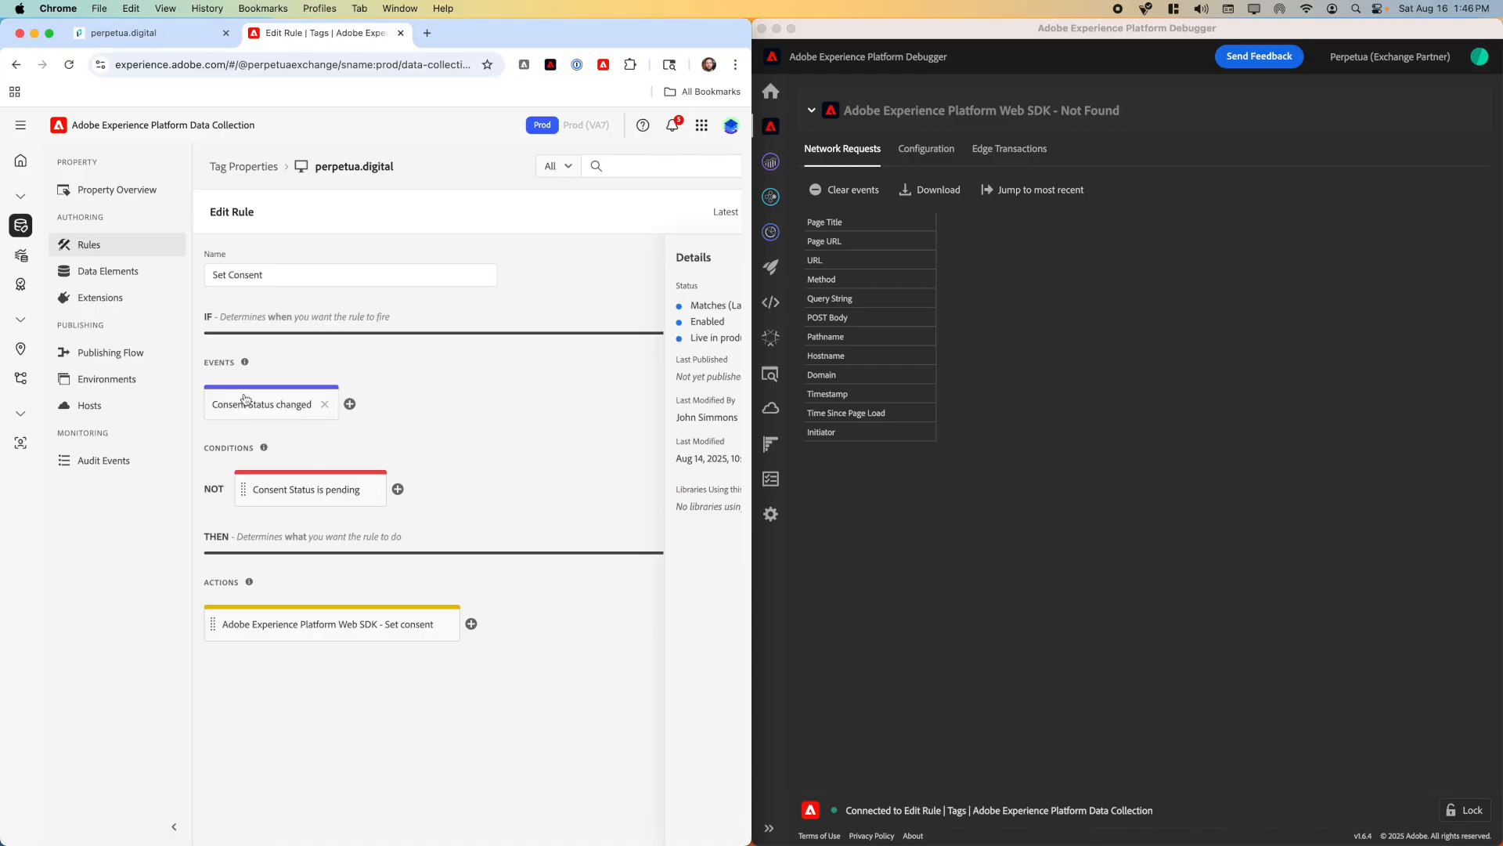
click(246, 400)
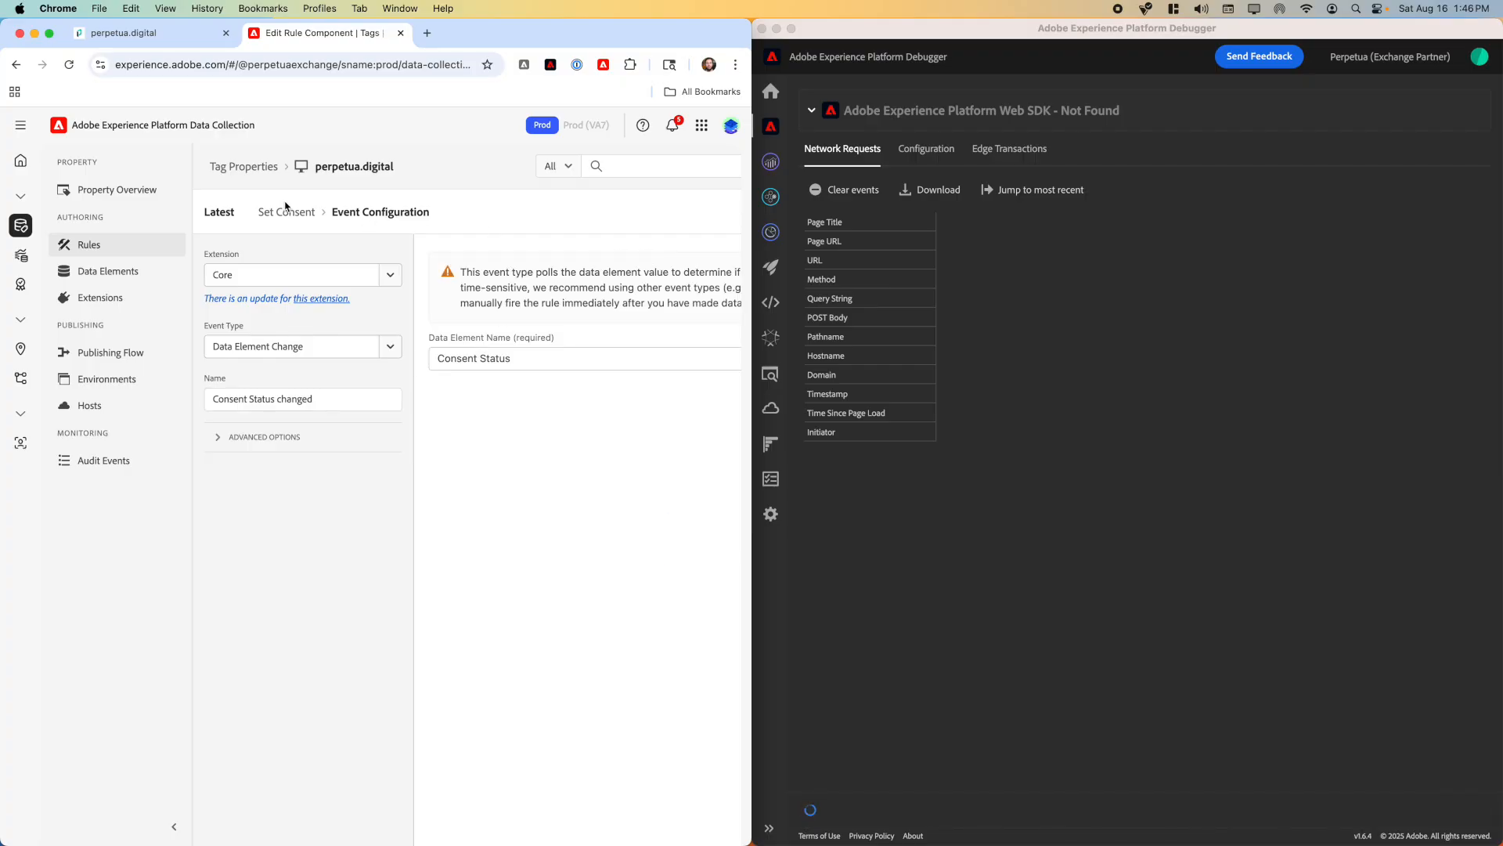
Return to the Set Consent rule and review the general consent settings of its Web SDK Set consent action.
click(110, 251)
click(263, 423)
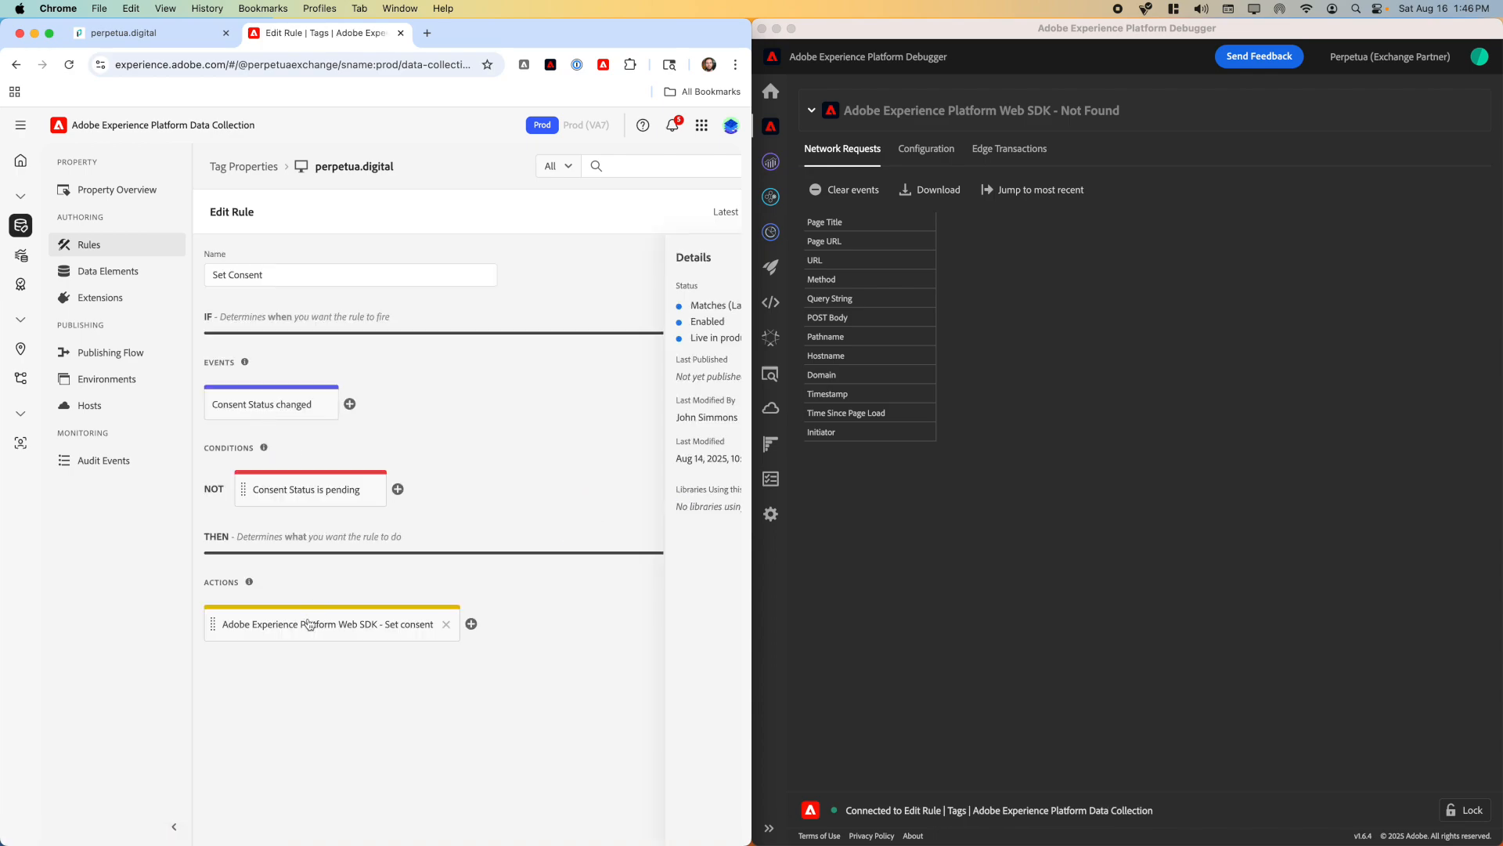
click(310, 624)
scroll(507, 465, down, 2)
scroll(507, 465, down, 1)
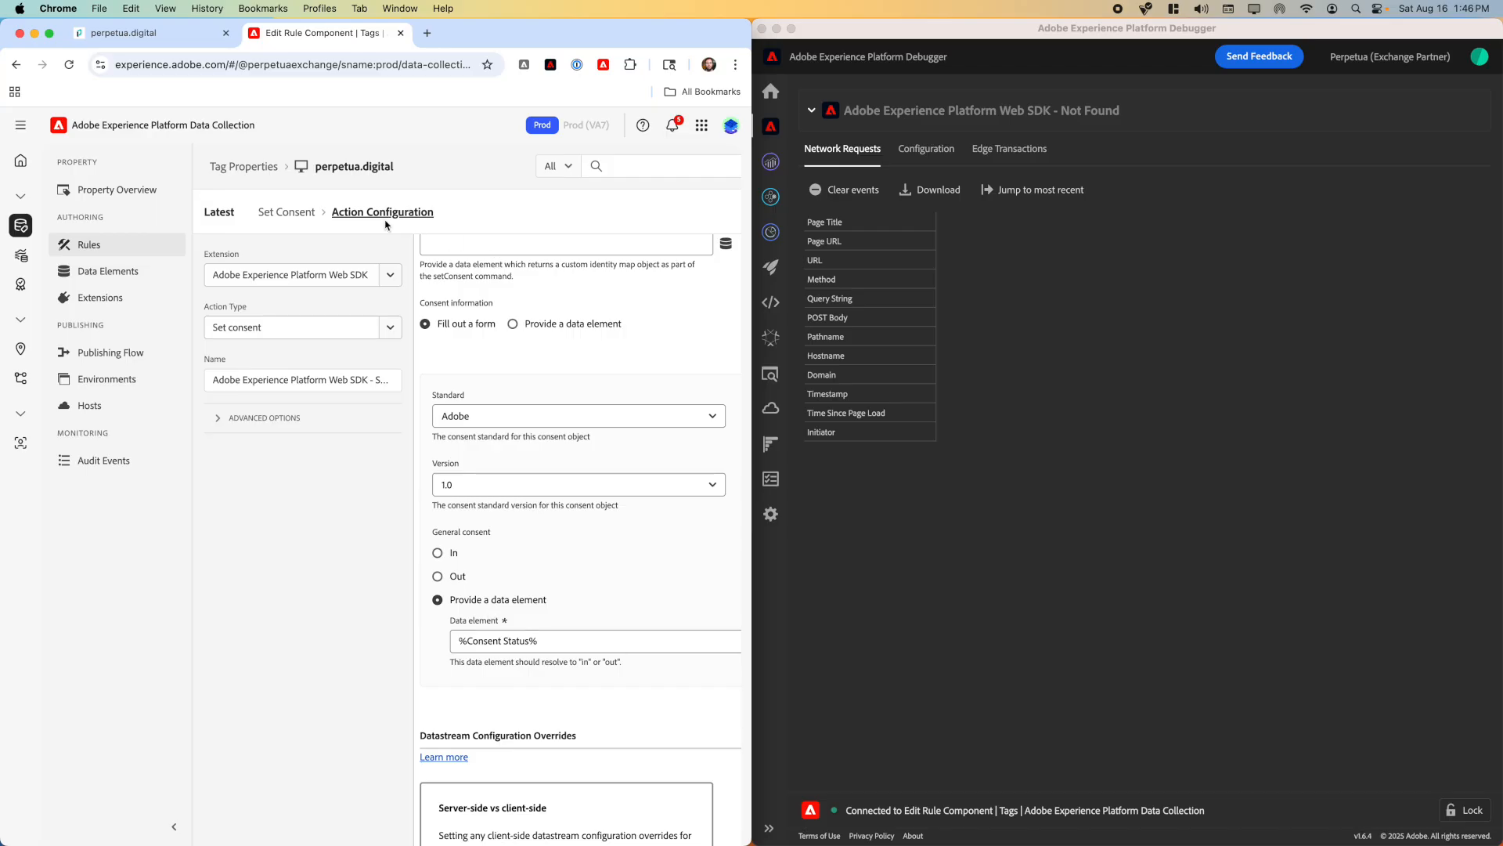
Switch to the perpetua.digital site, lock the Experience Platform Debugger to it, and accept cookies in the consent banner.
click(160, 44)
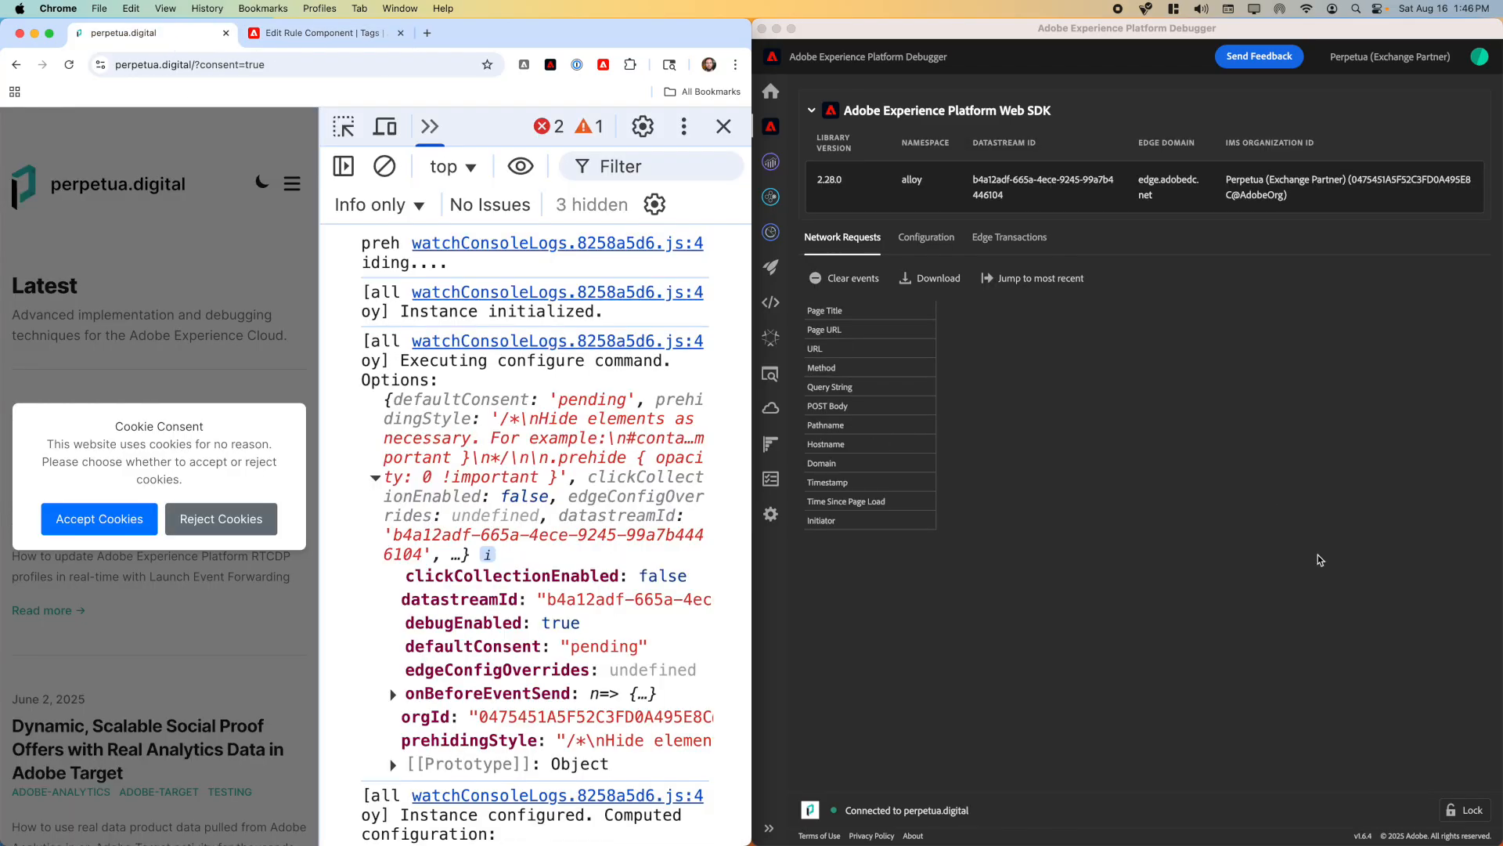
click(1461, 814)
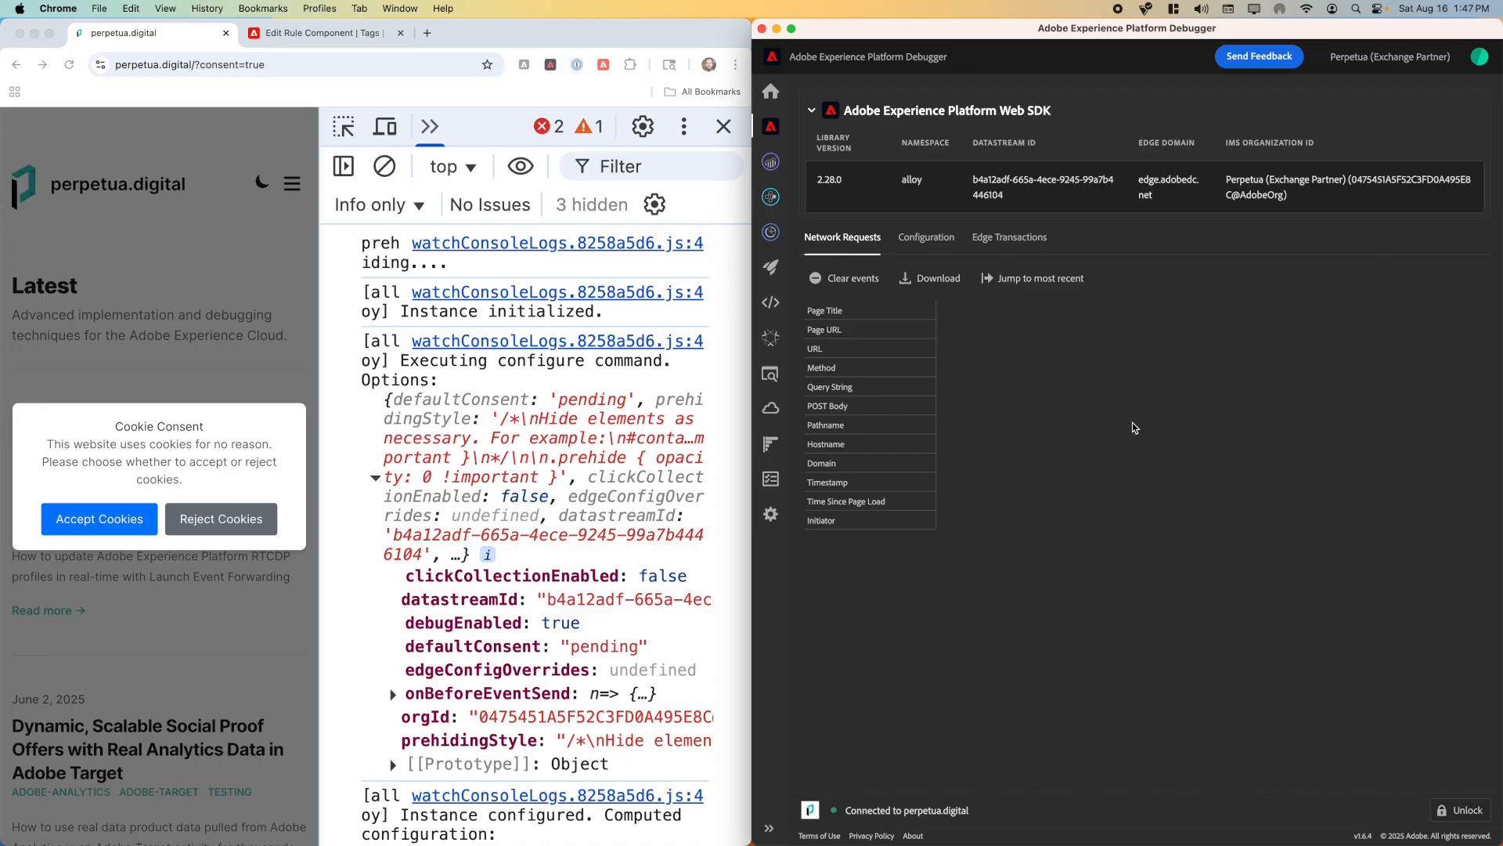
click(126, 510)
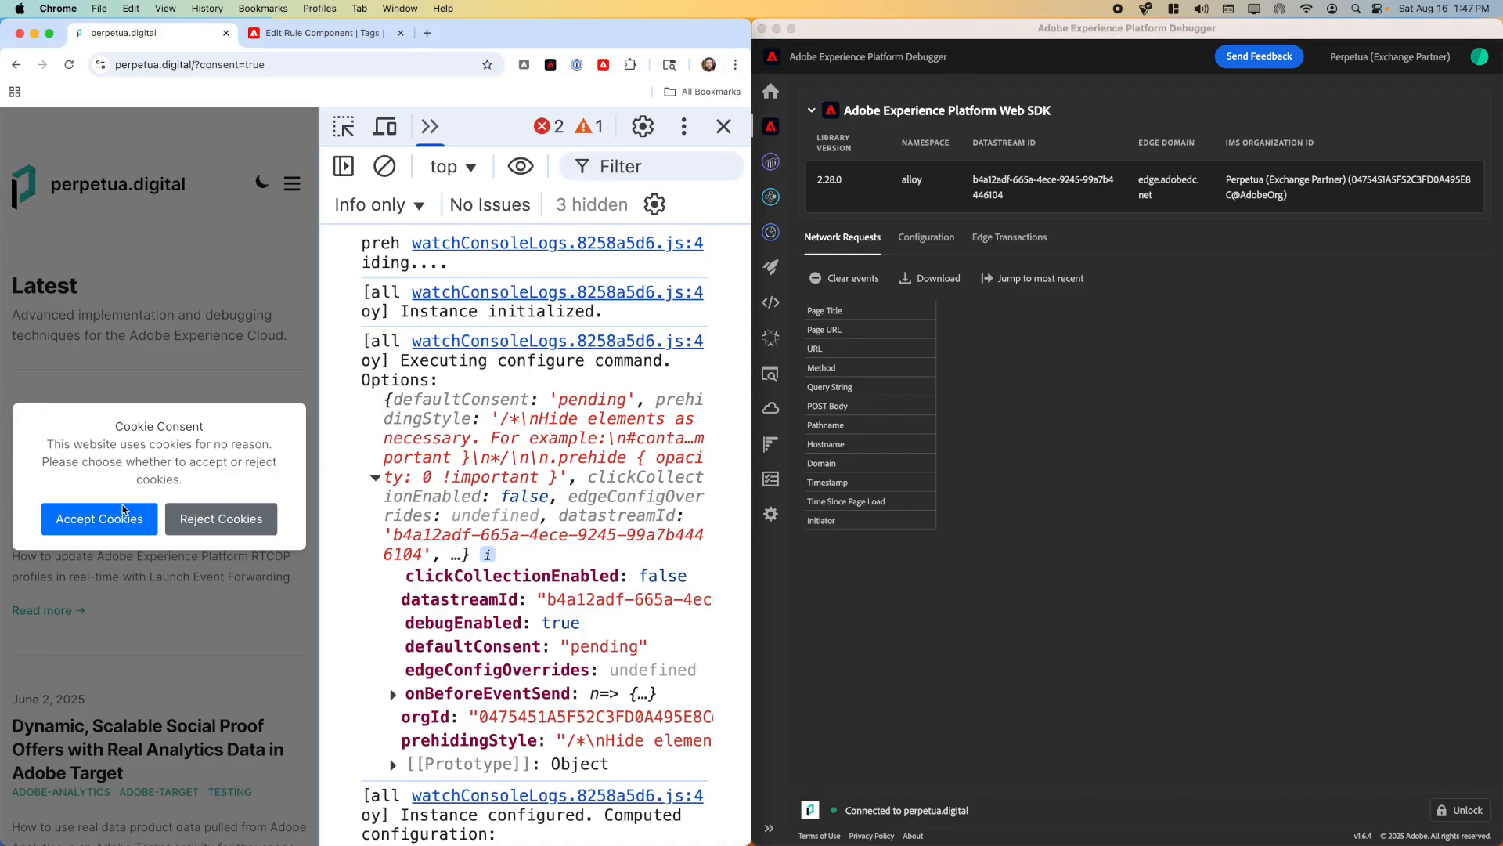
click(113, 532)
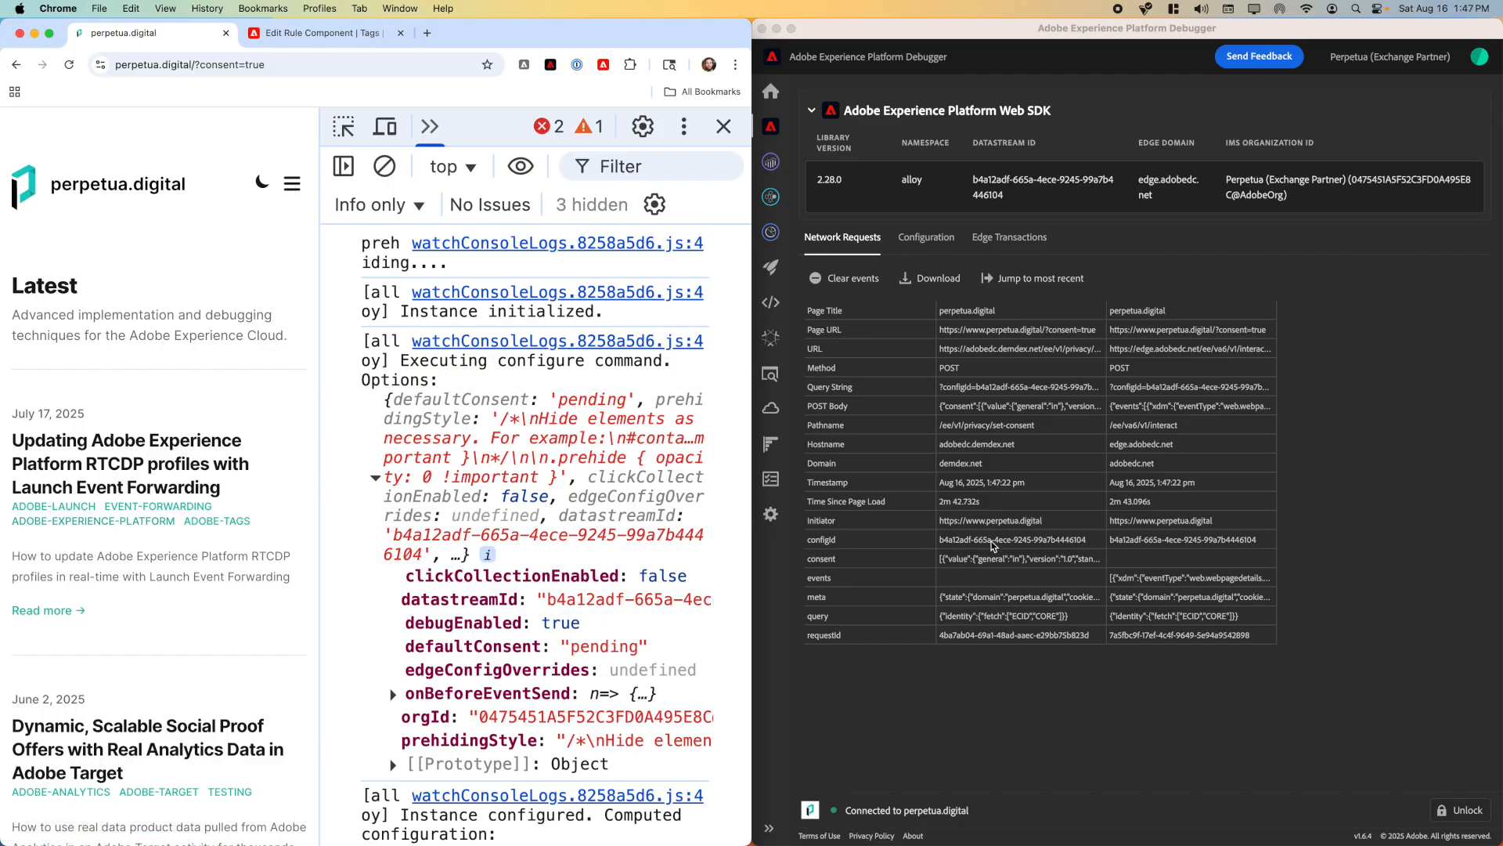
Inspect the consent value of the set-consent request and the events parameter of the interact request in the debugger, closing each detail view.
click(985, 557)
click(985, 557)
click(1110, 470)
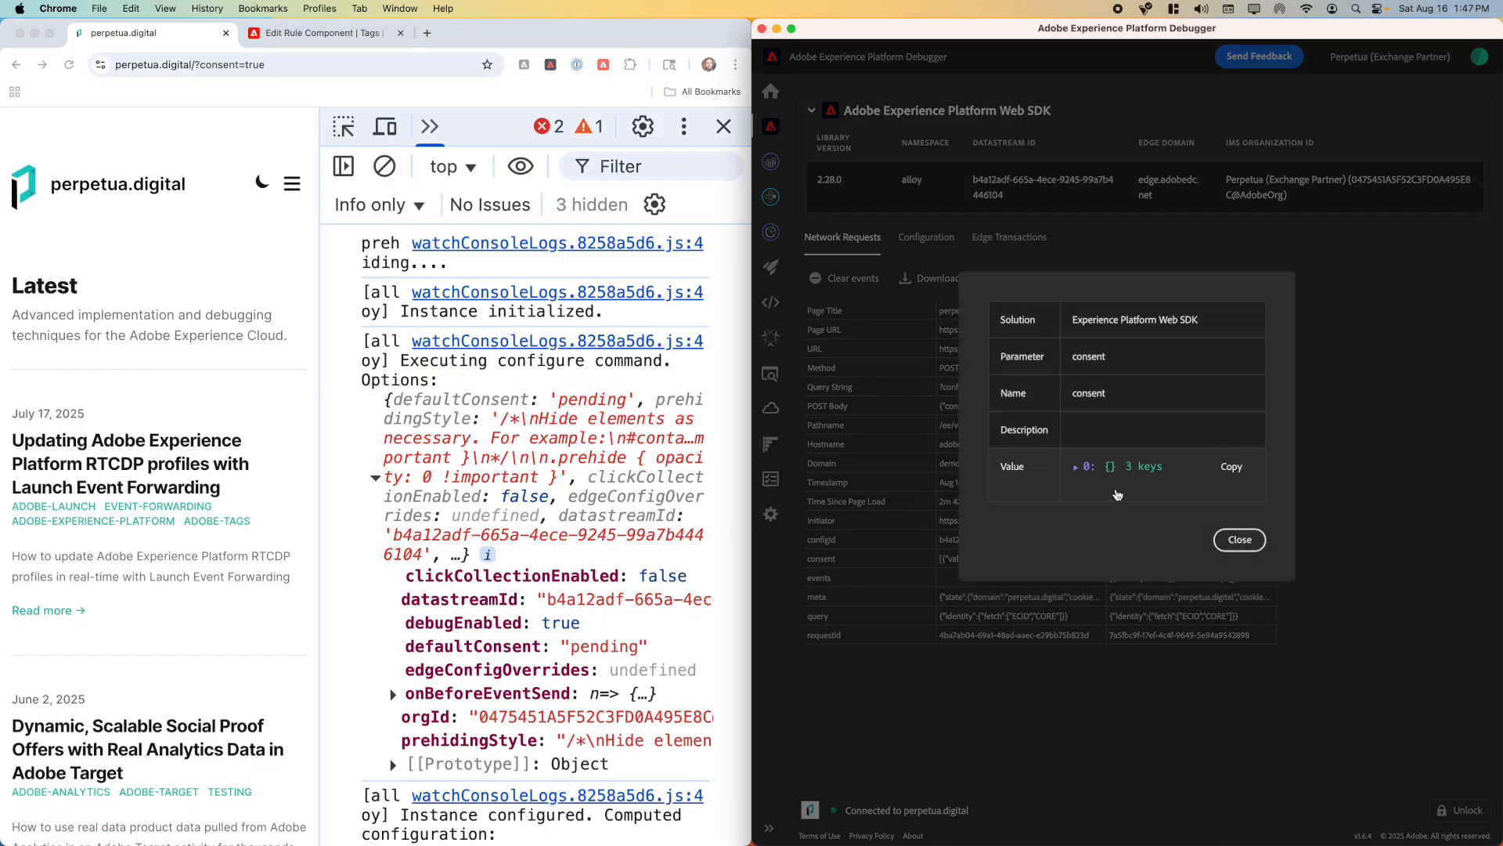
click(1133, 475)
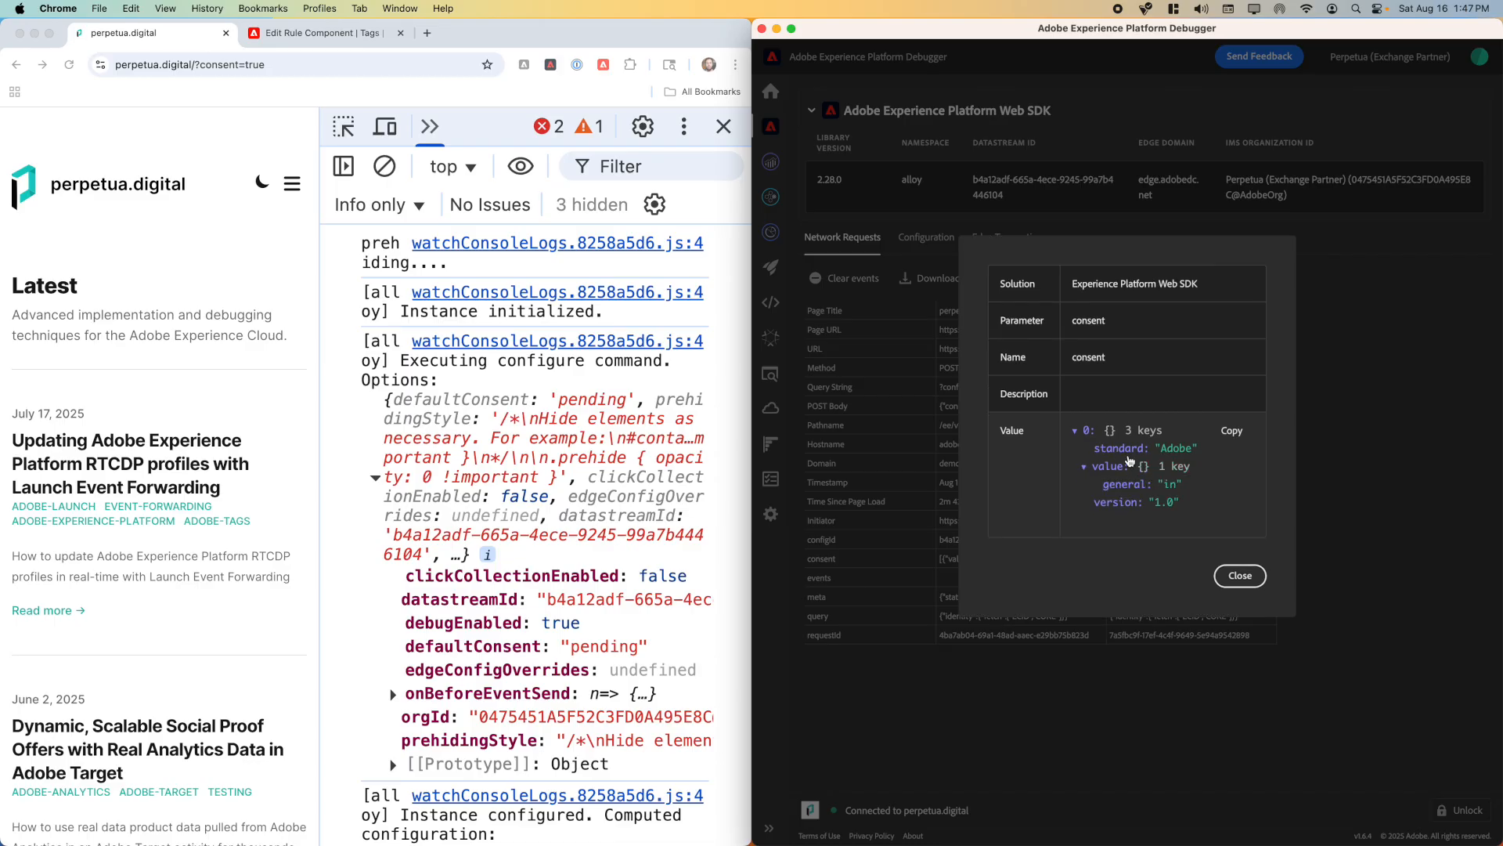
click(1240, 575)
click(1200, 578)
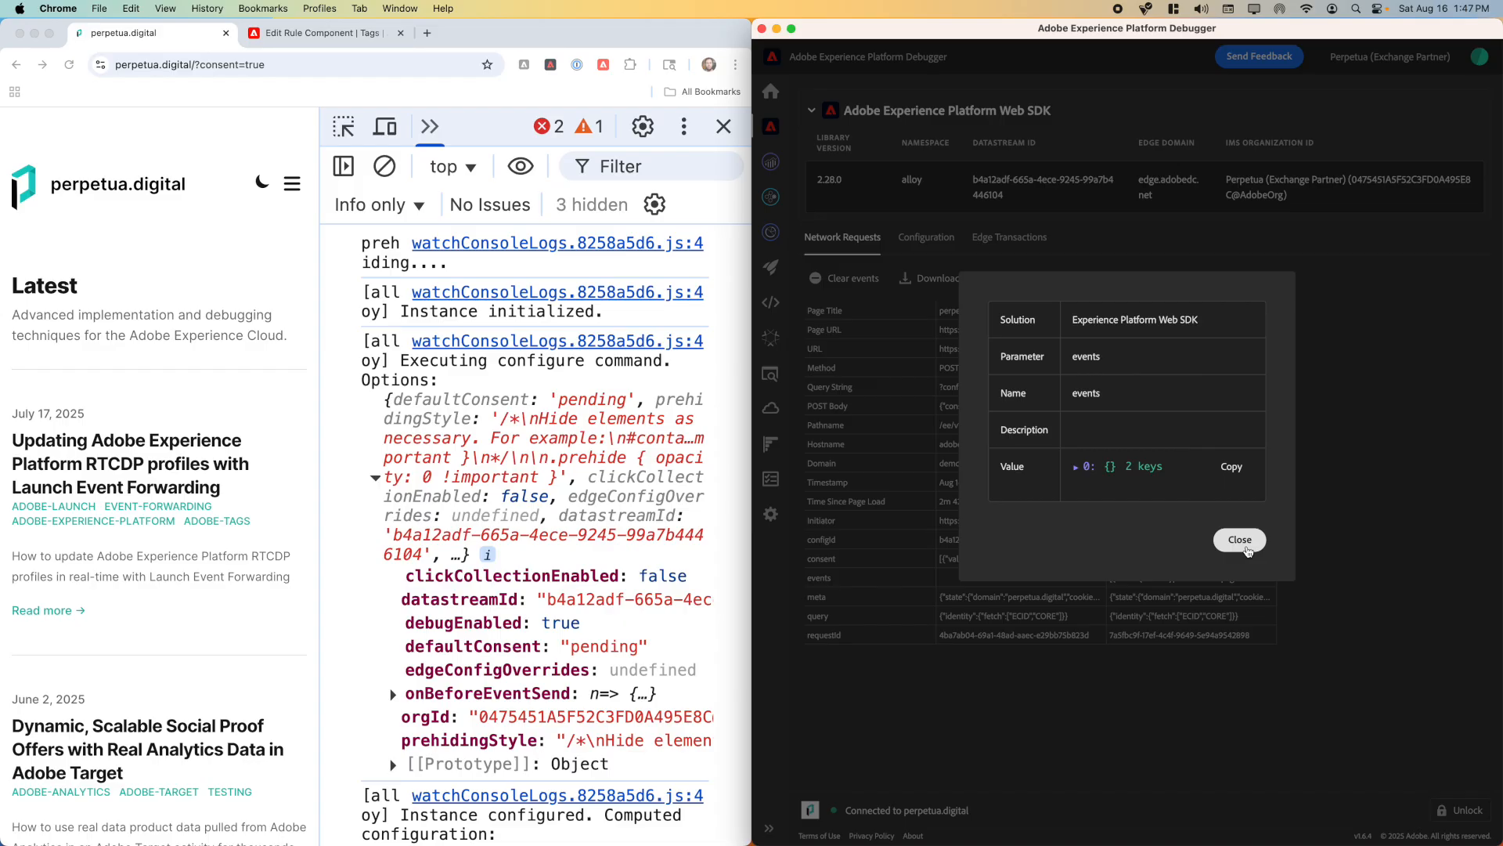
click(1241, 541)
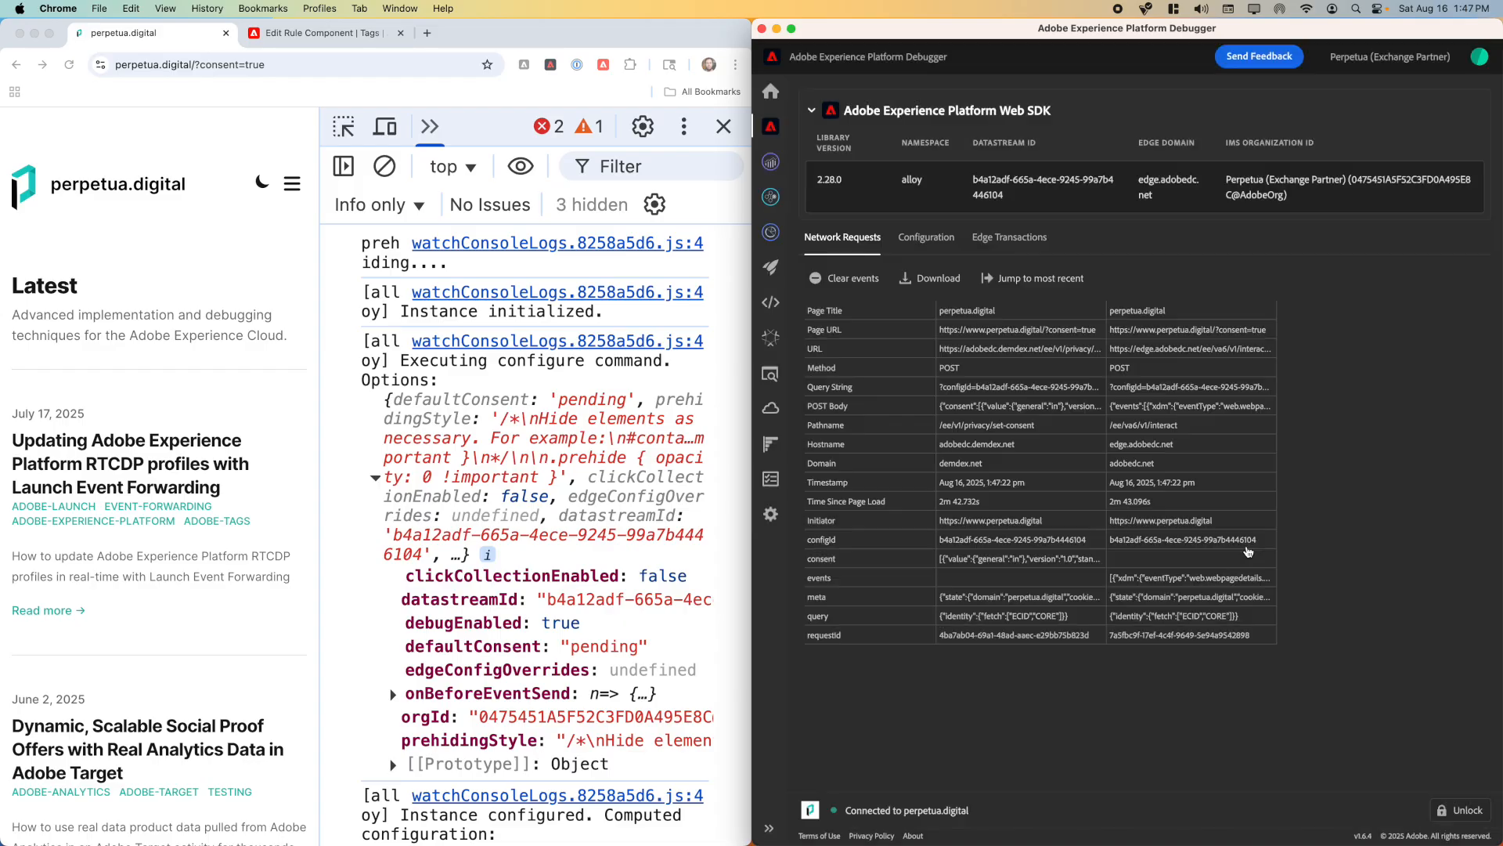
Widen the browser window over the debugger and enlarge the developer tools console beside the page.
scroll(598, 458, down, 10)
scroll(598, 458, down, 1)
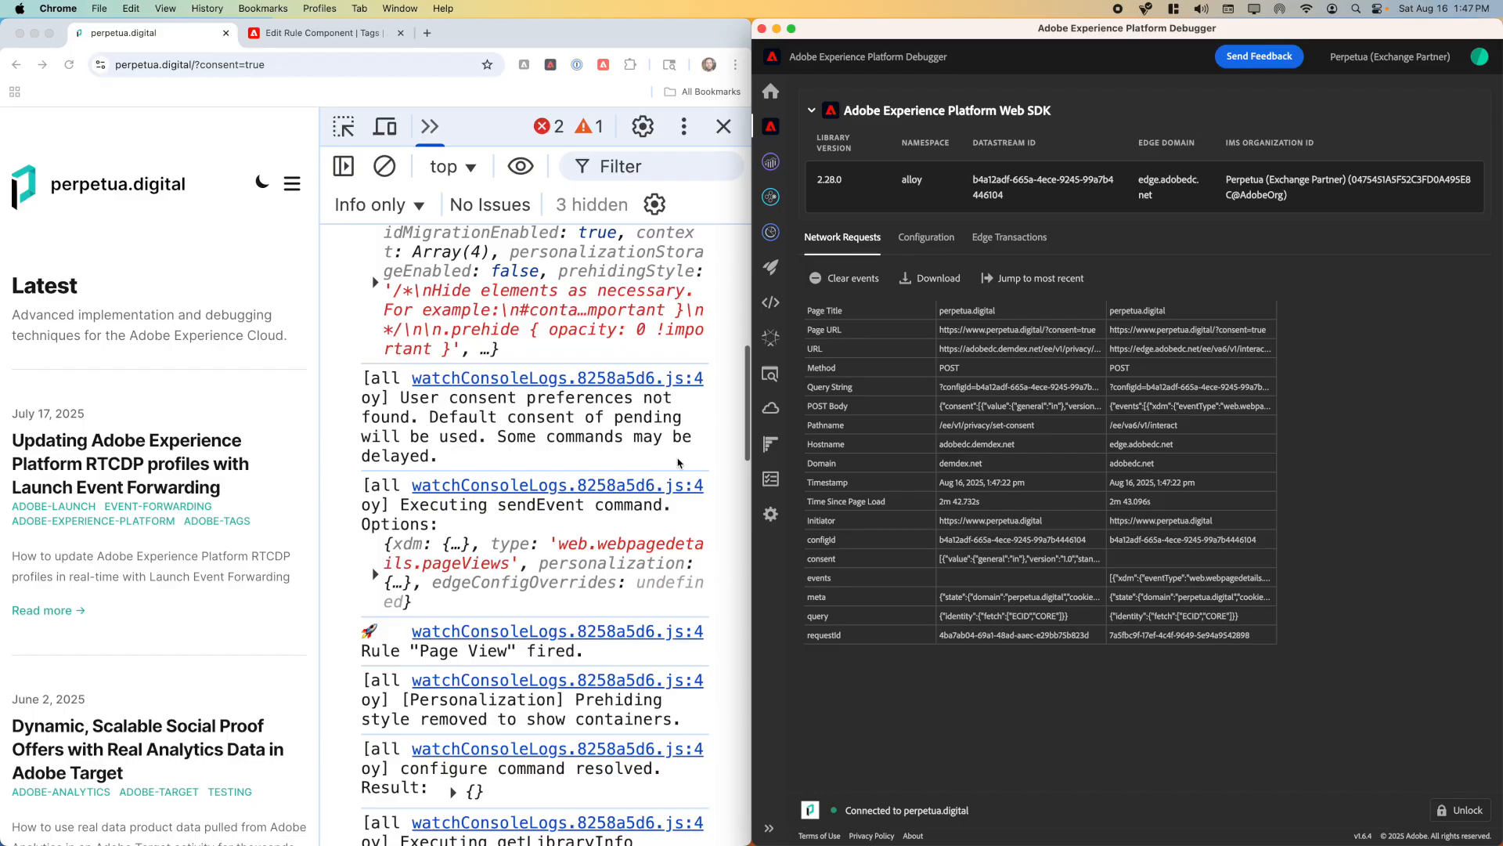
drag(751, 492, 1063, 480)
click(713, 487)
drag(753, 492, 1125, 469)
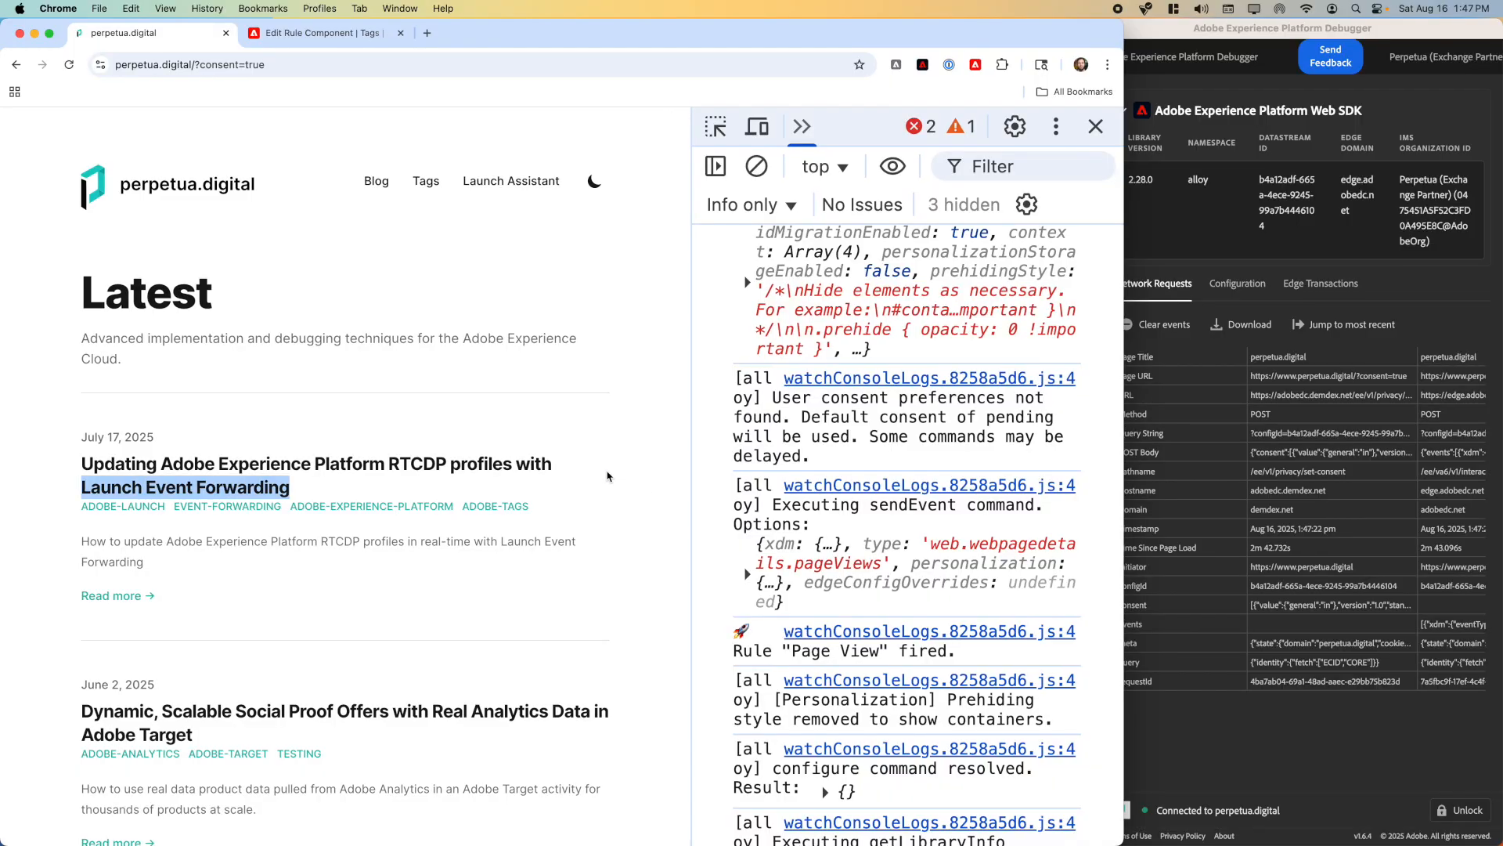
drag(691, 481, 451, 462)
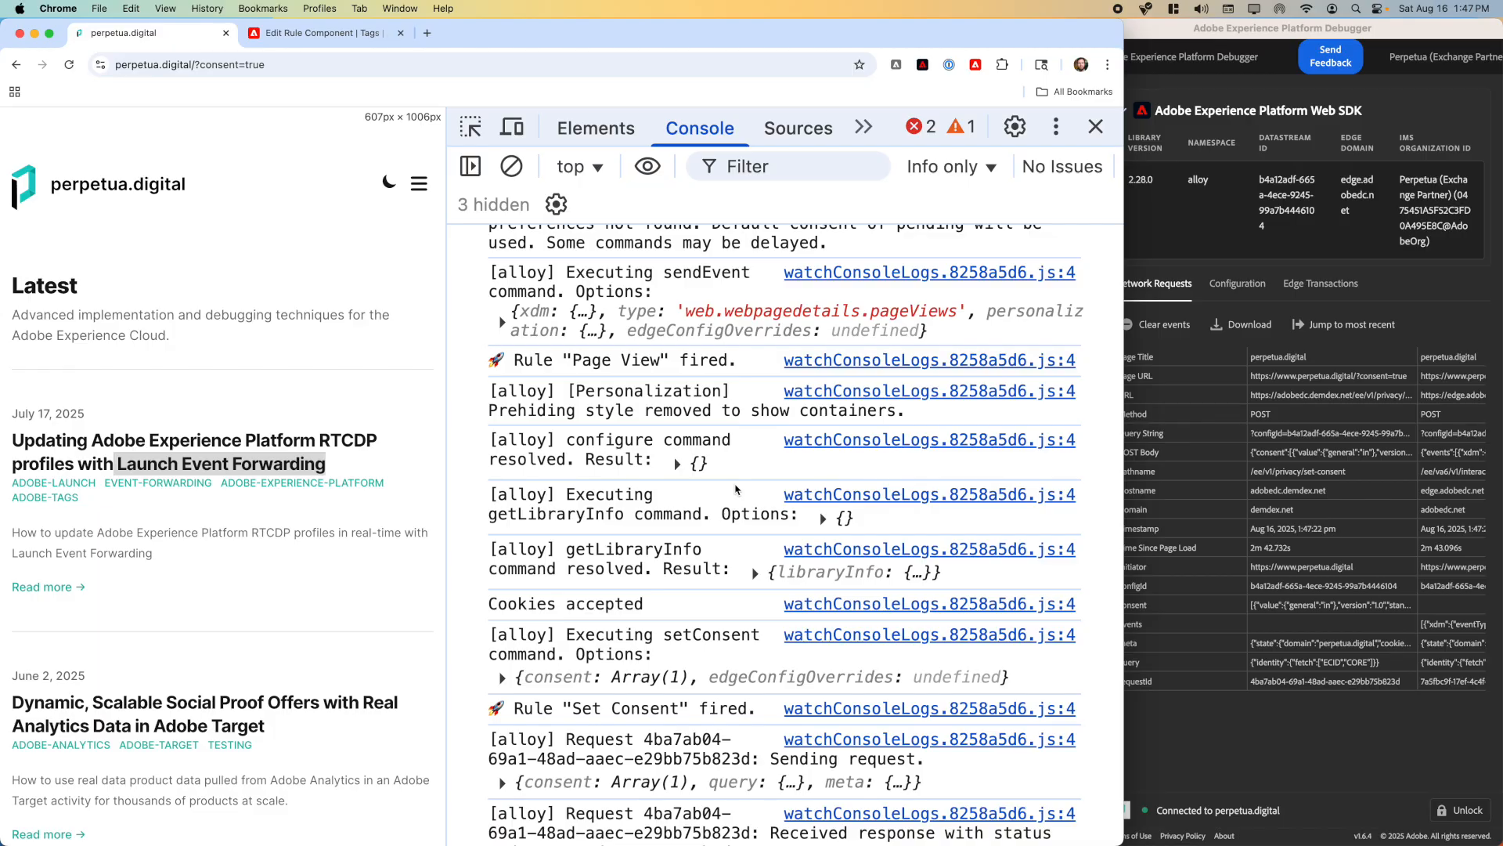
Find the setConsent command in the console log and expand its options down to the general consent value.
scroll(736, 487, up, 6)
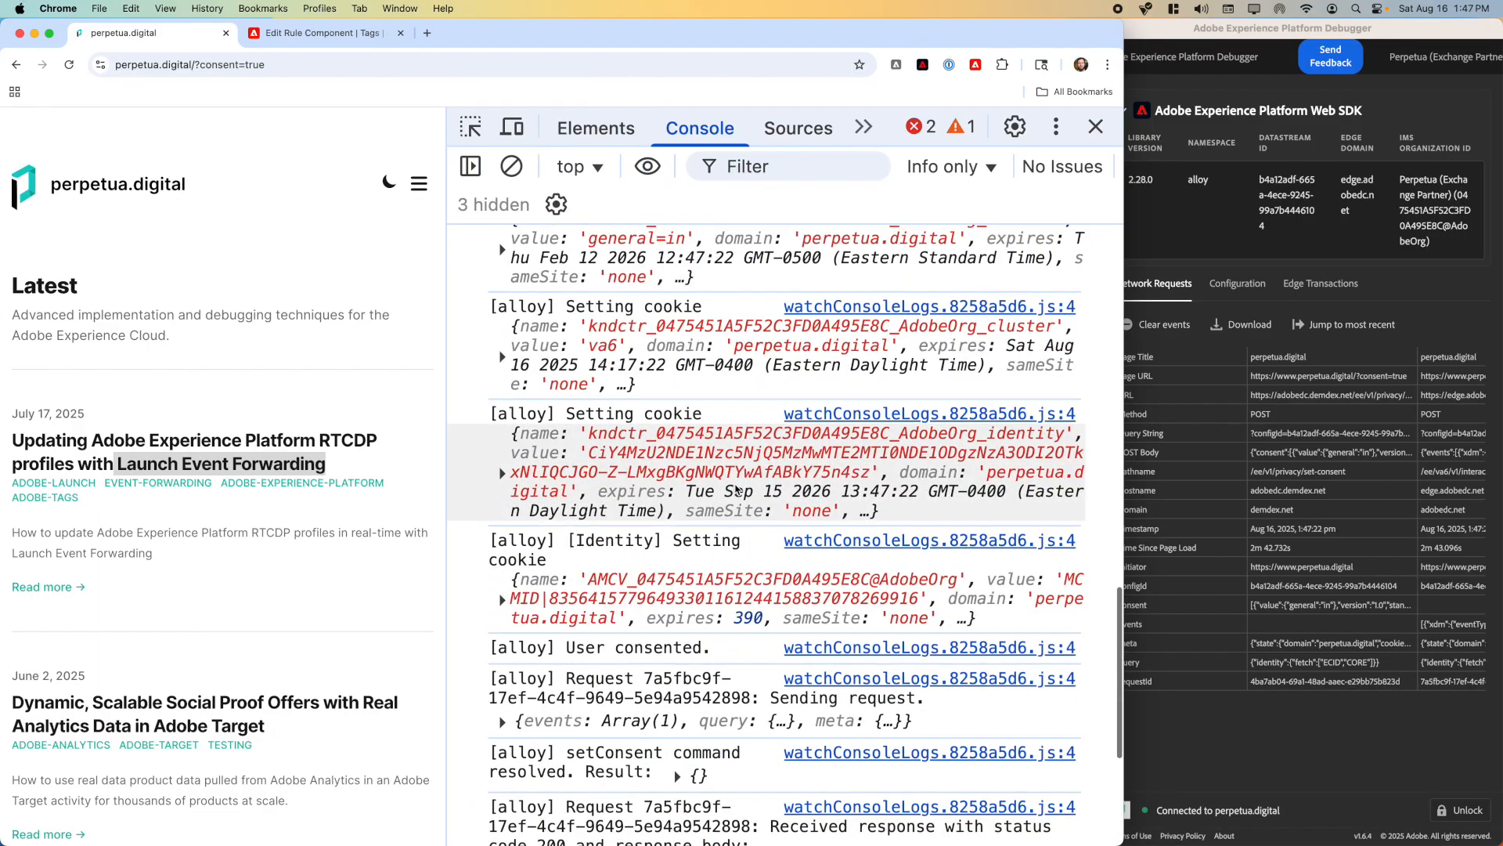
scroll(736, 489, up, 4)
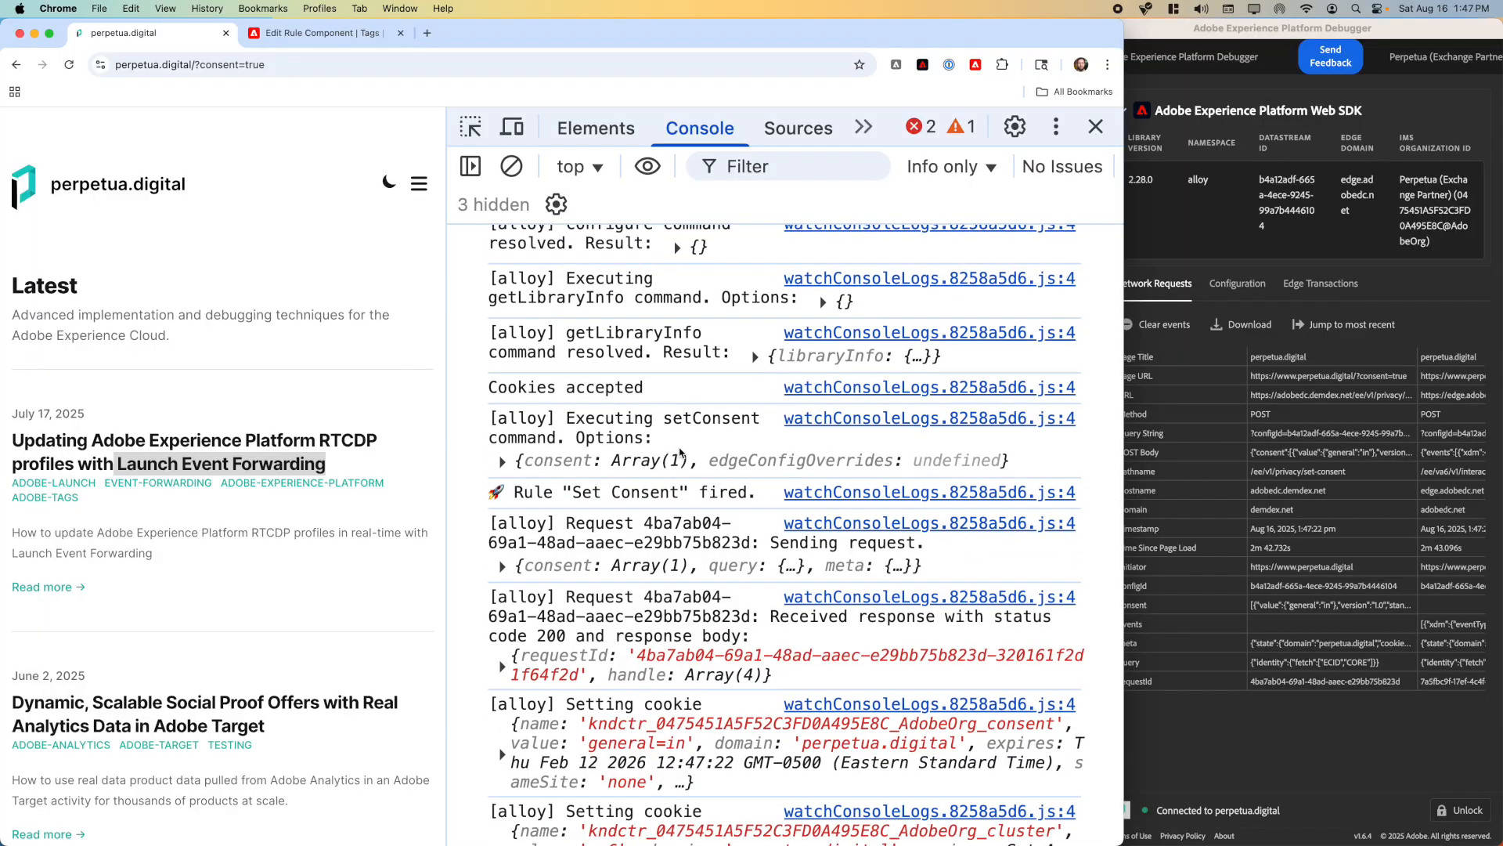
click(680, 460)
click(640, 484)
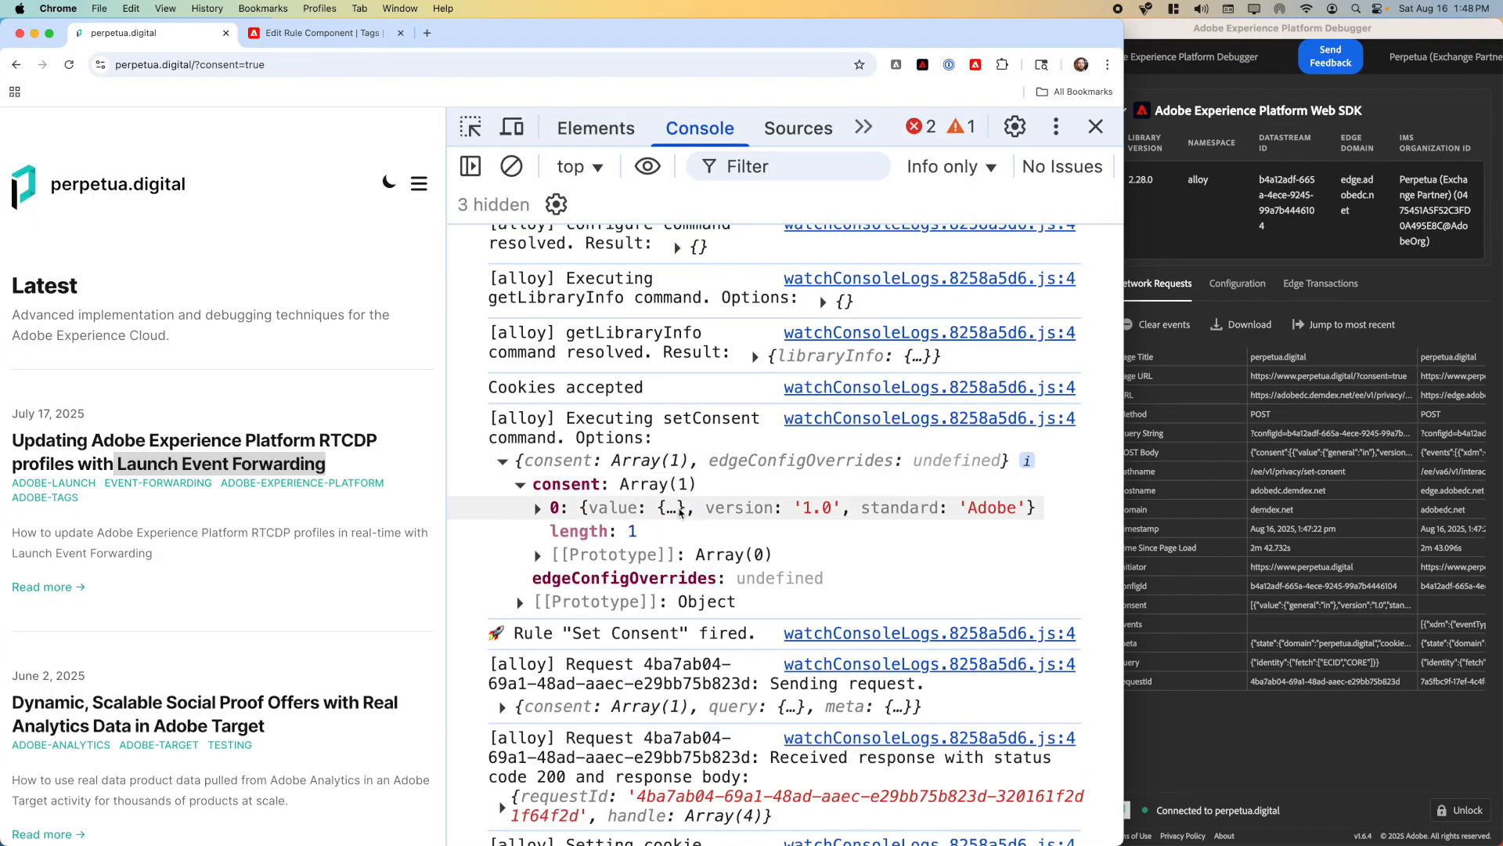
click(681, 509)
click(682, 556)
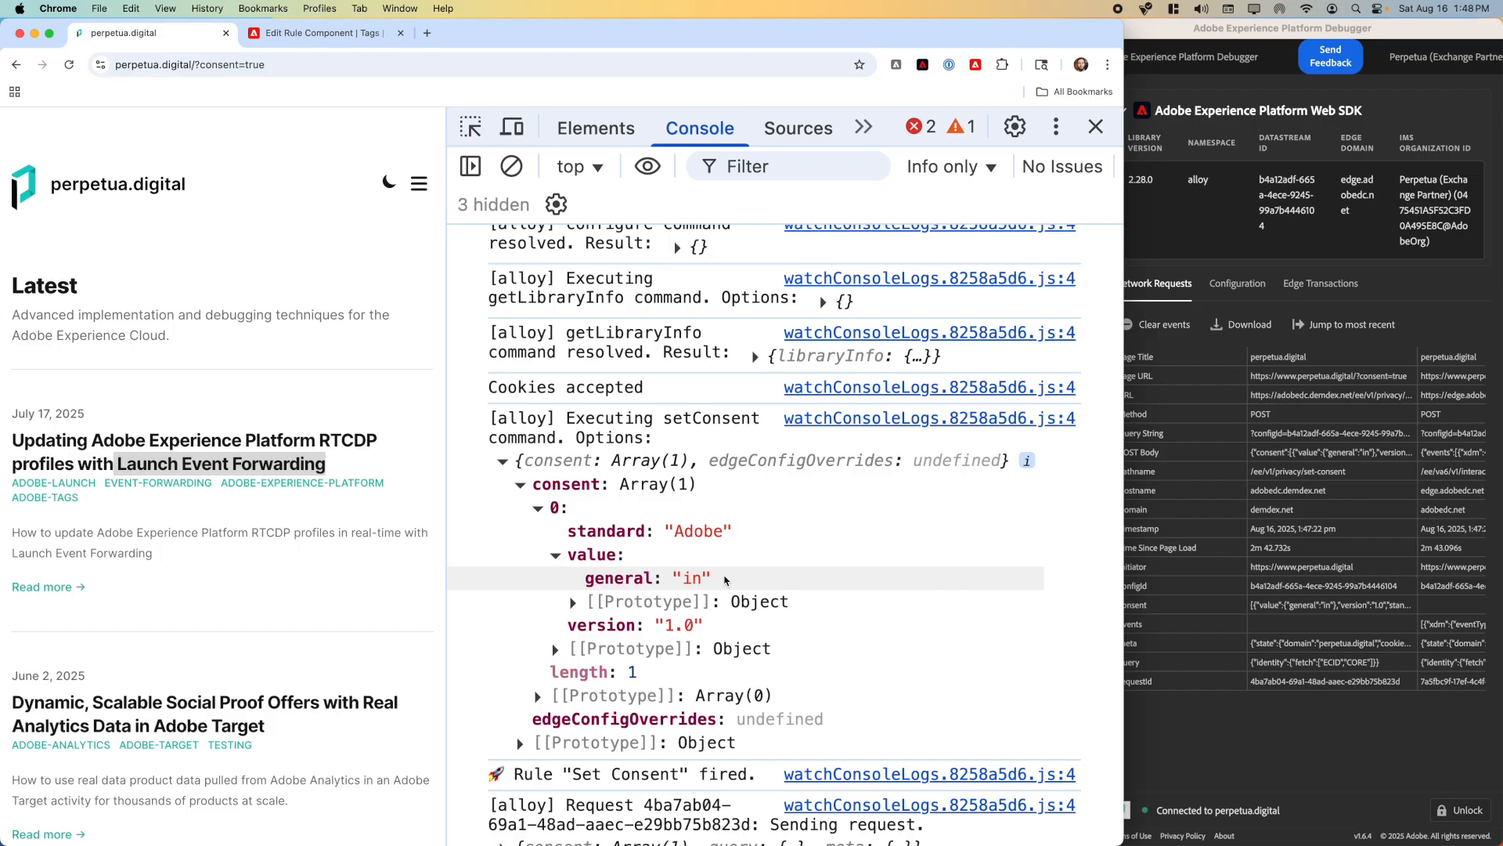
Examine the console entries after the setConsent command, covering the Set Consent rule, the consent request and response, the cookies set and the released event.
scroll(775, 570, down, 1)
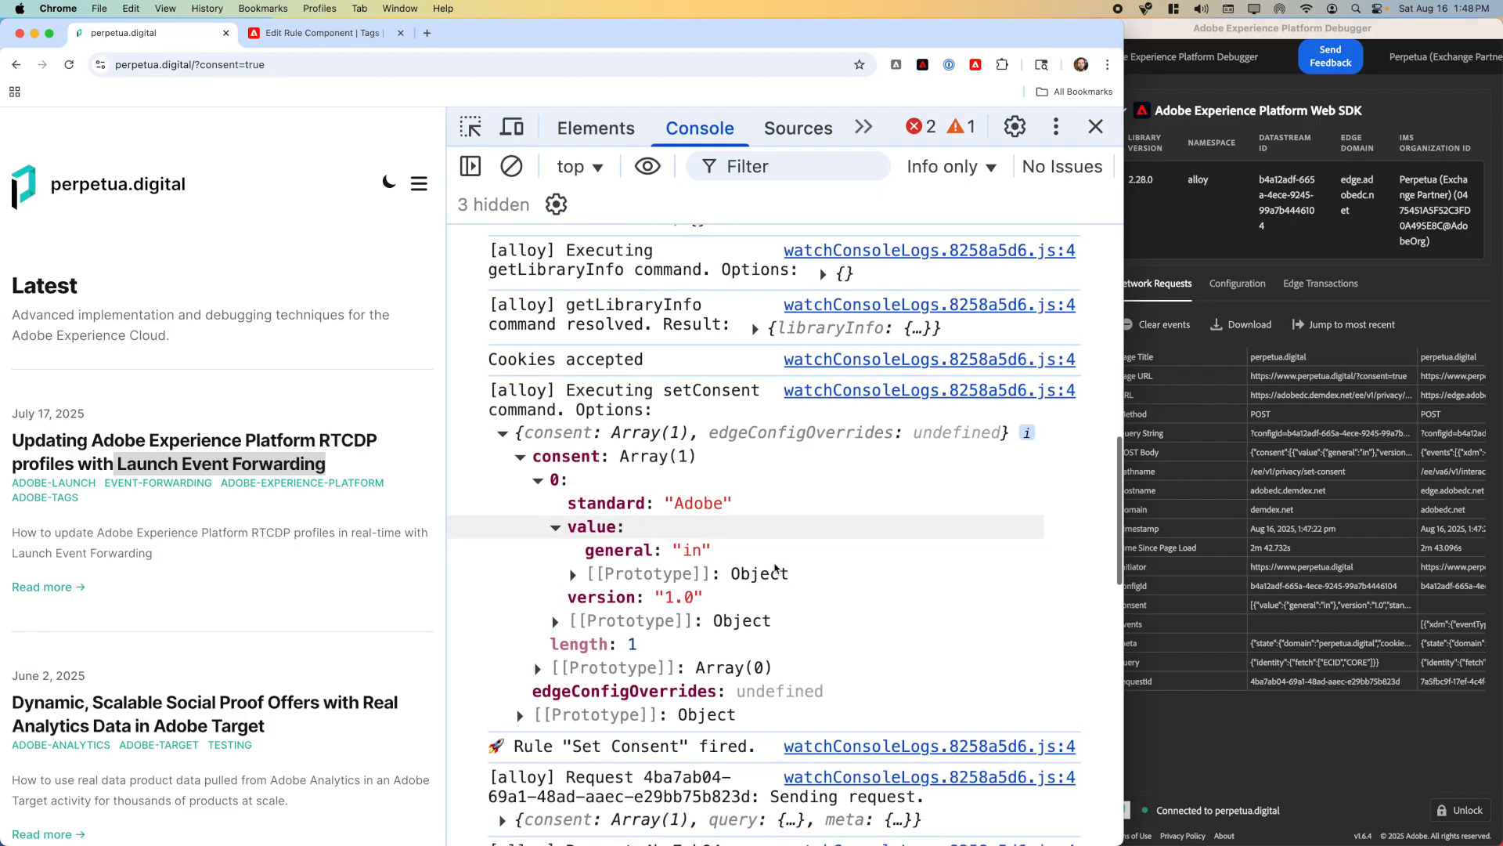
scroll(772, 568, down, 8)
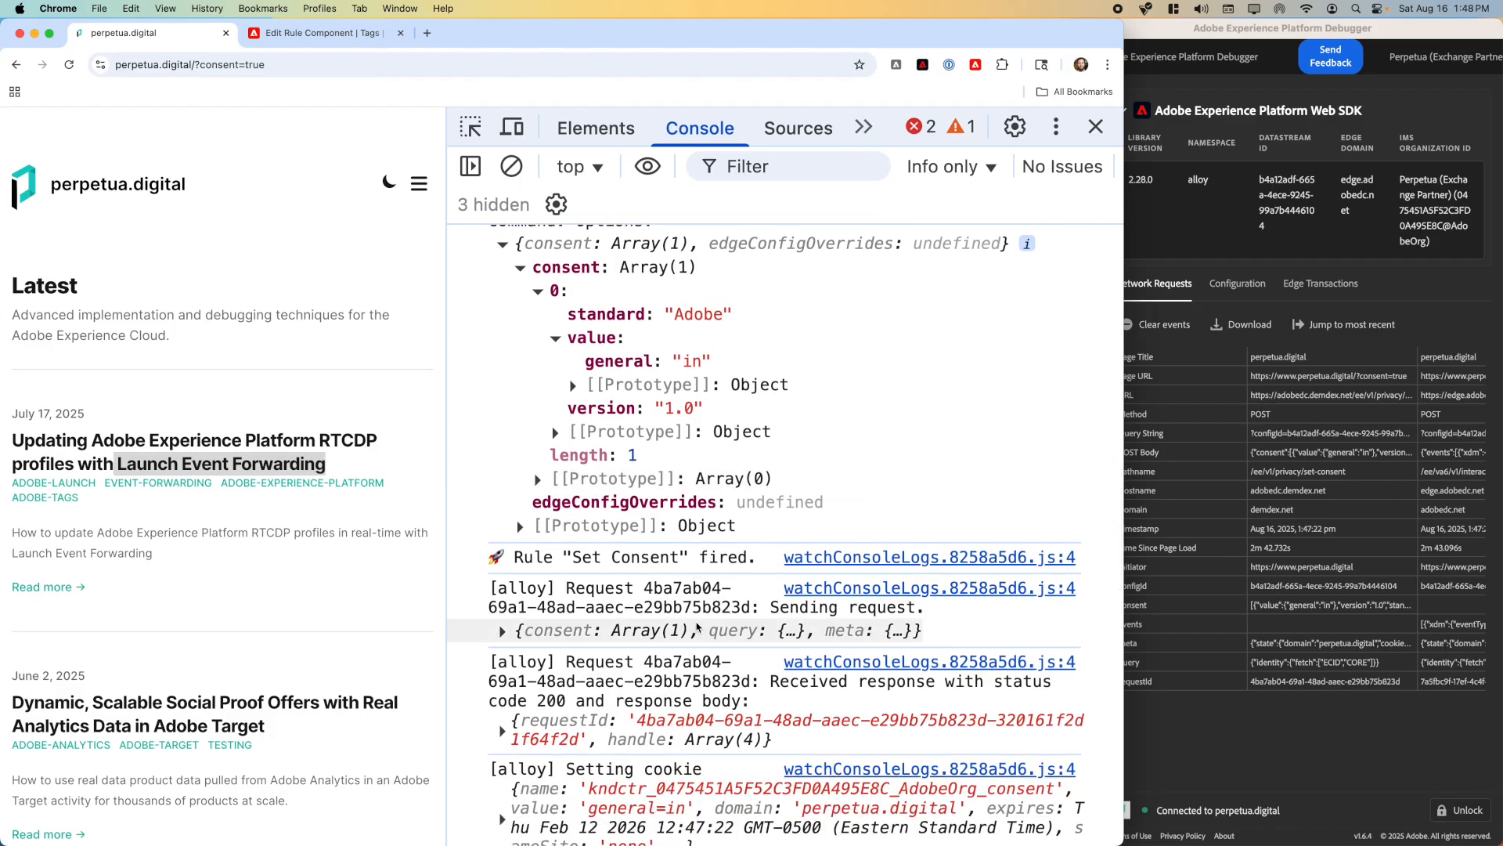
scroll(776, 681, down, 3)
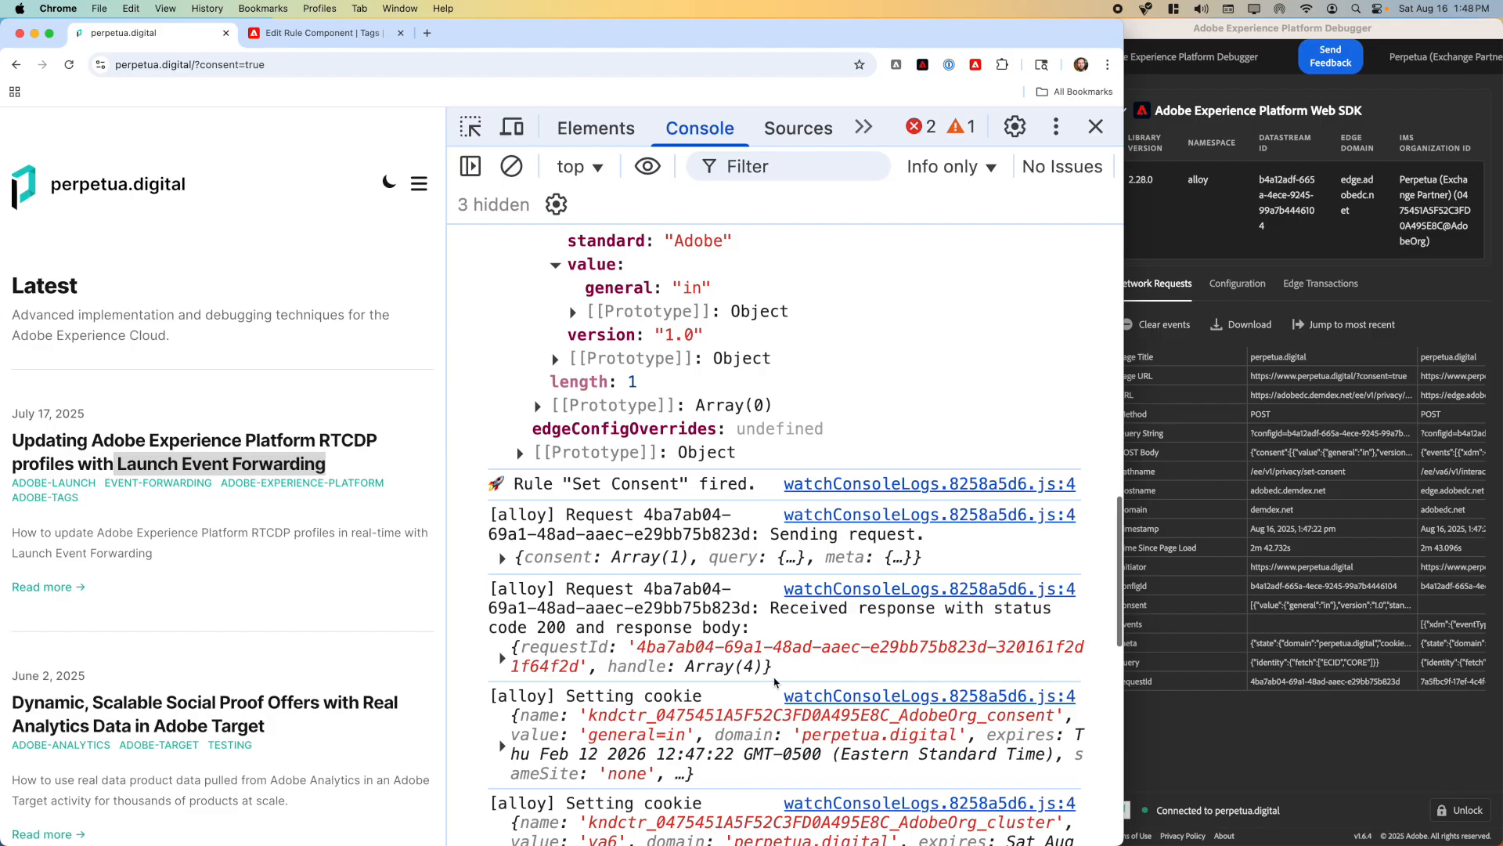
scroll(775, 681, down, 3)
scroll(718, 665, down, 1)
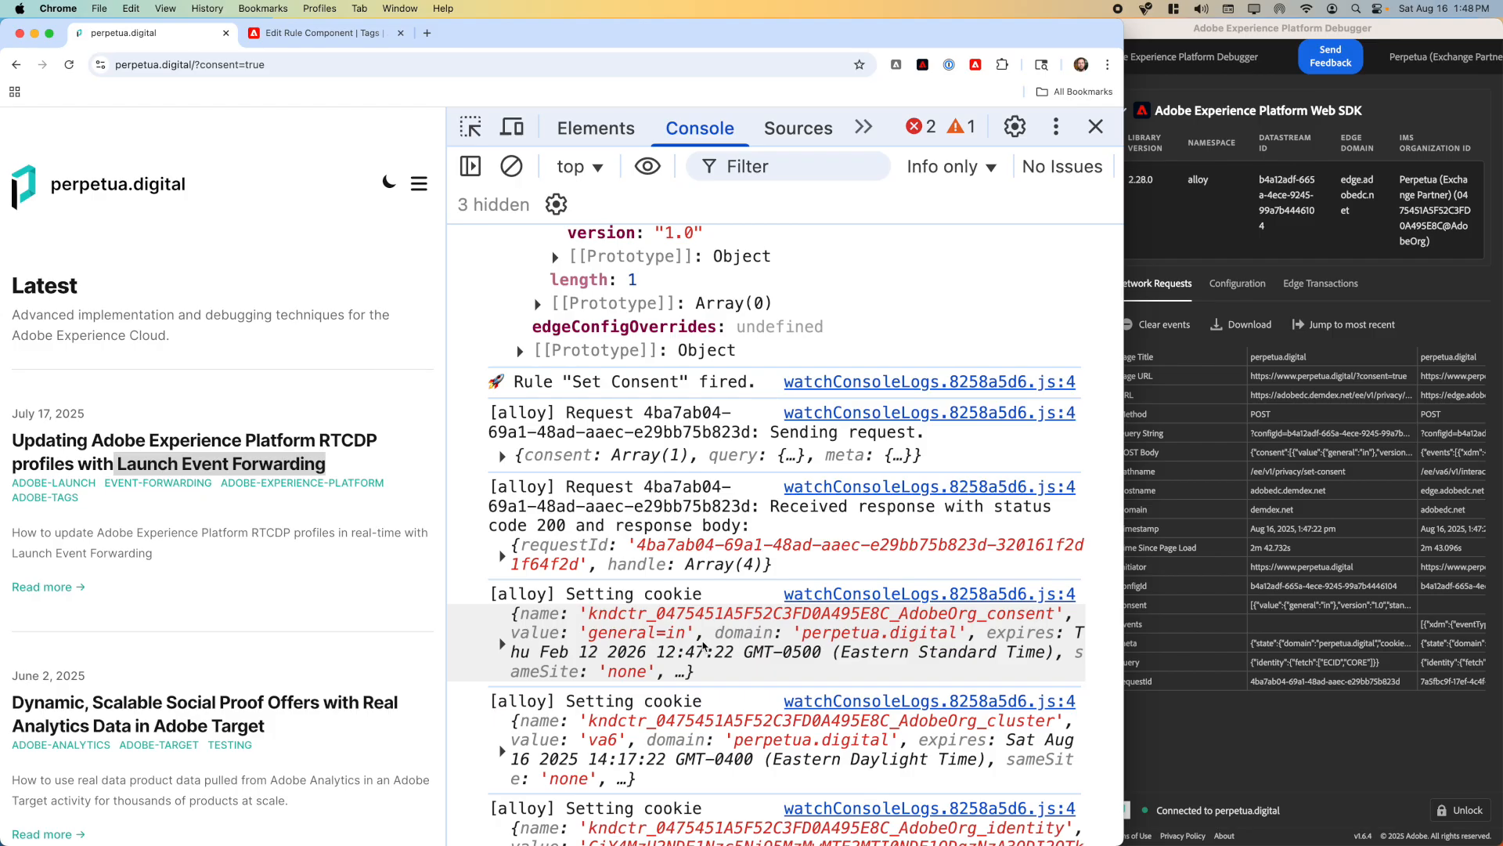
scroll(714, 643, down, 6)
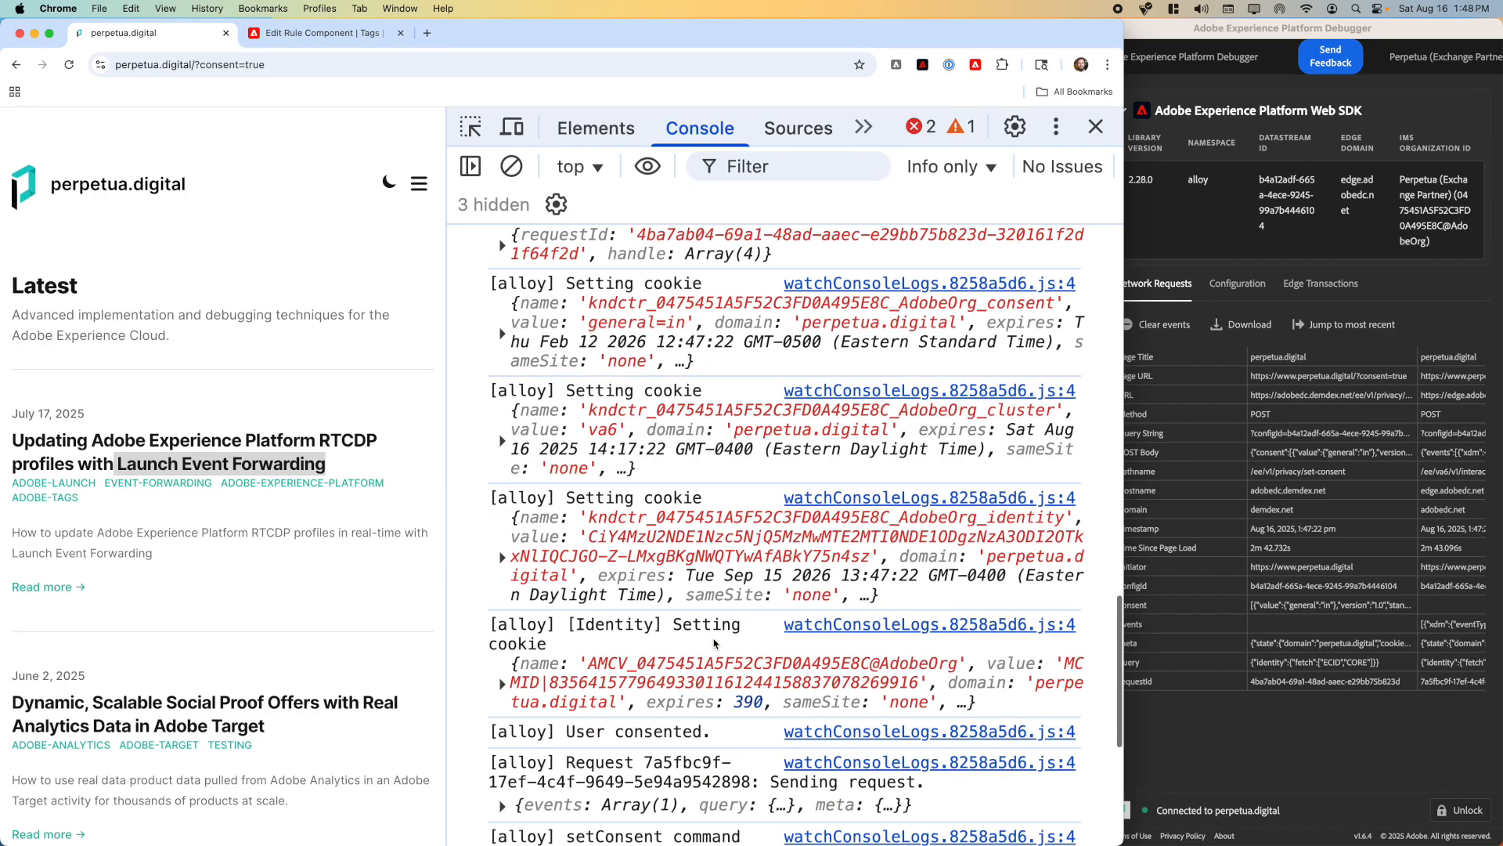
scroll(714, 643, down, 2)
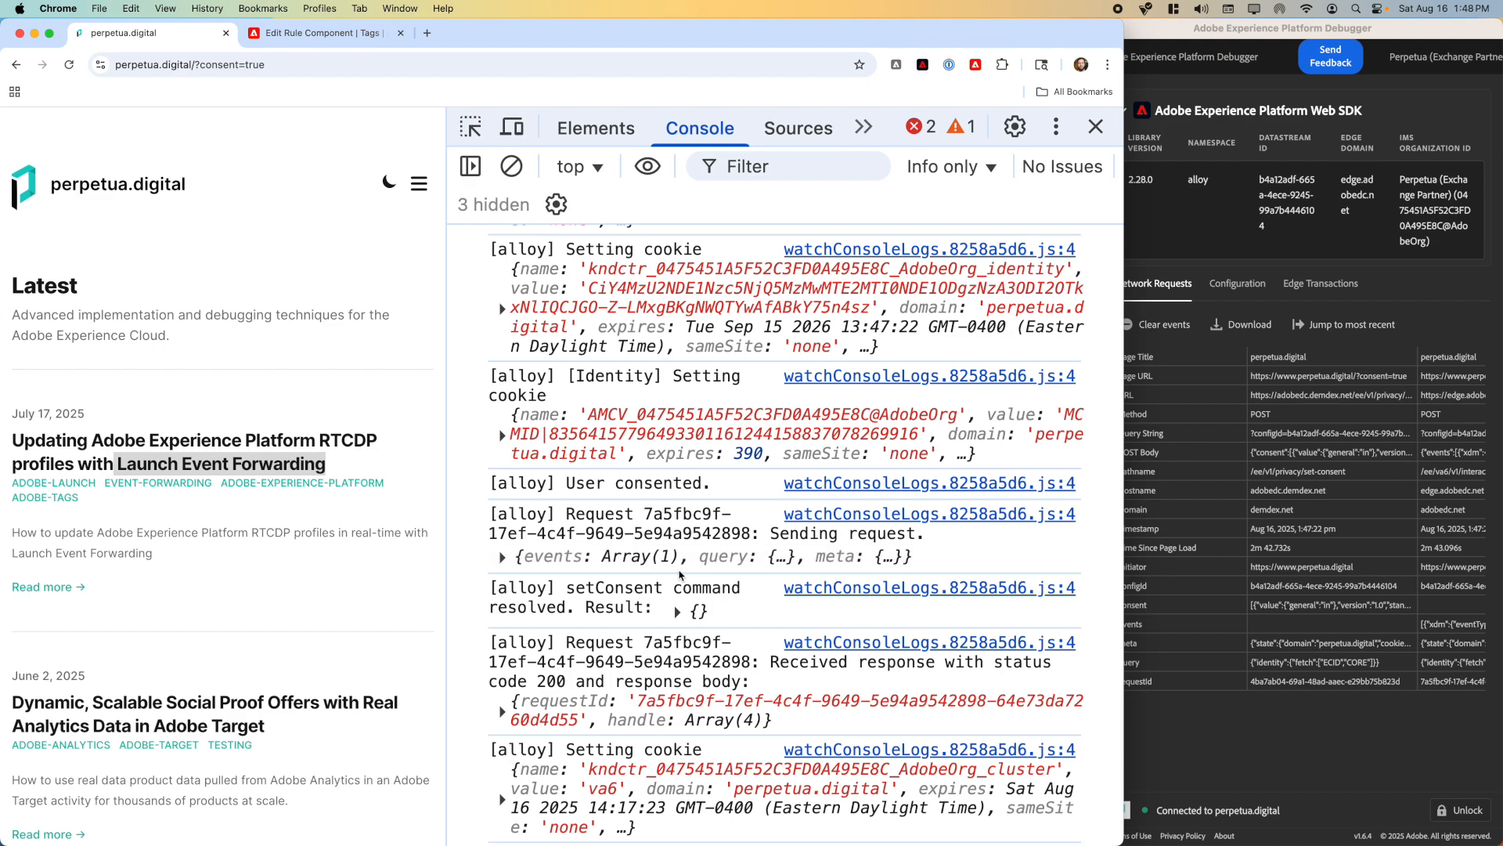
scroll(679, 610, down, 2)
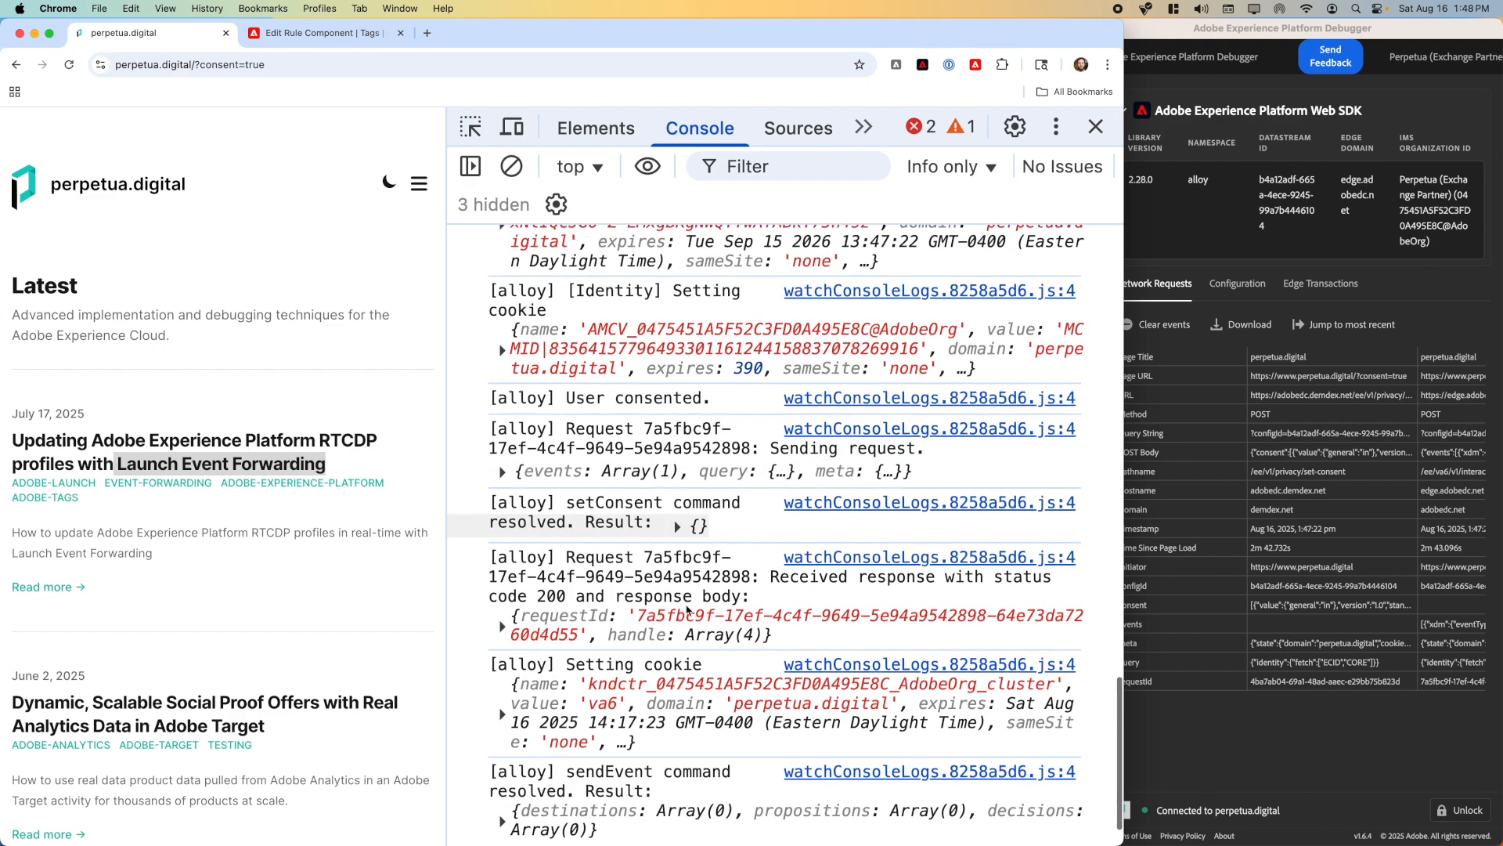
Expand the response body of the released event's request in the console log.
click(675, 664)
click(675, 664)
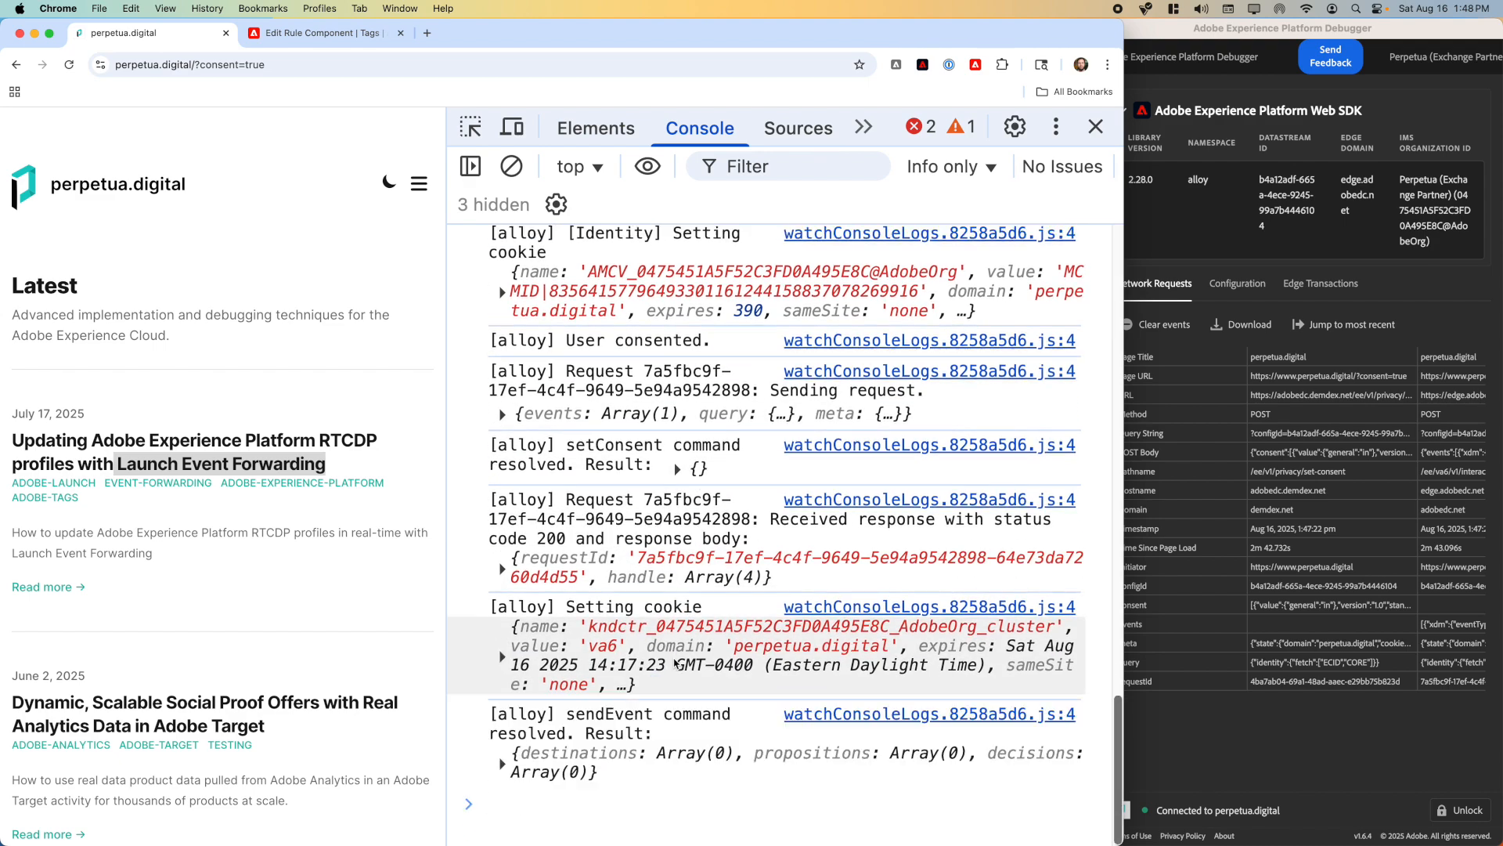
click(689, 574)
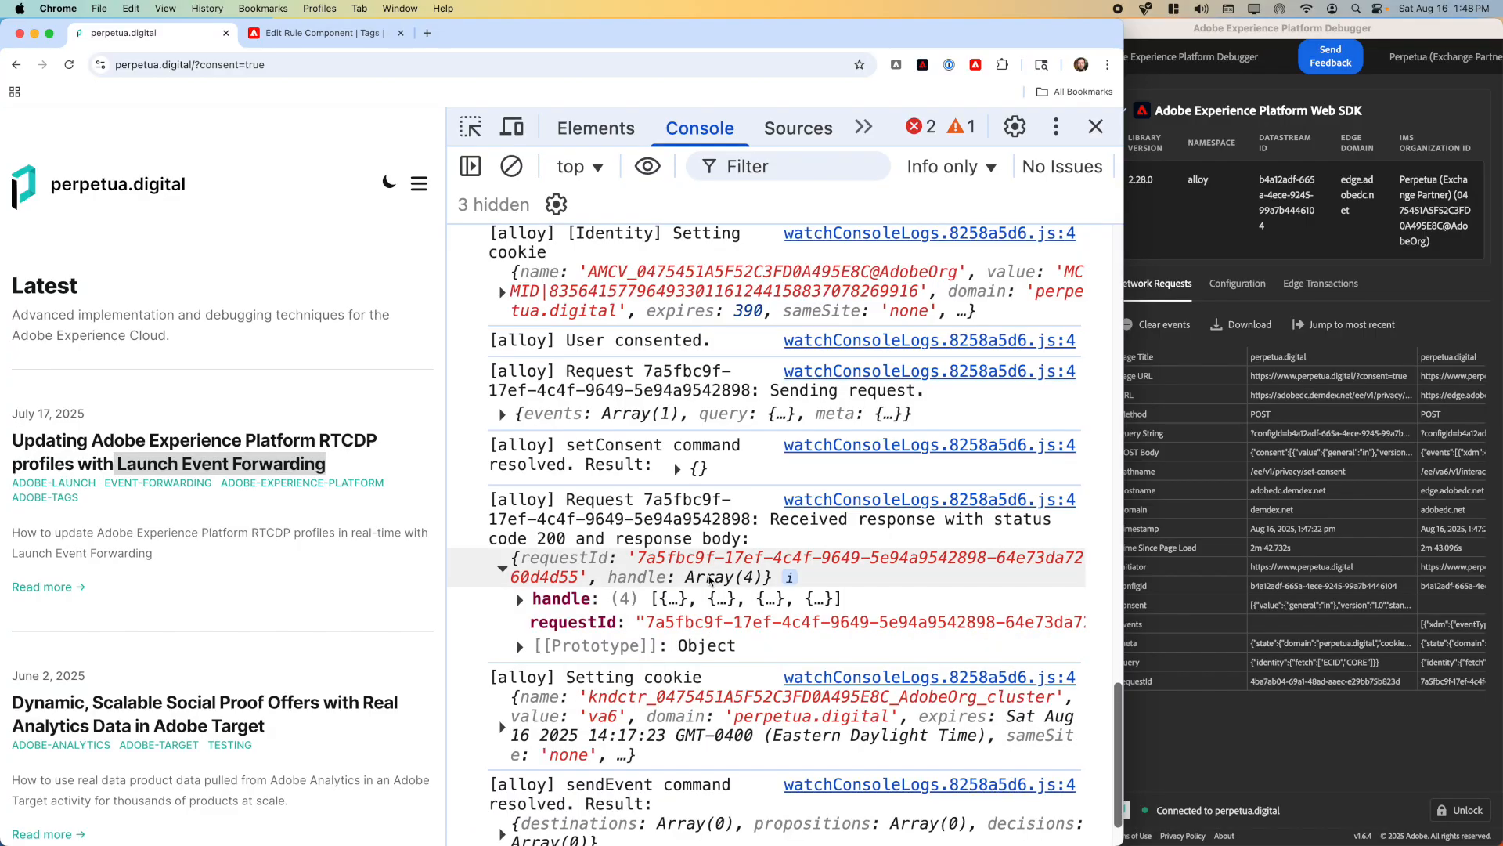
scroll(690, 542, down, 1)
scroll(691, 542, up, 2)
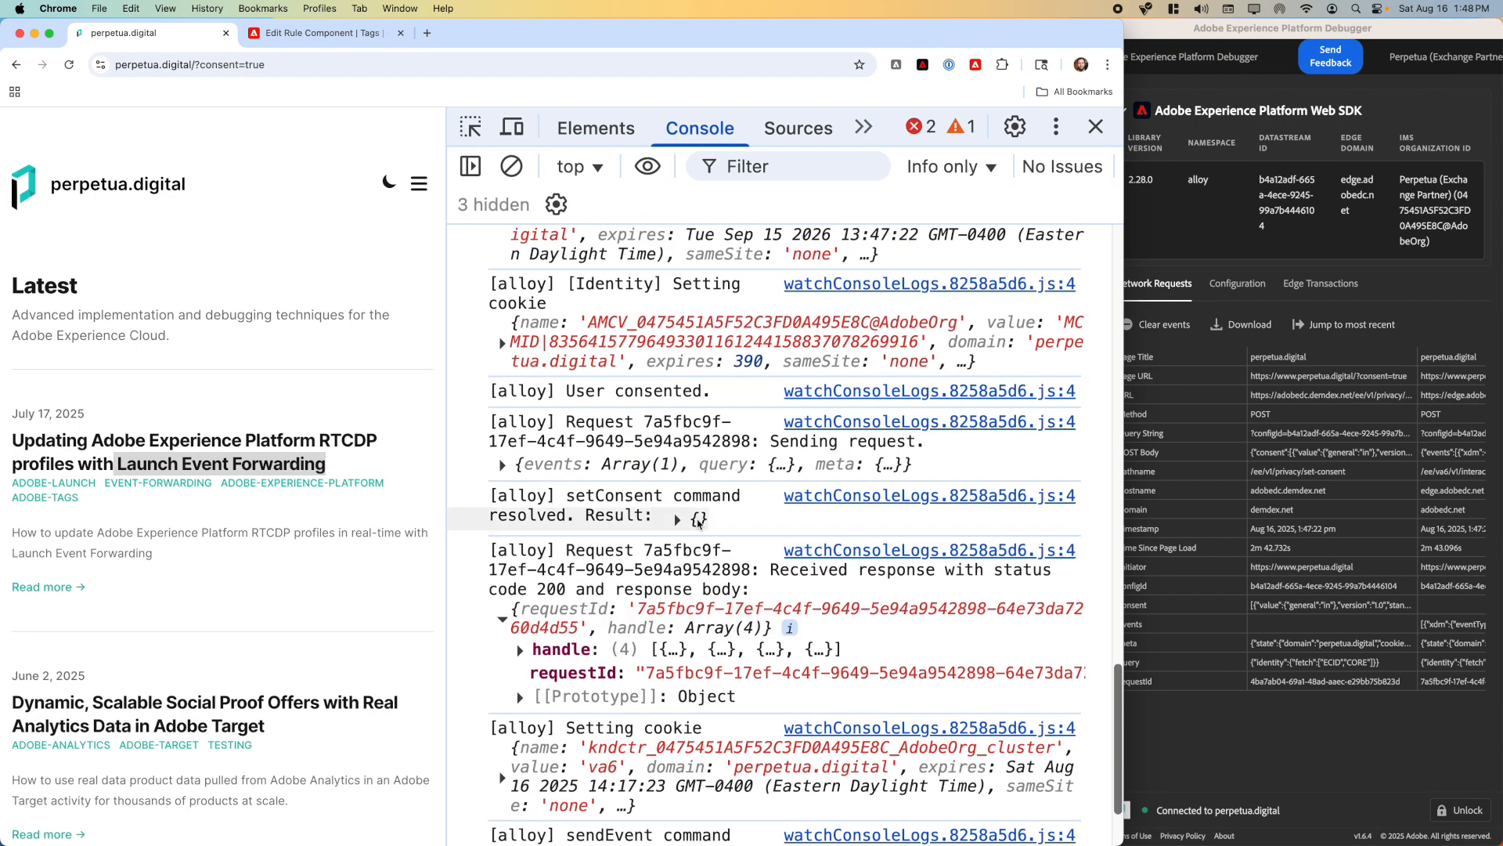
Expand the payload of the released event's request in the console down to the XDM data of its first event.
click(690, 463)
click(673, 488)
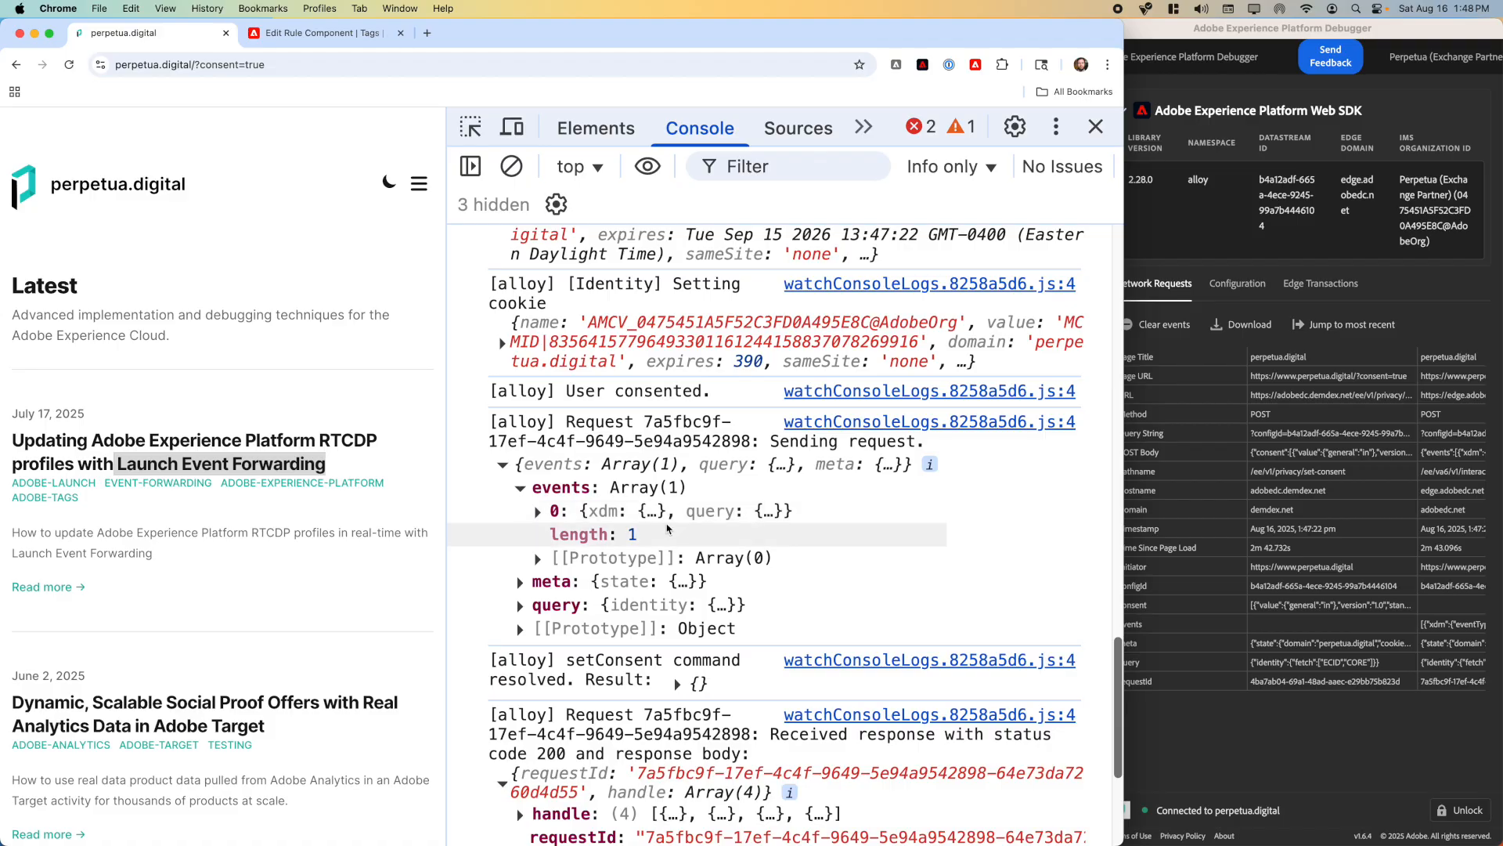
click(664, 514)
click(666, 557)
scroll(666, 557, down, 1)
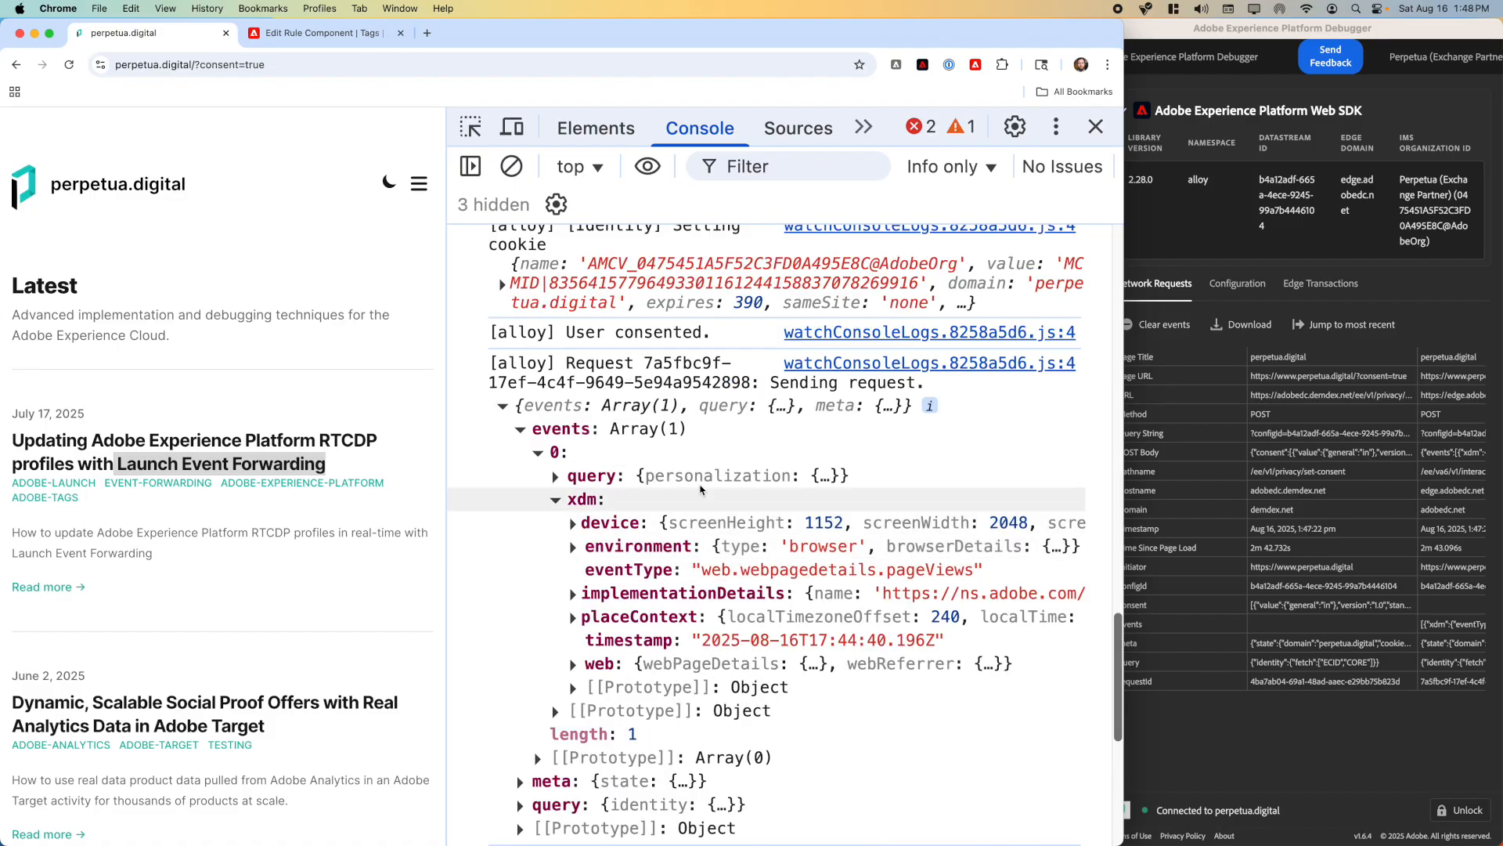
Clear all stored cookies for the perpetua.digital site.
click(863, 127)
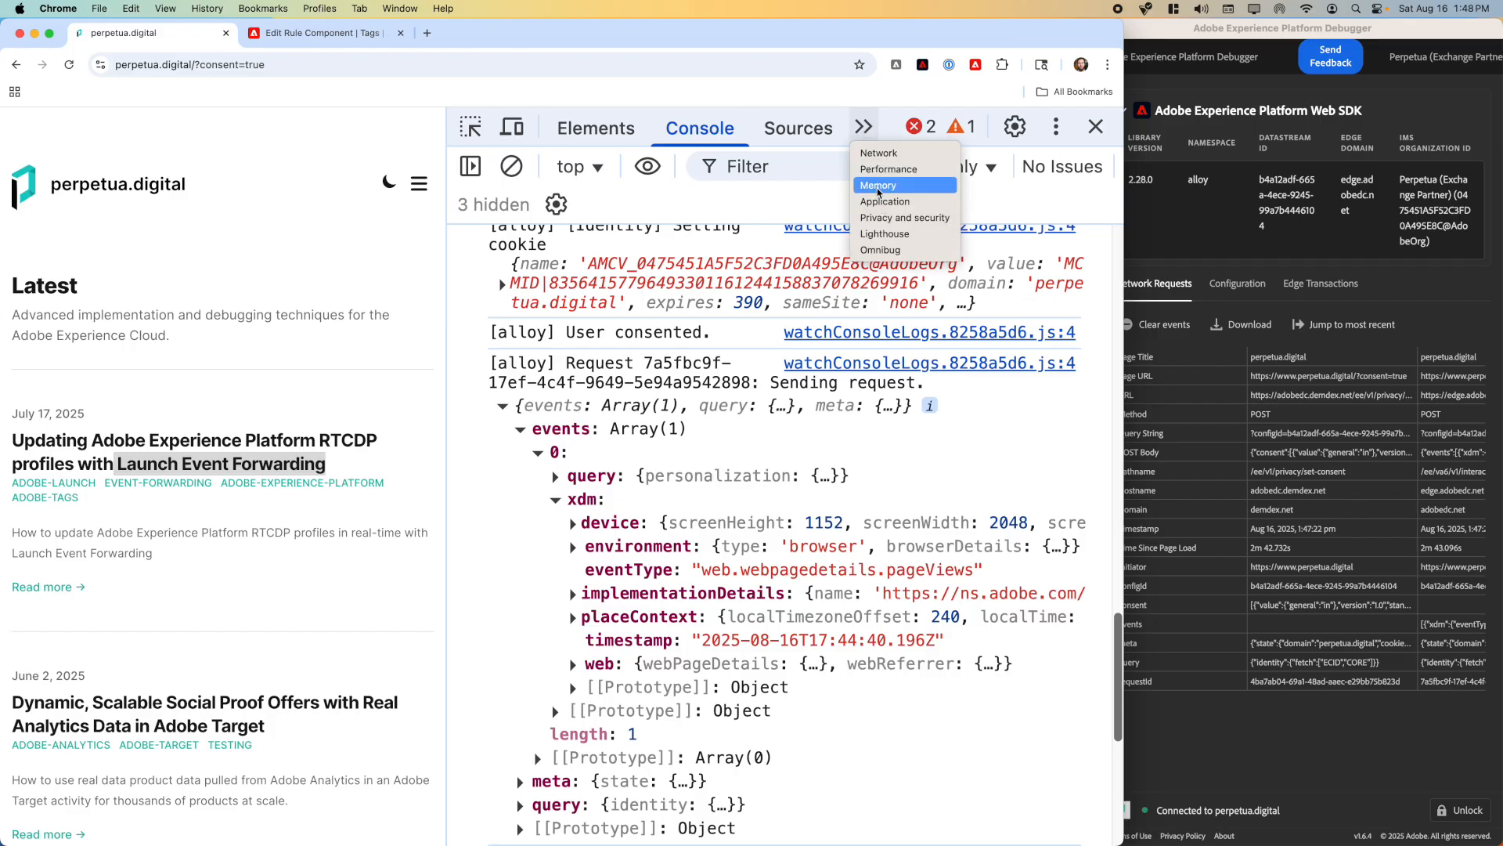
click(836, 234)
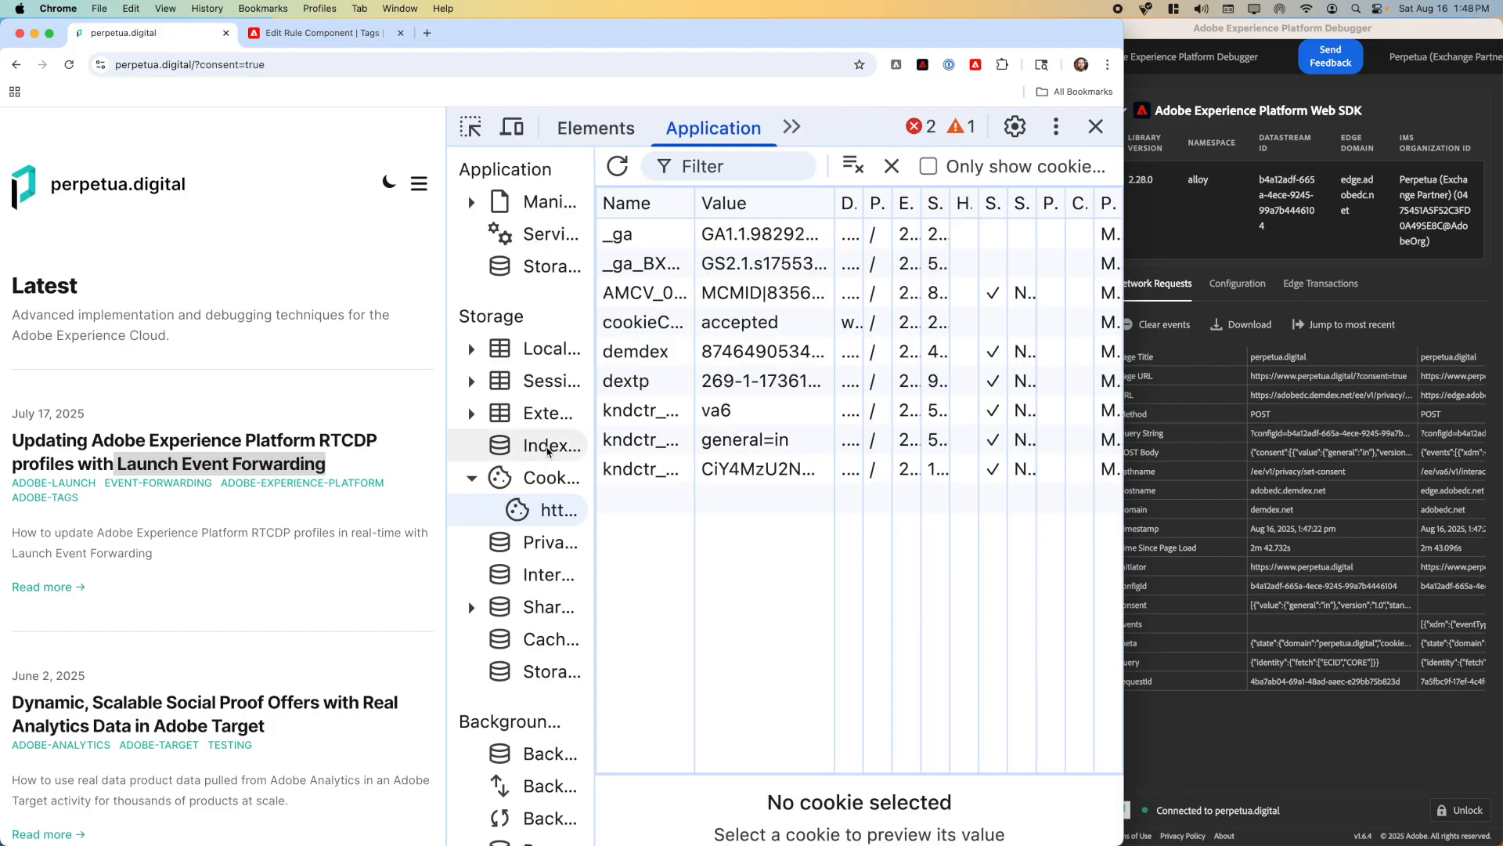
right_click(548, 515)
click(561, 521)
key(ctrl+Tab)
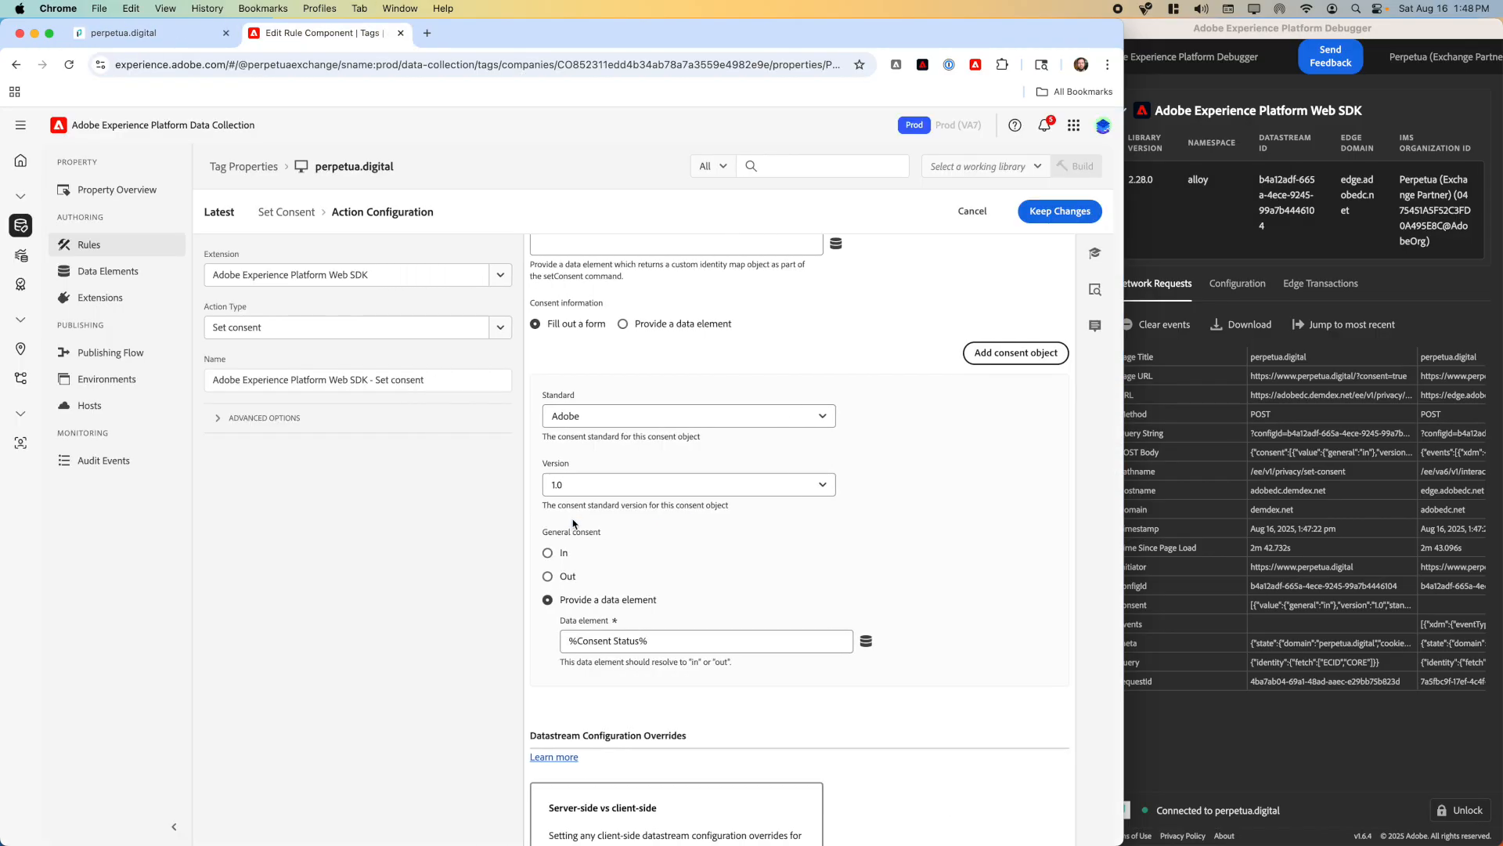
key(ctrl+shift+Tab)
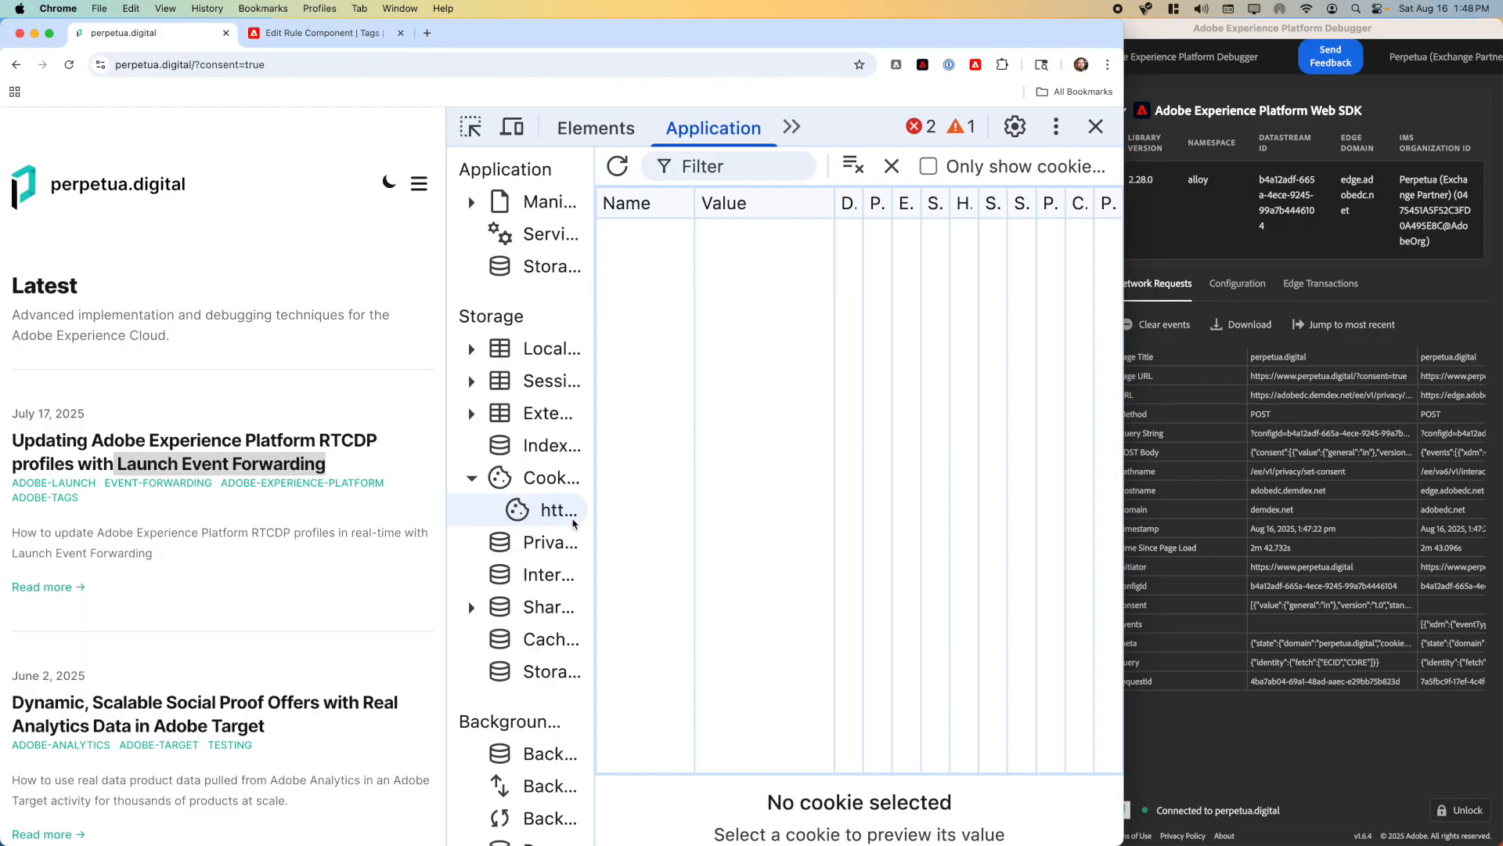
Arrange the browser and the debugger side by side and show the console in a narrower developer tools pane.
key(ctrl+alt+Left)
click(1302, 522)
key(ctrl+alt+Right)
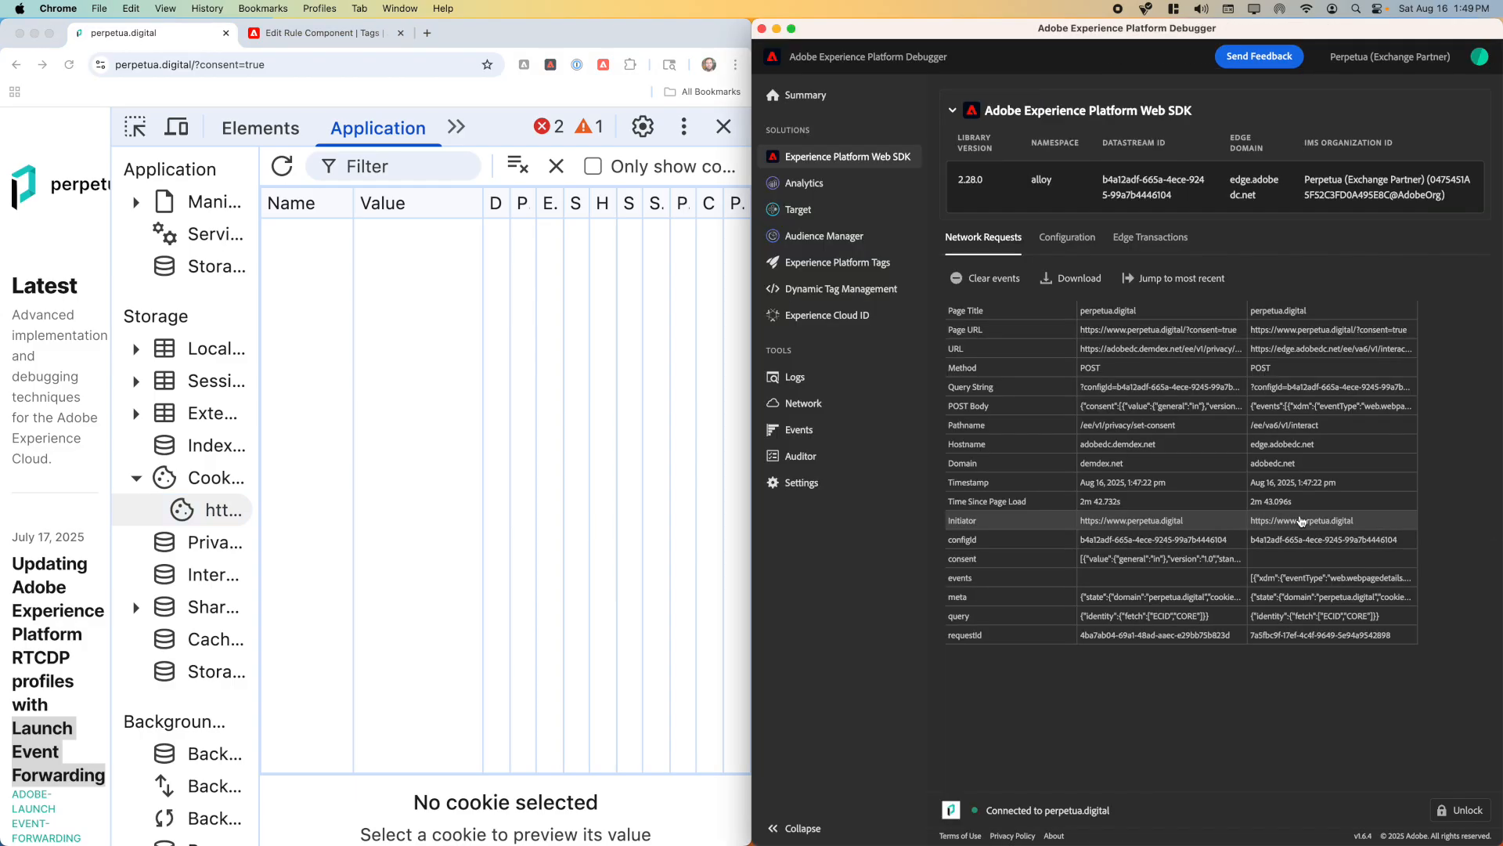
click(493, 357)
click(447, 136)
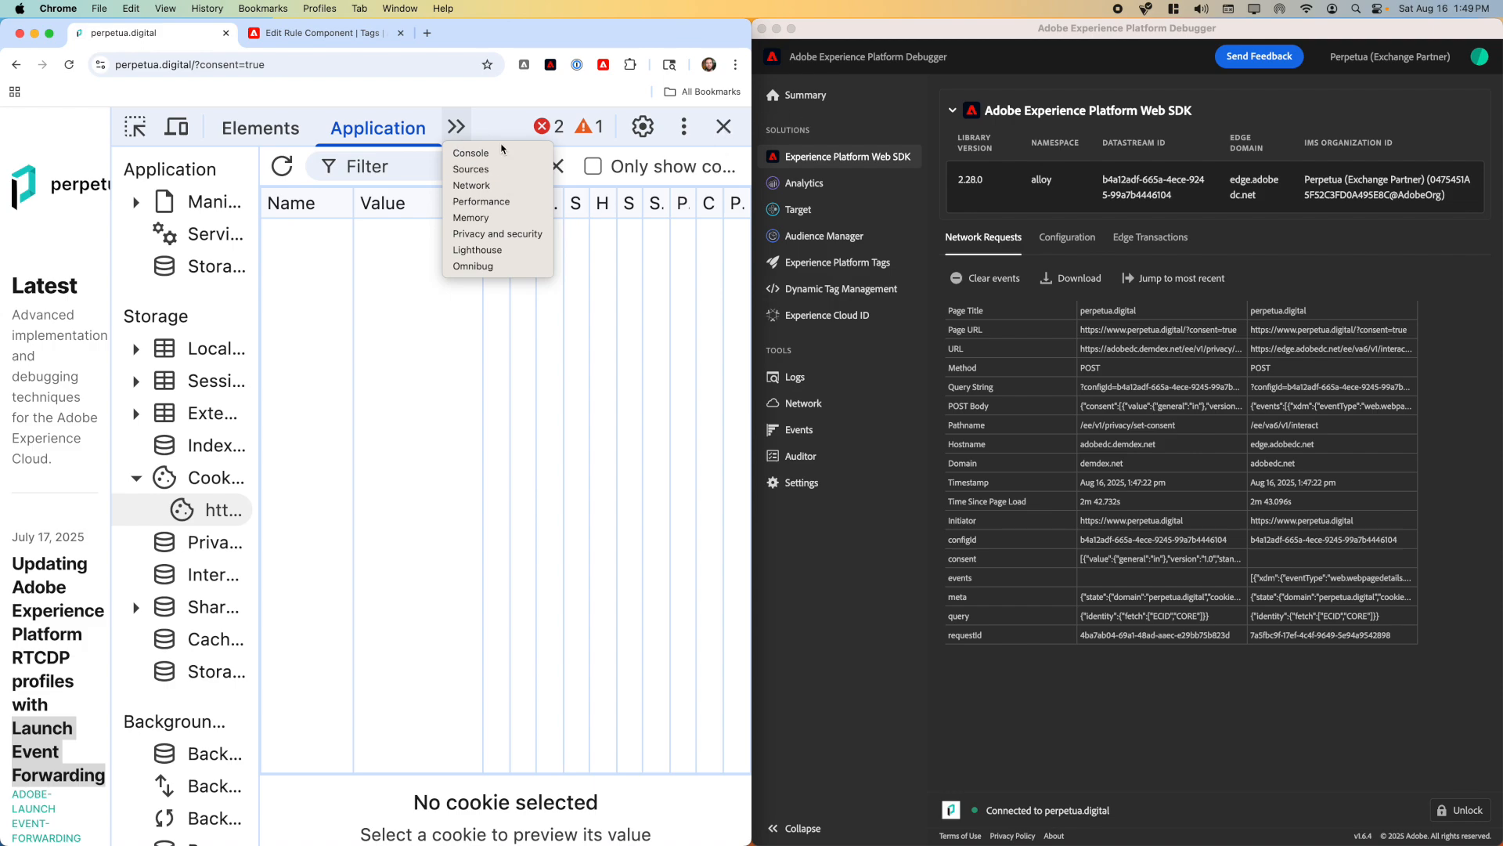
click(471, 153)
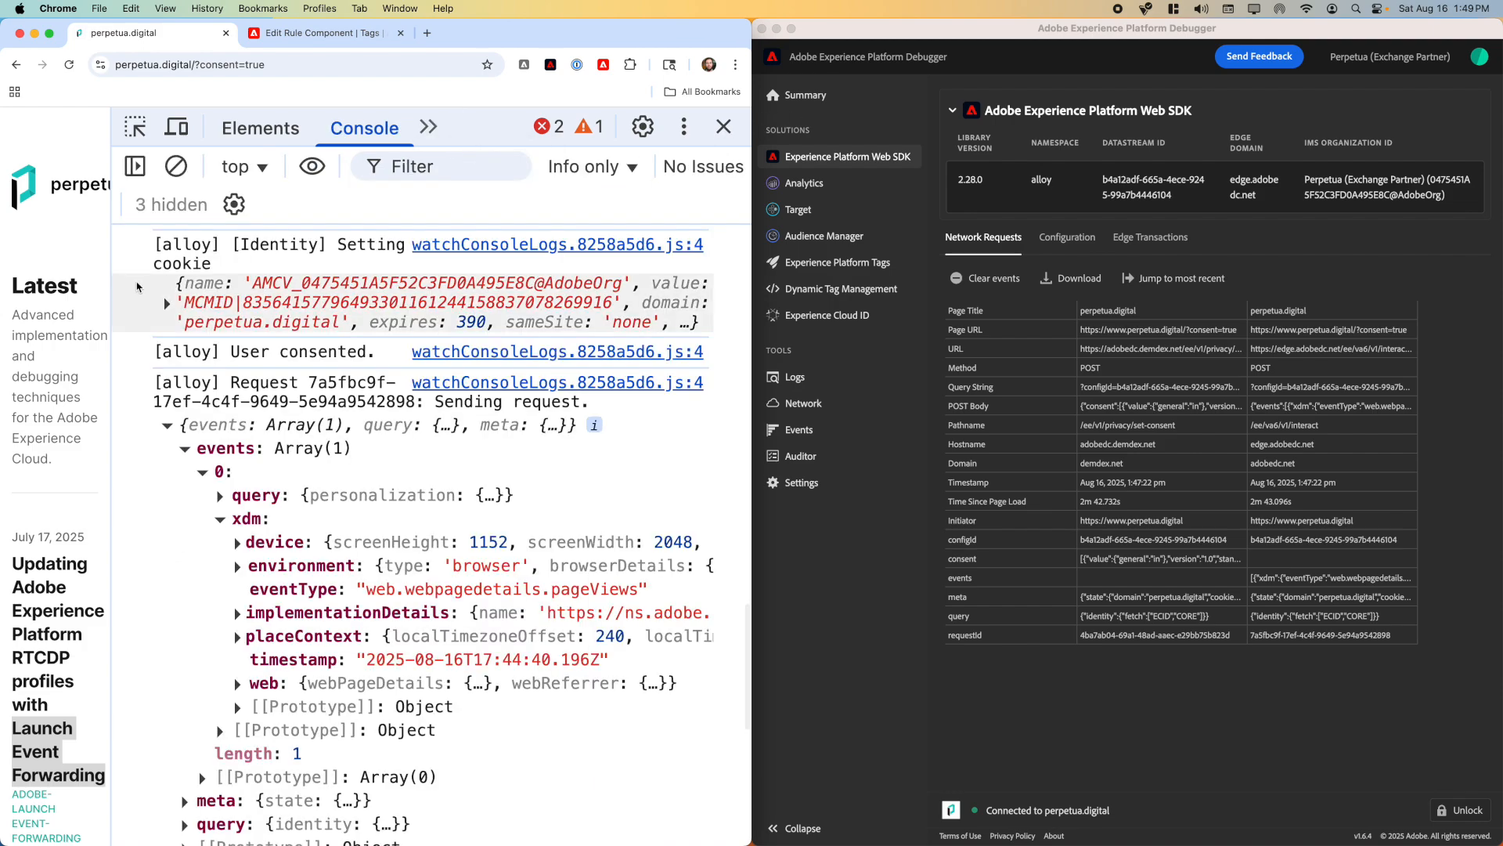
drag(113, 287, 271, 287)
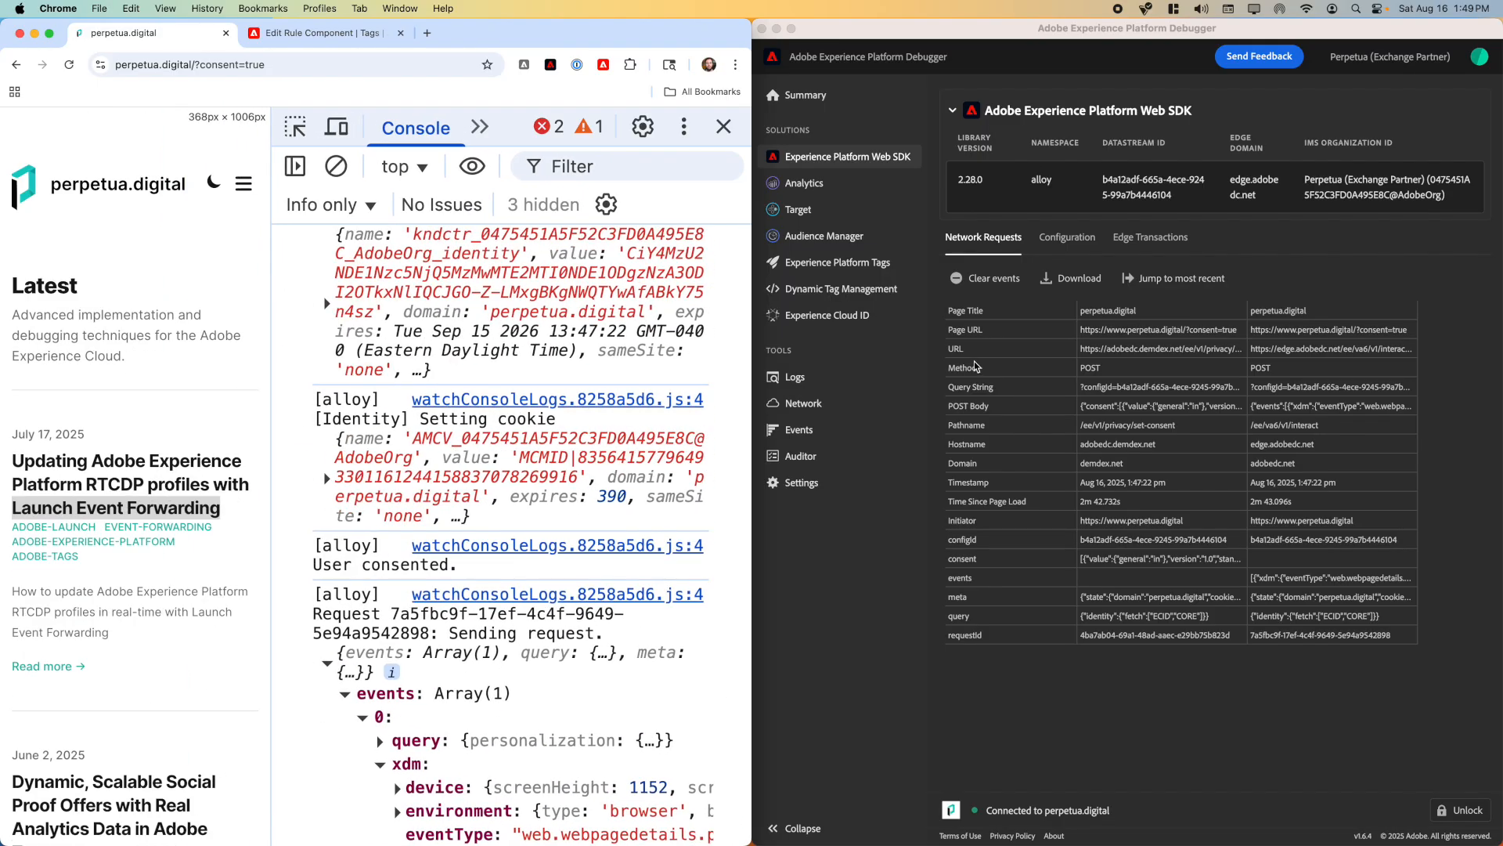
Clear the debugger's network events and the console log, and reload the perpetua.digital page.
click(996, 277)
click(996, 277)
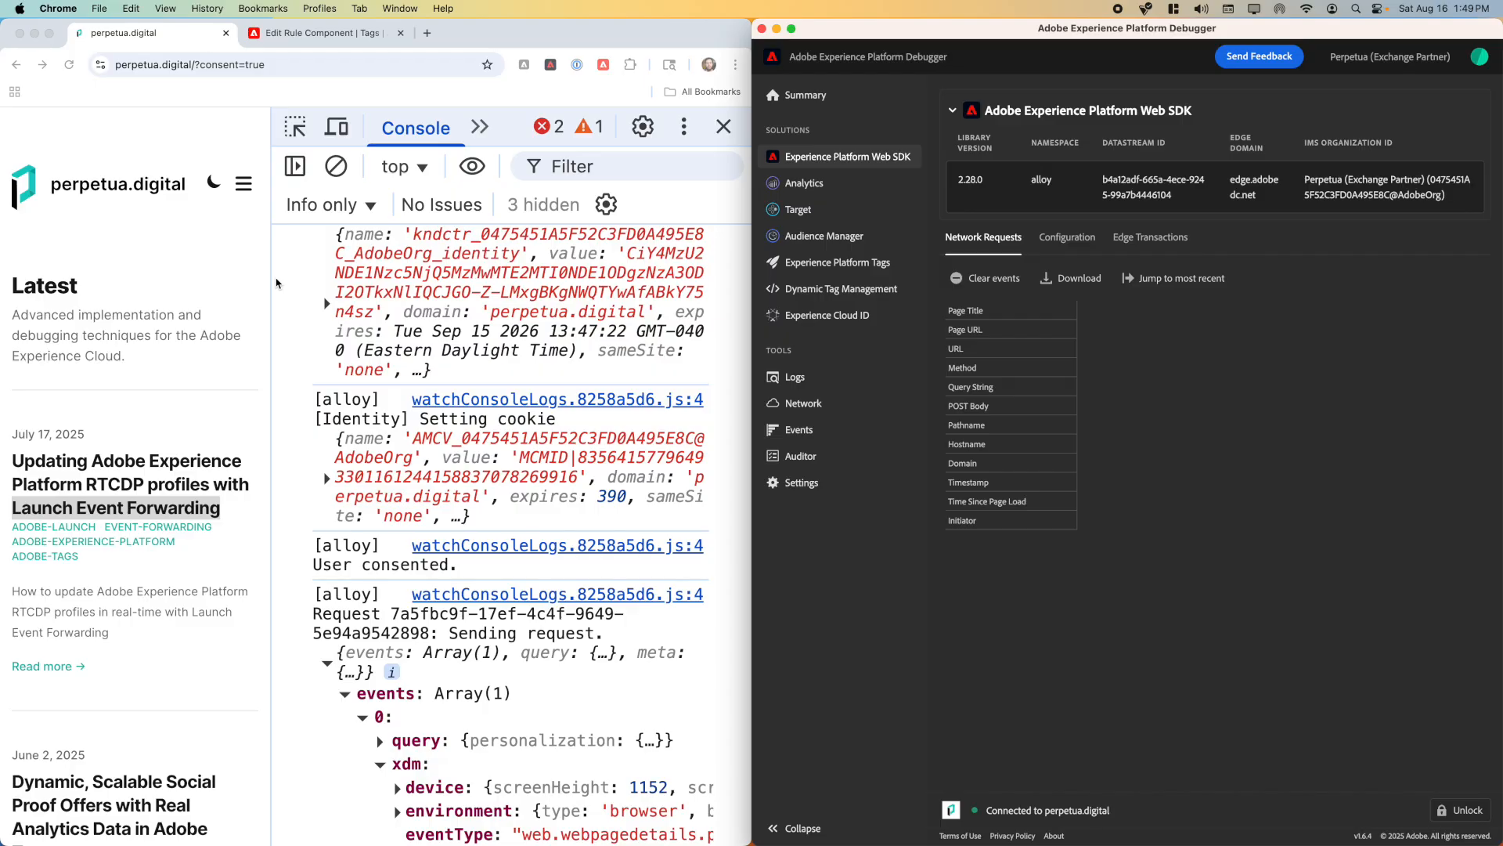
click(337, 166)
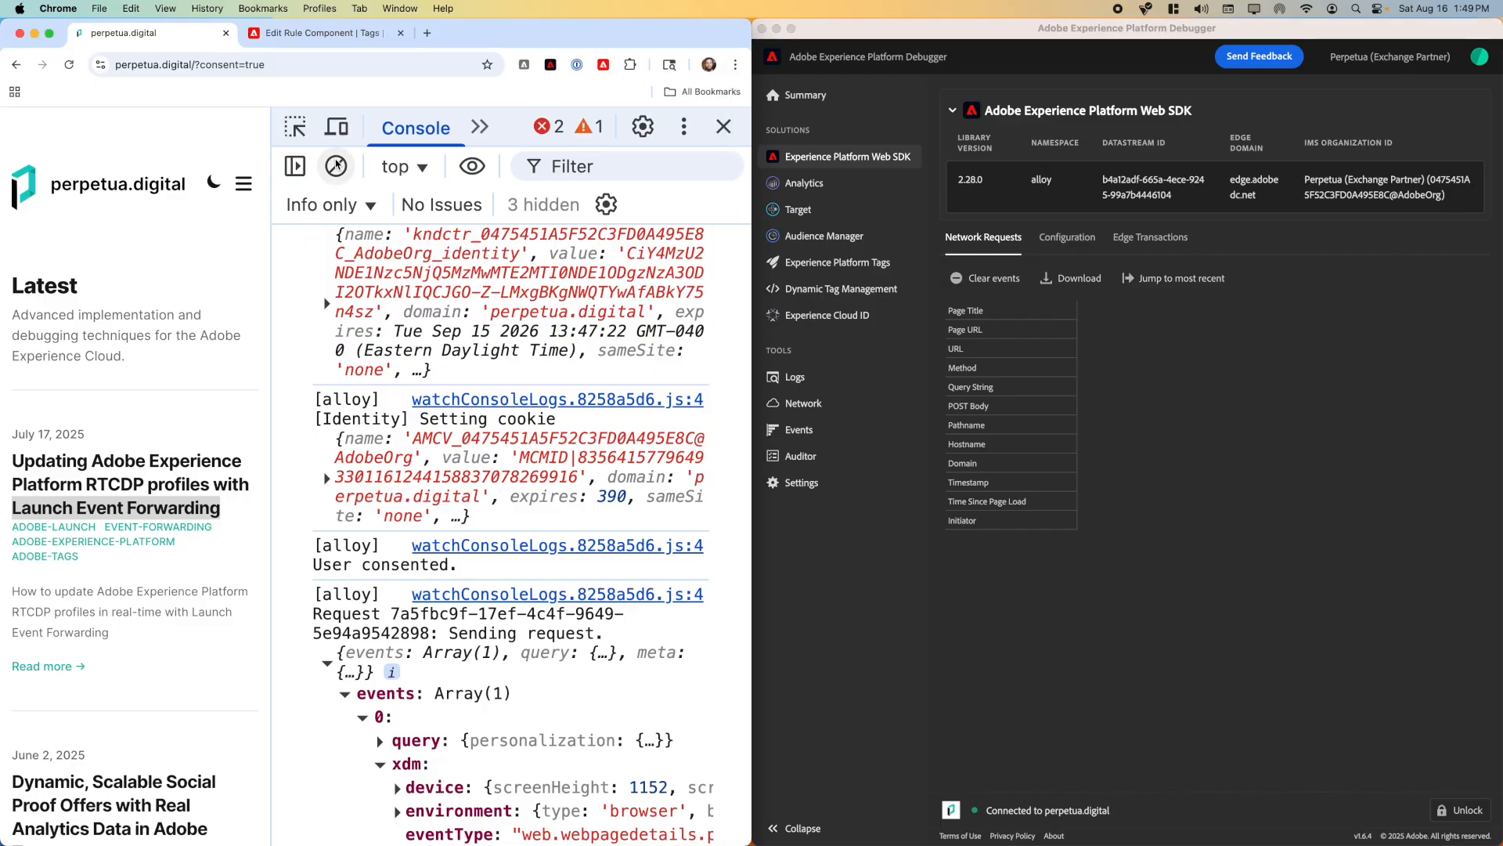
click(339, 167)
click(228, 302)
key(super+r)
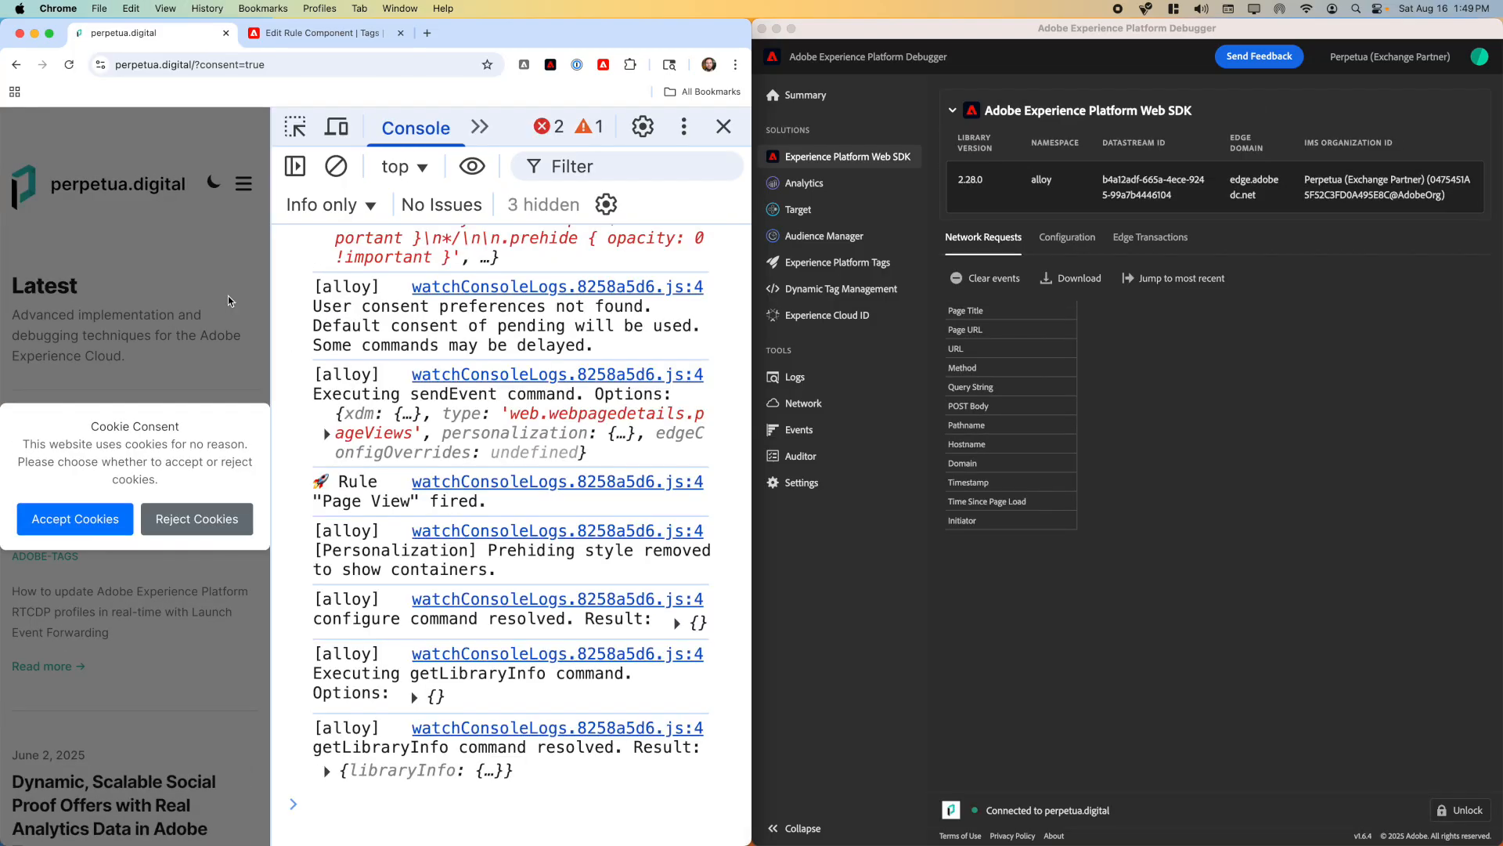
Examine the console entries logged on page load, highlighting the alloy message about user consent preferences.
scroll(415, 397, up, 5)
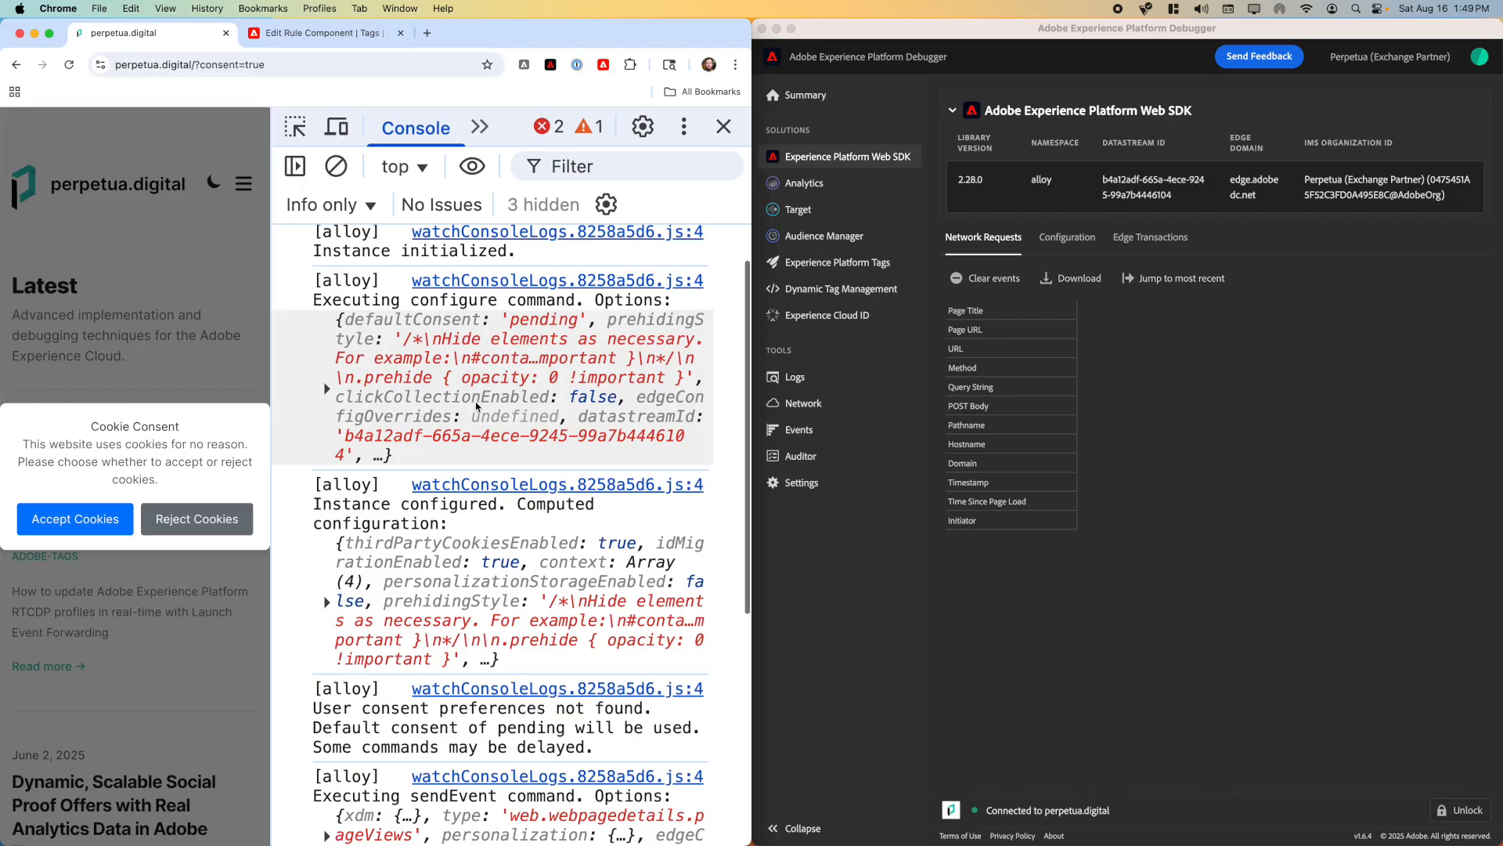
scroll(476, 405, down, 5)
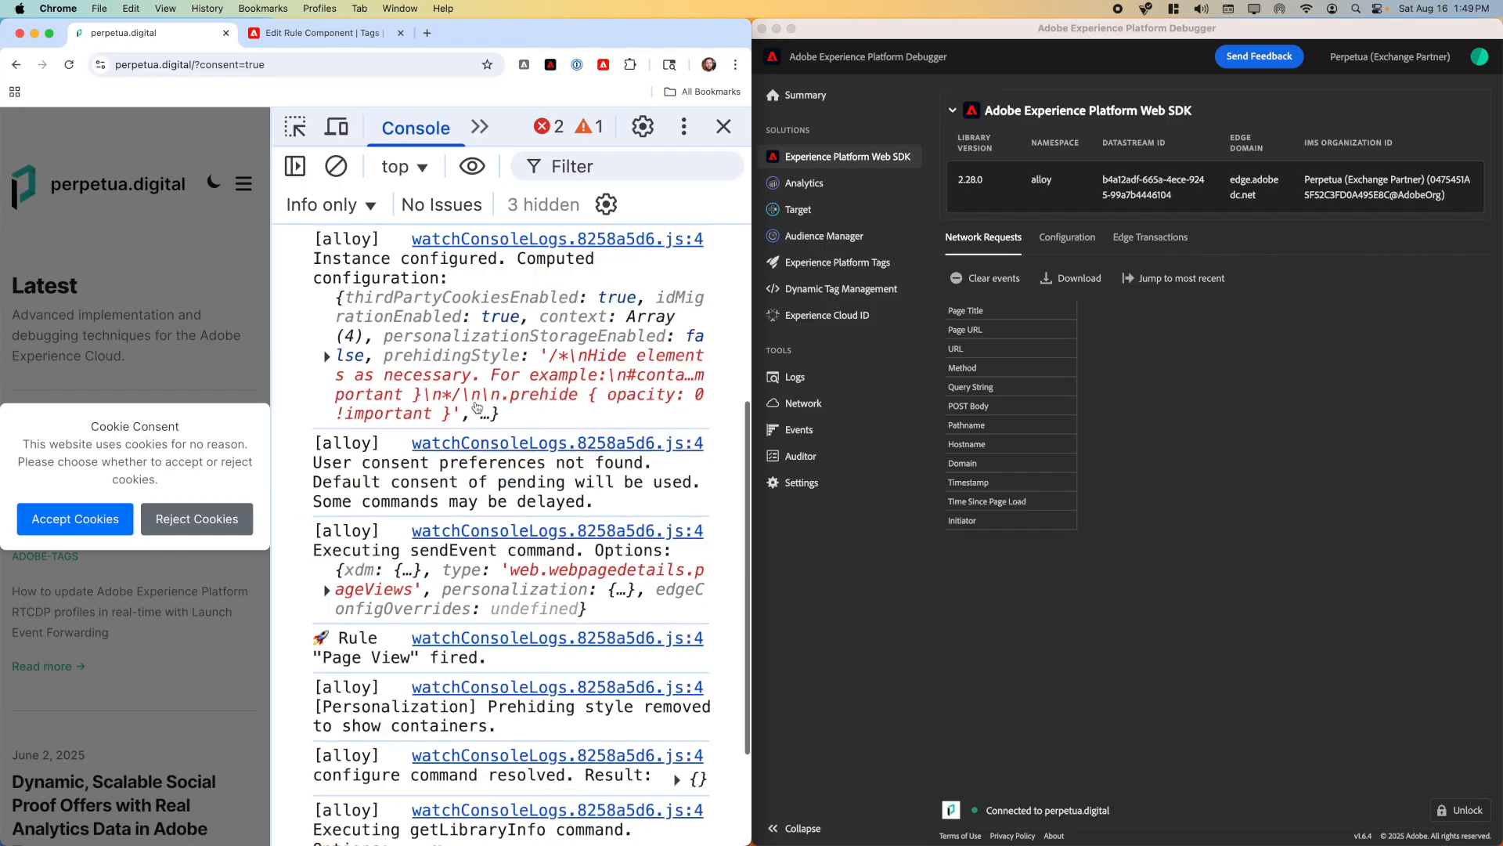
drag(586, 395, 316, 354)
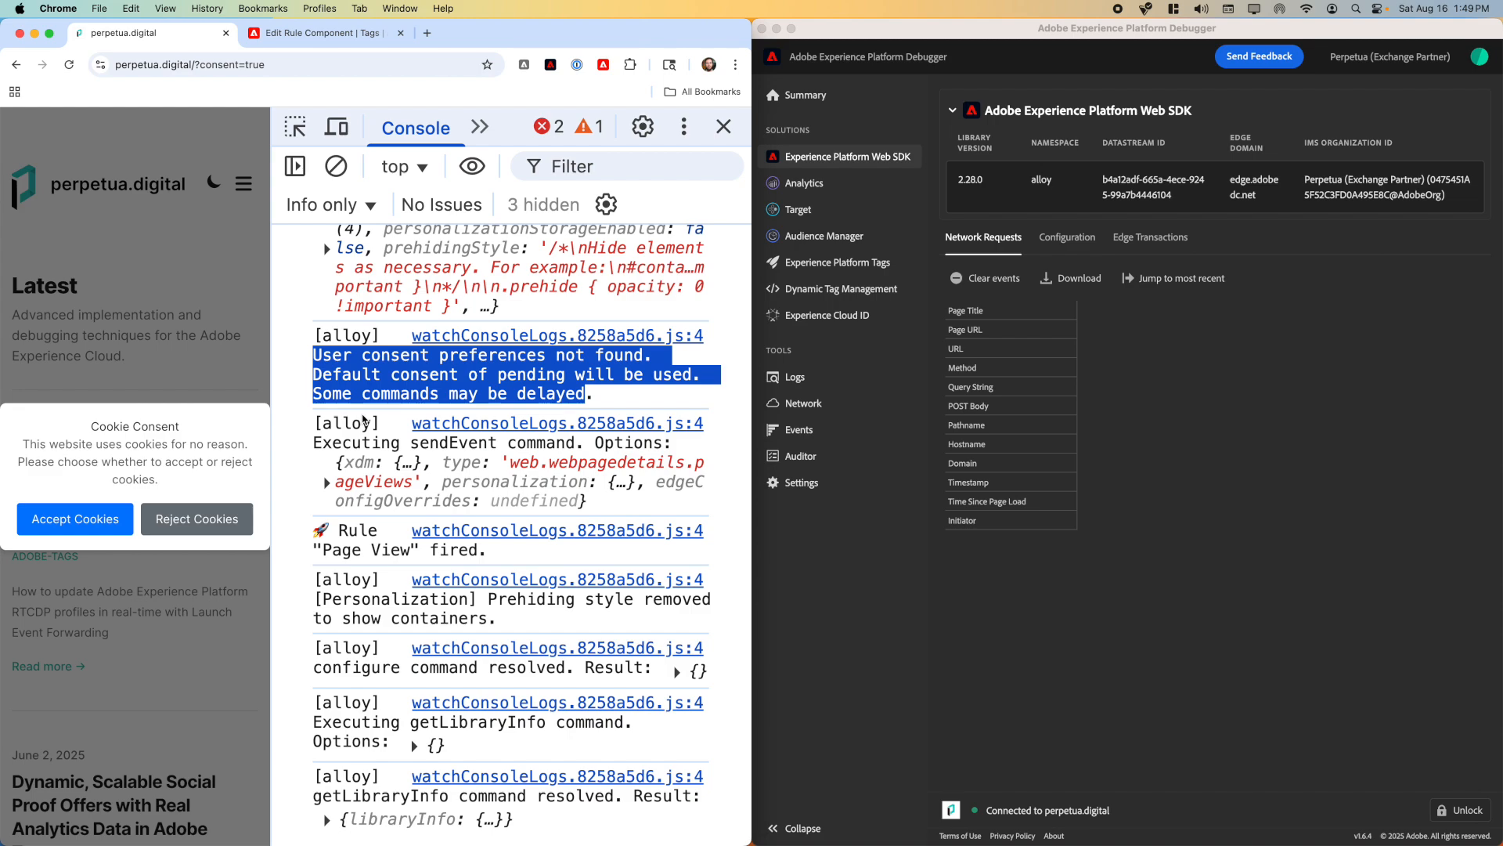
click(622, 391)
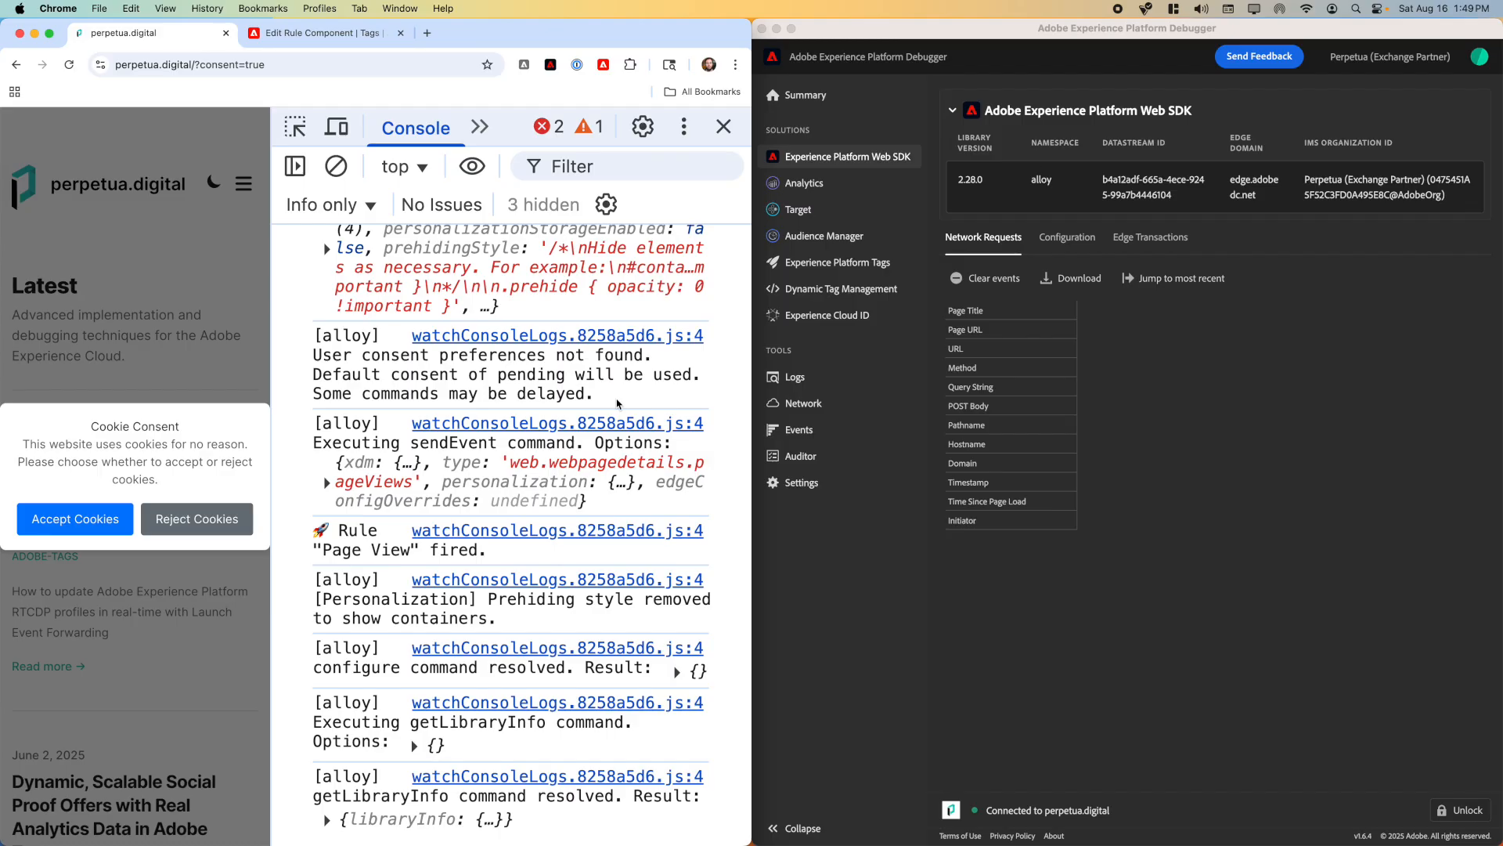
Reject the cookies in the consent banner and expand the set-consent request's consent parameter in the debugger down to the general value.
click(197, 520)
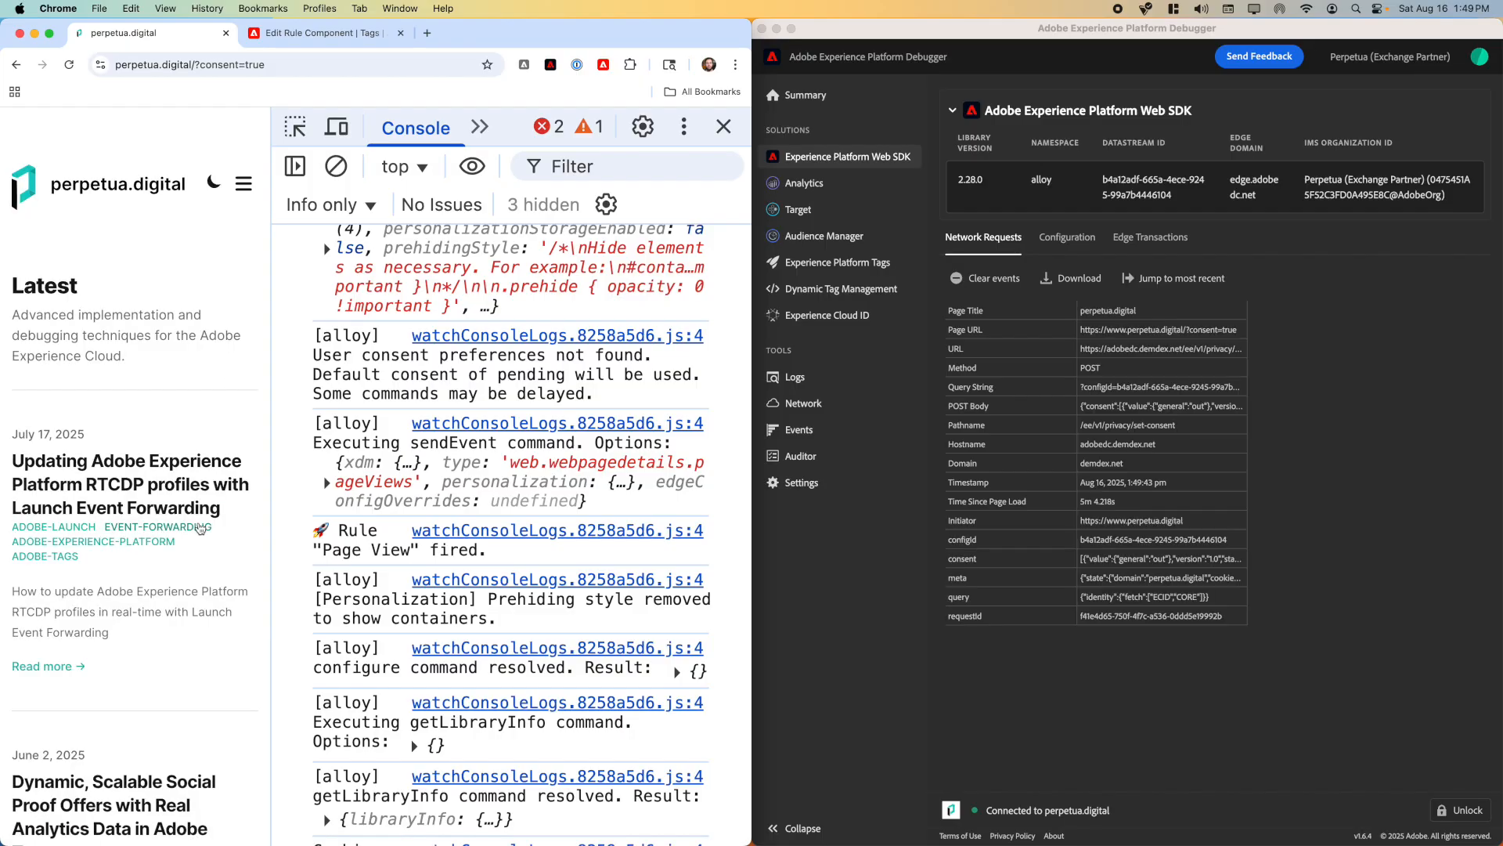
click(1180, 567)
click(1174, 567)
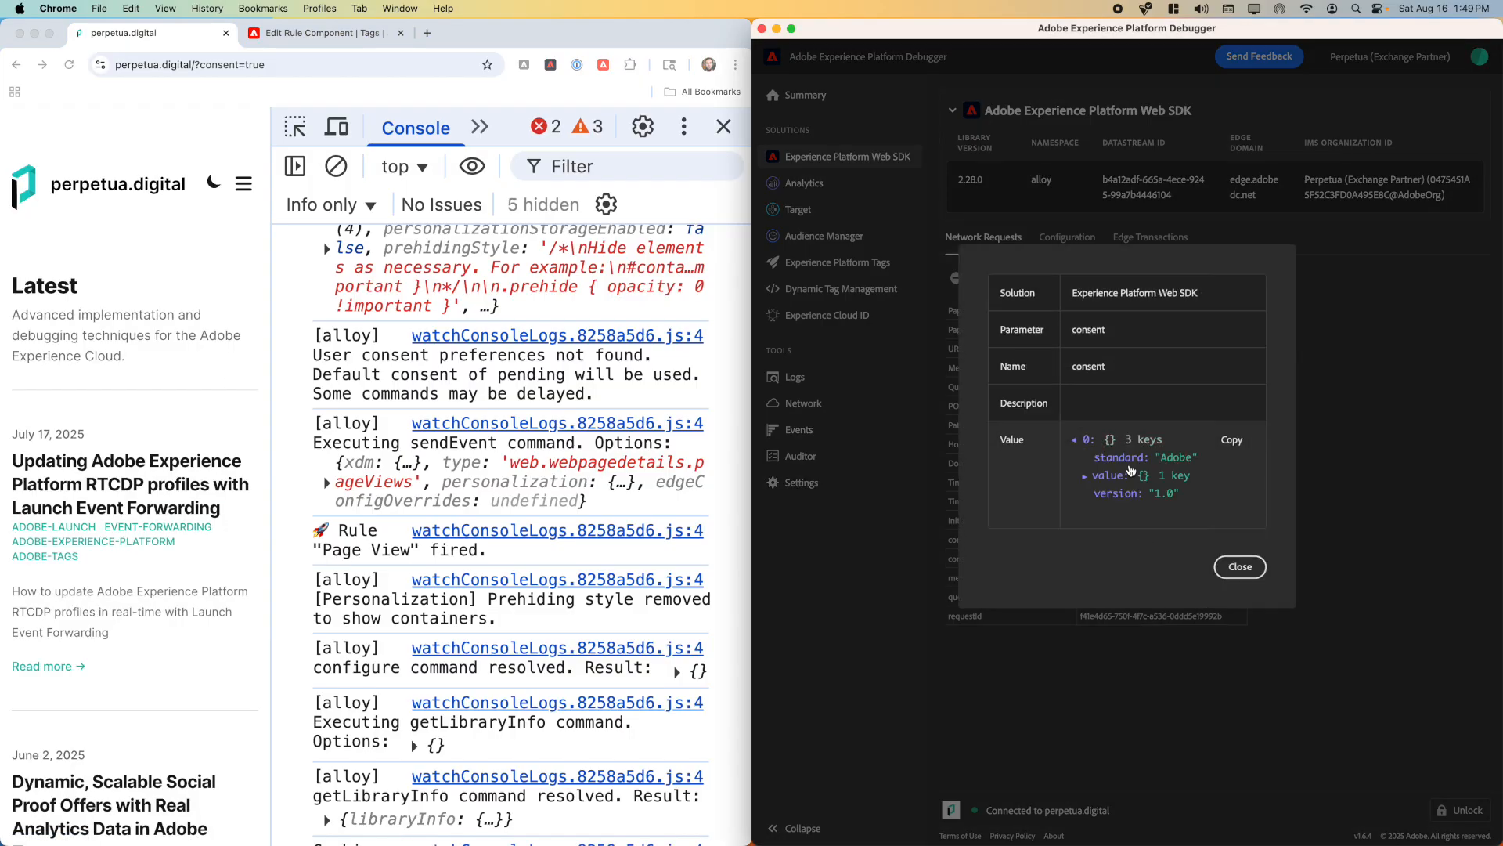
click(1133, 478)
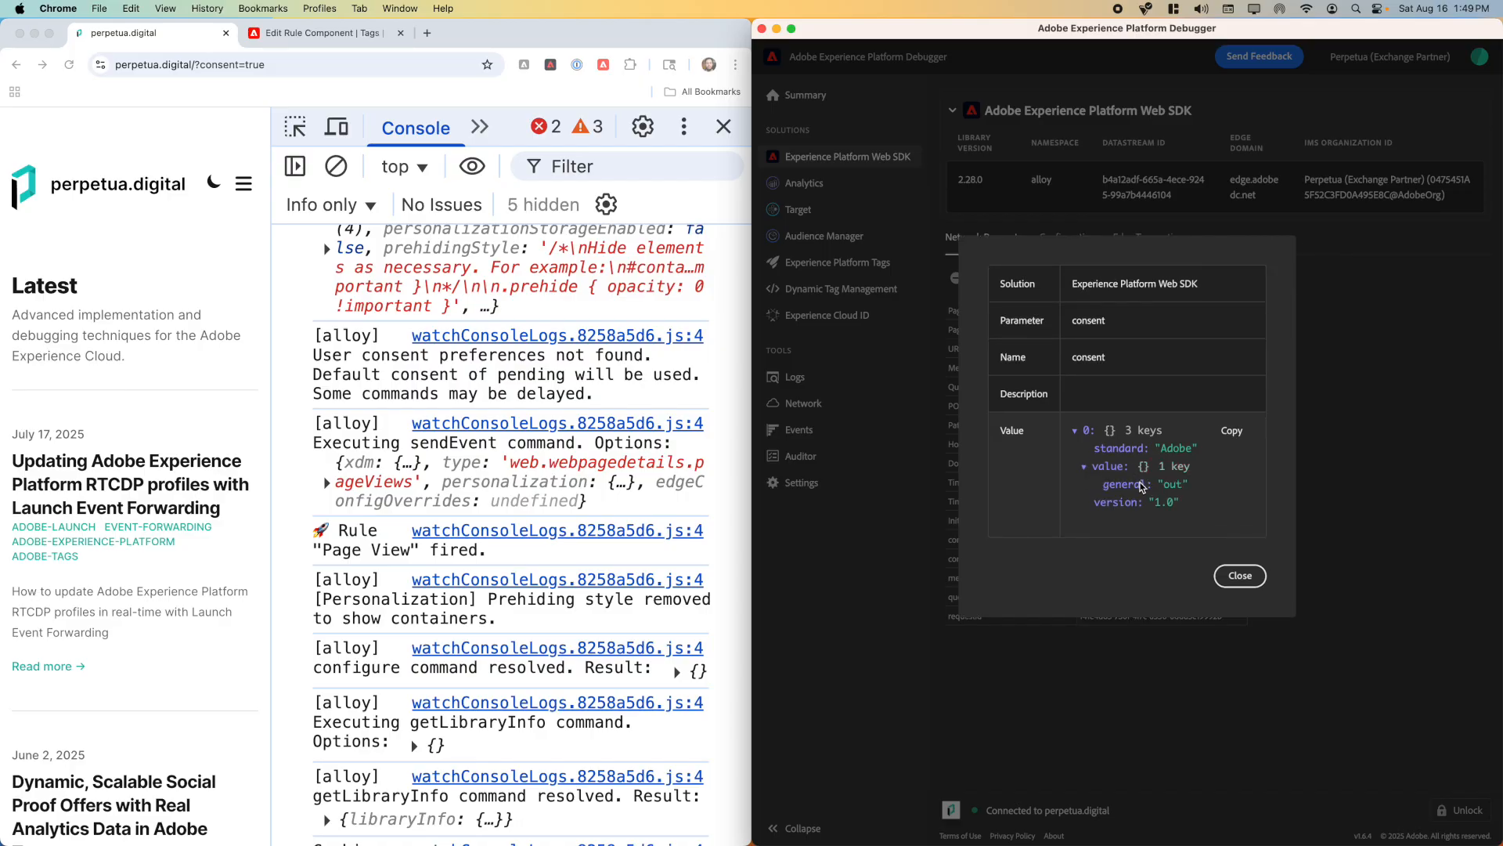
Examine the console entries logged after the rejection, from the setConsent command and its response to the cookies set and the resolved sendEvent command.
scroll(480, 557, down, 15)
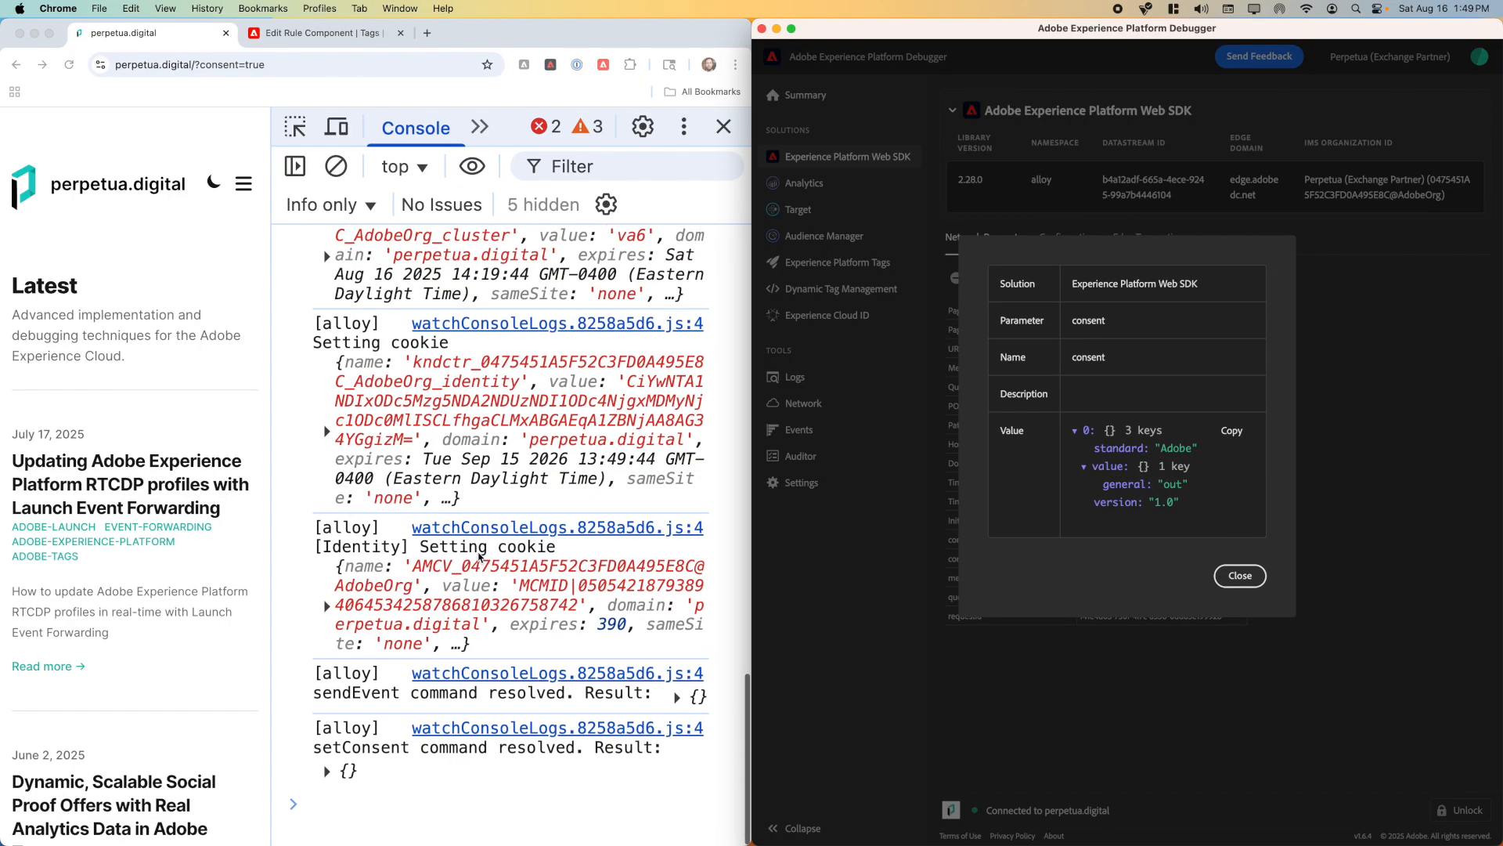
scroll(480, 557, up, 3)
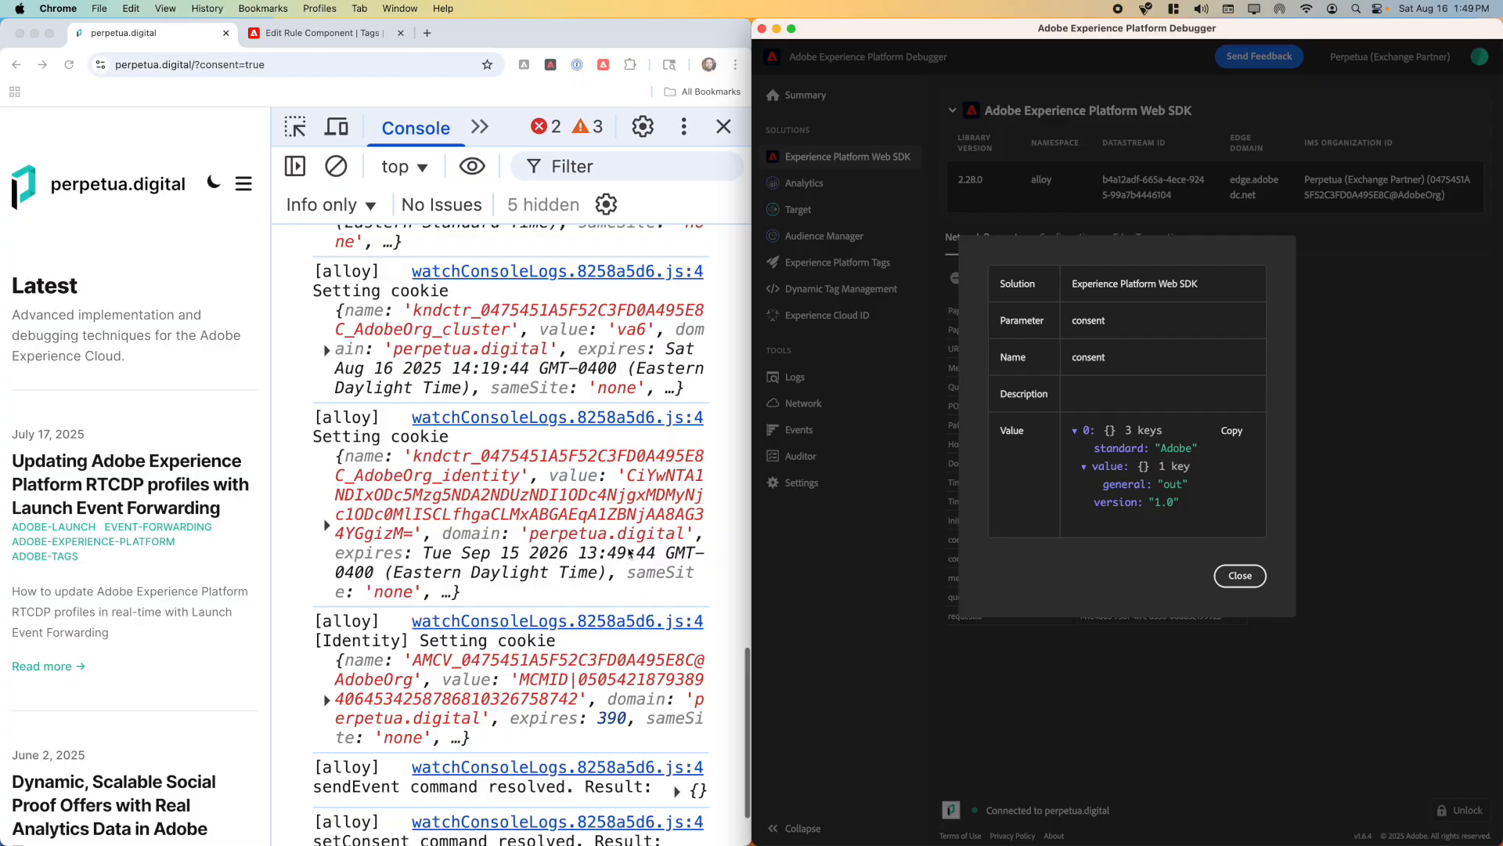
scroll(600, 551, up, 10)
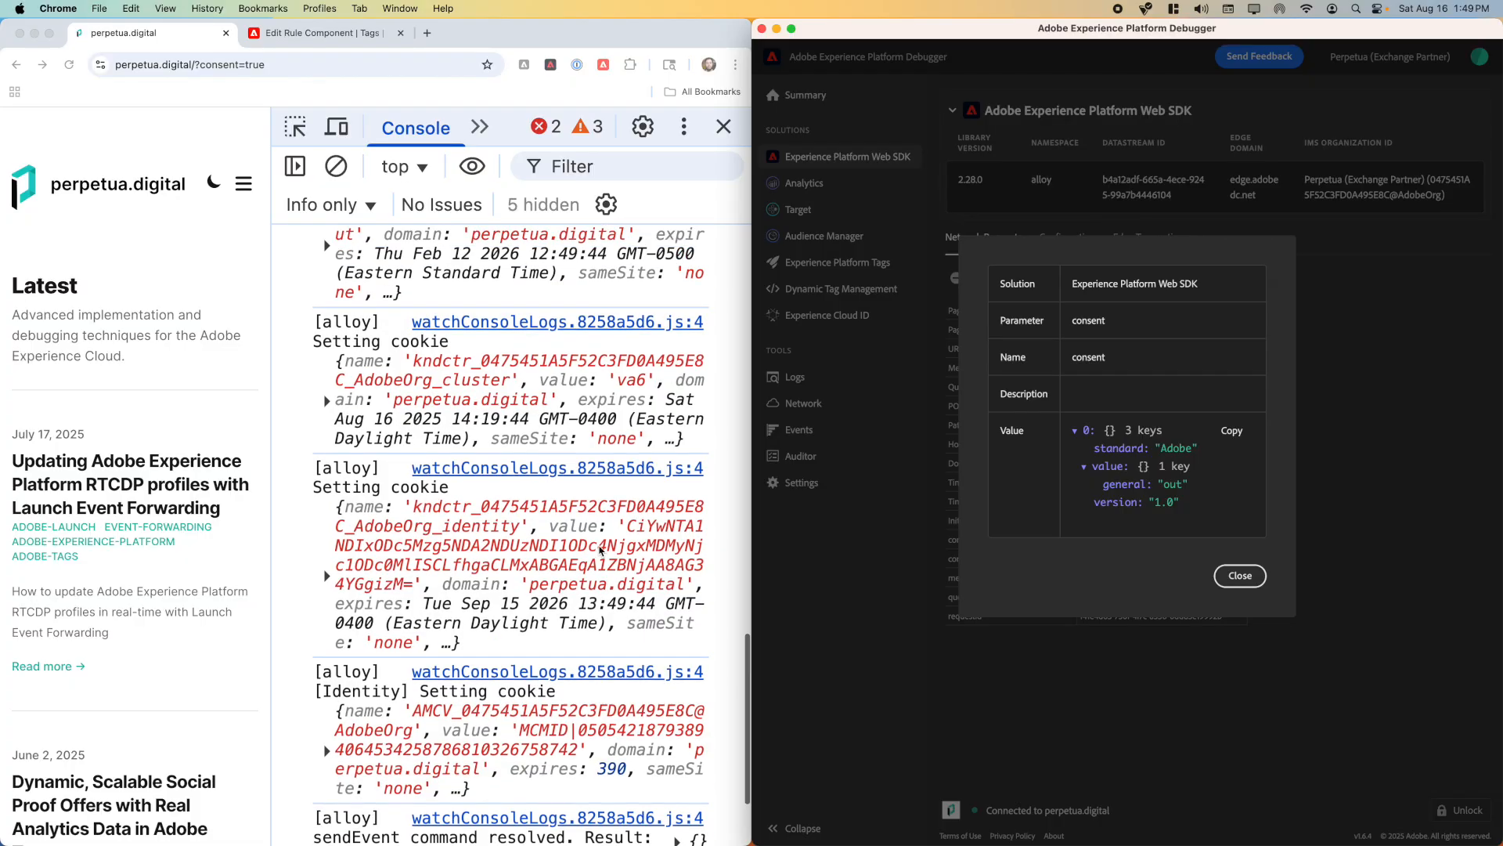
scroll(600, 552, up, 5)
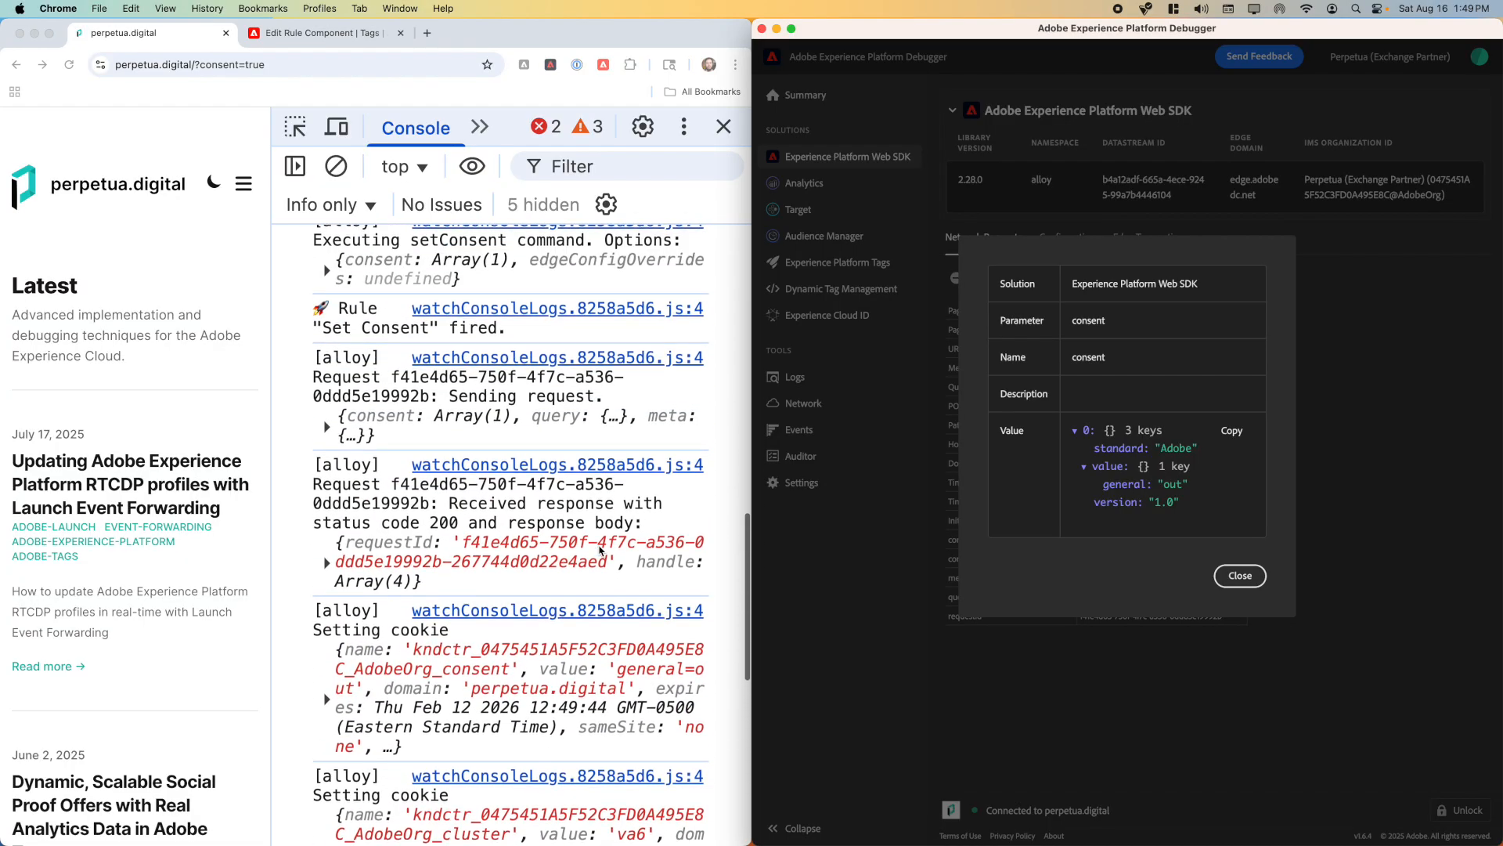
click(475, 450)
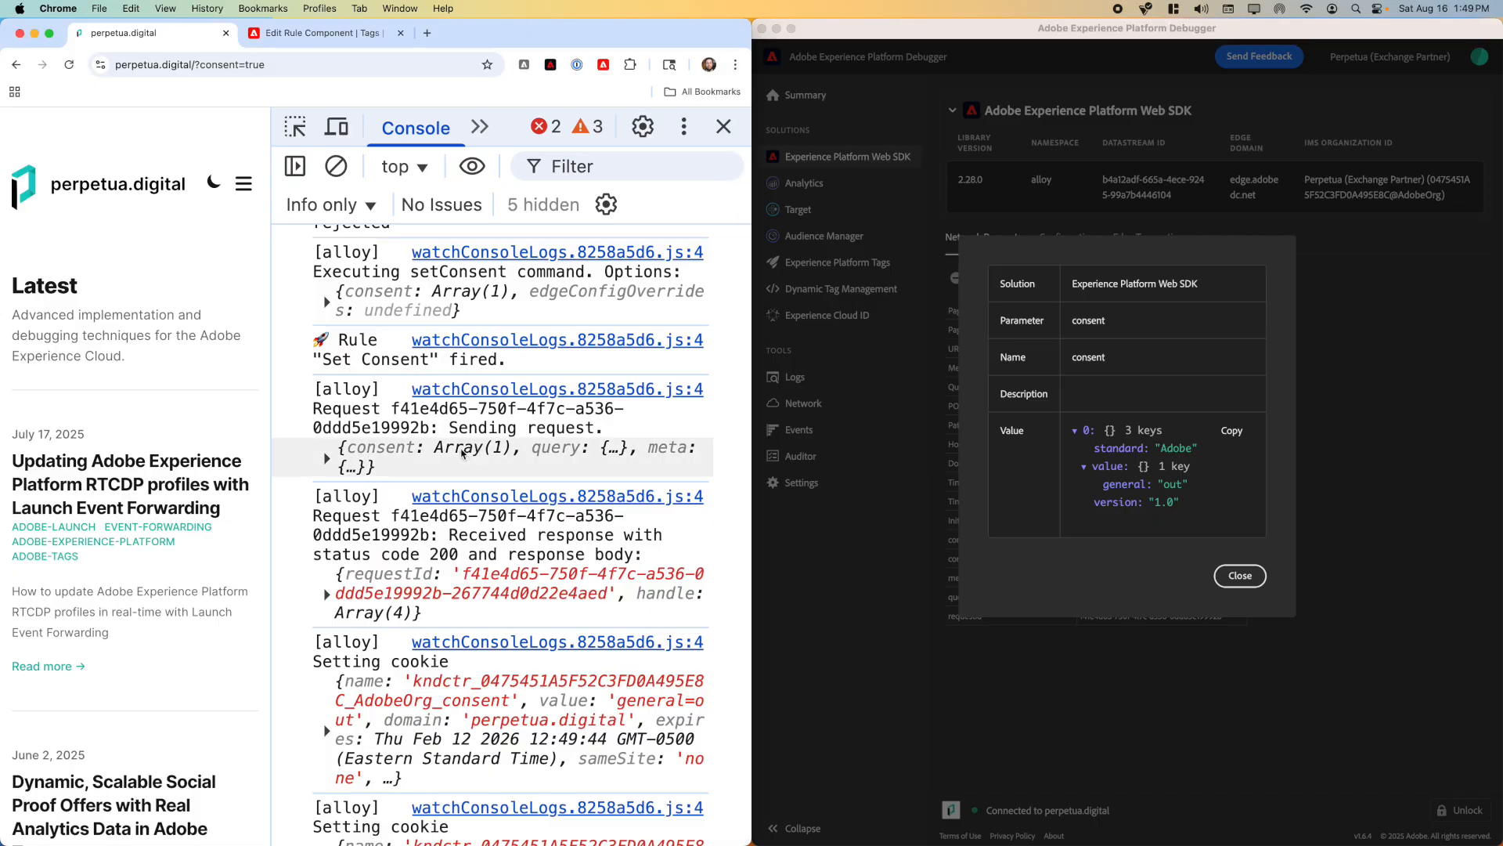
scroll(454, 538, down, 13)
scroll(454, 538, down, 5)
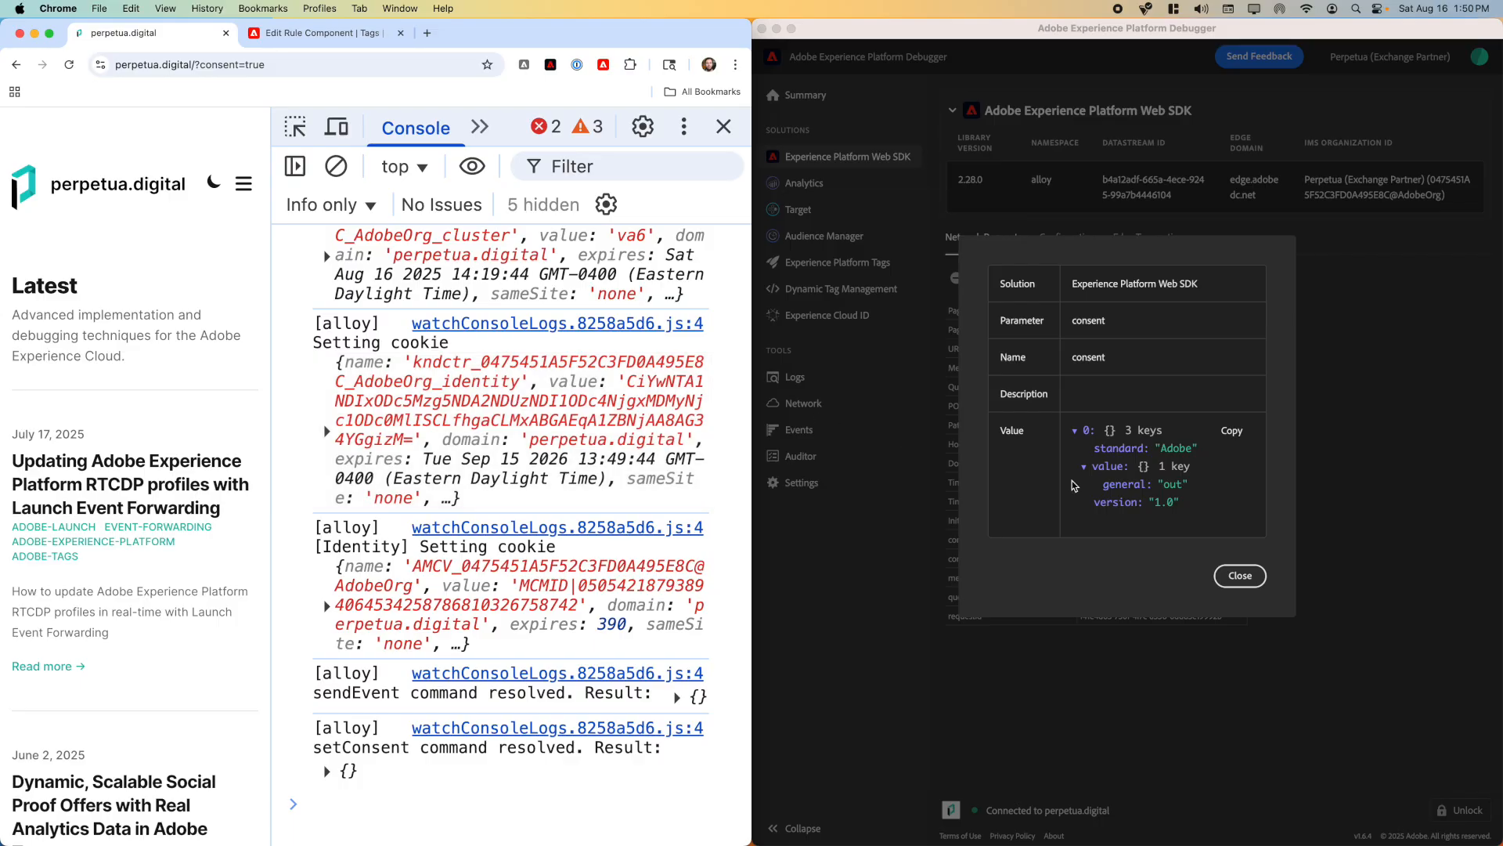
Close the consent details in the debugger and inspect the value of the site's cookie consent entry among its stored cookies.
click(1248, 581)
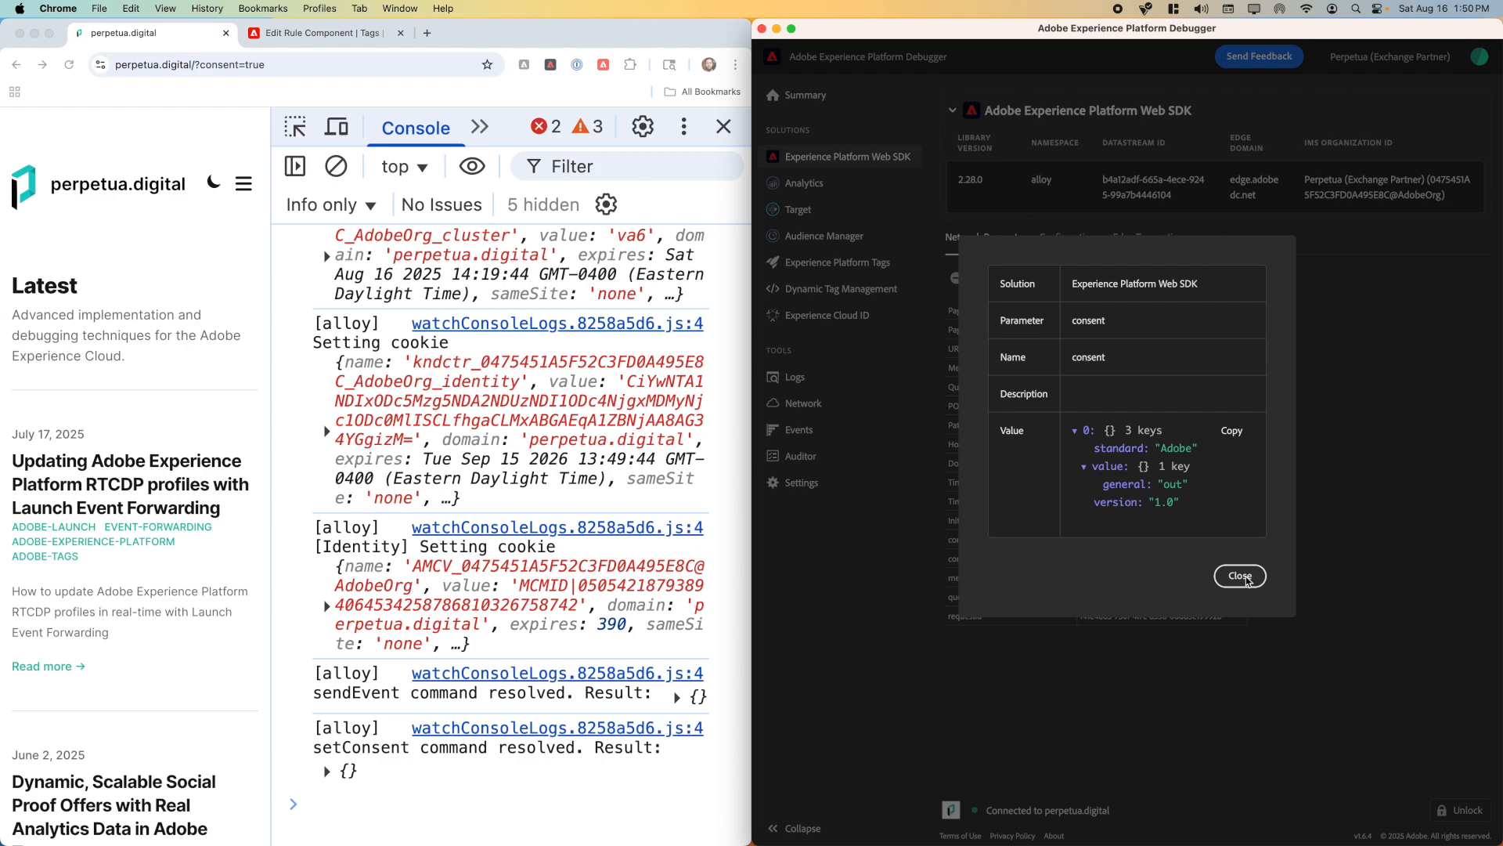
click(1245, 579)
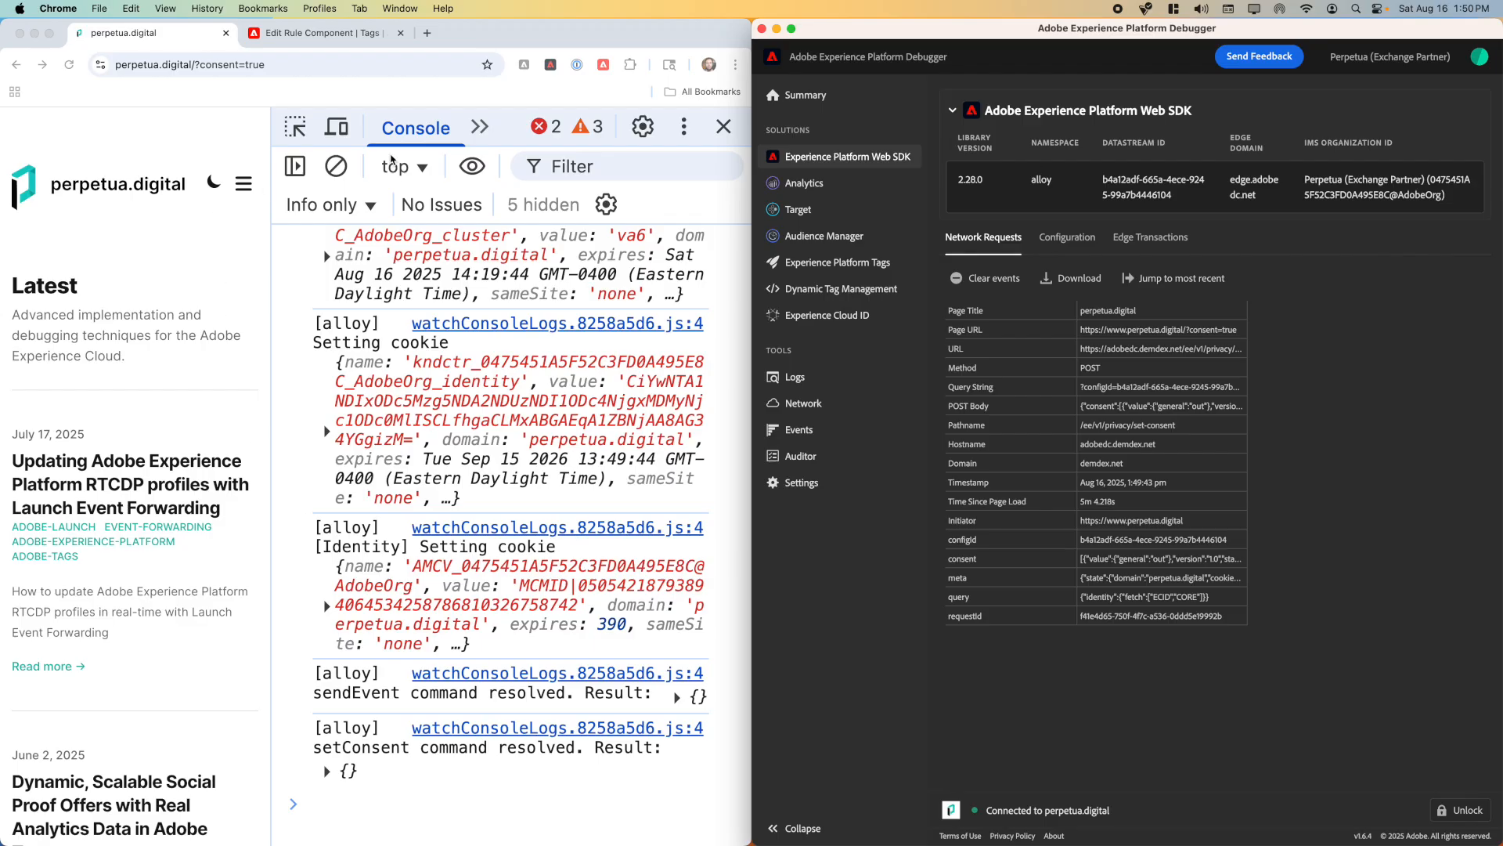
click(477, 127)
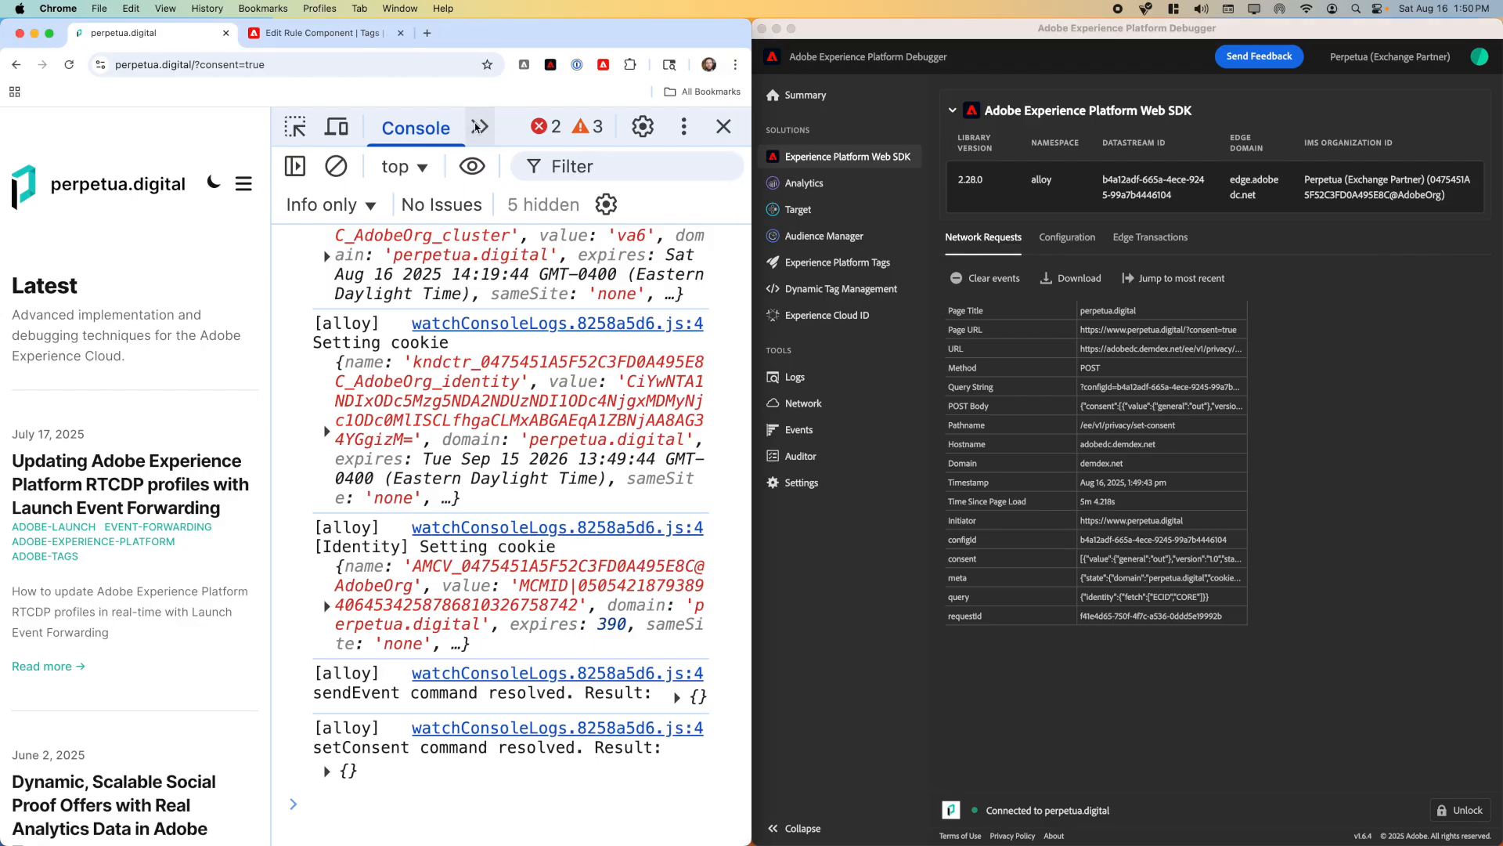
click(477, 127)
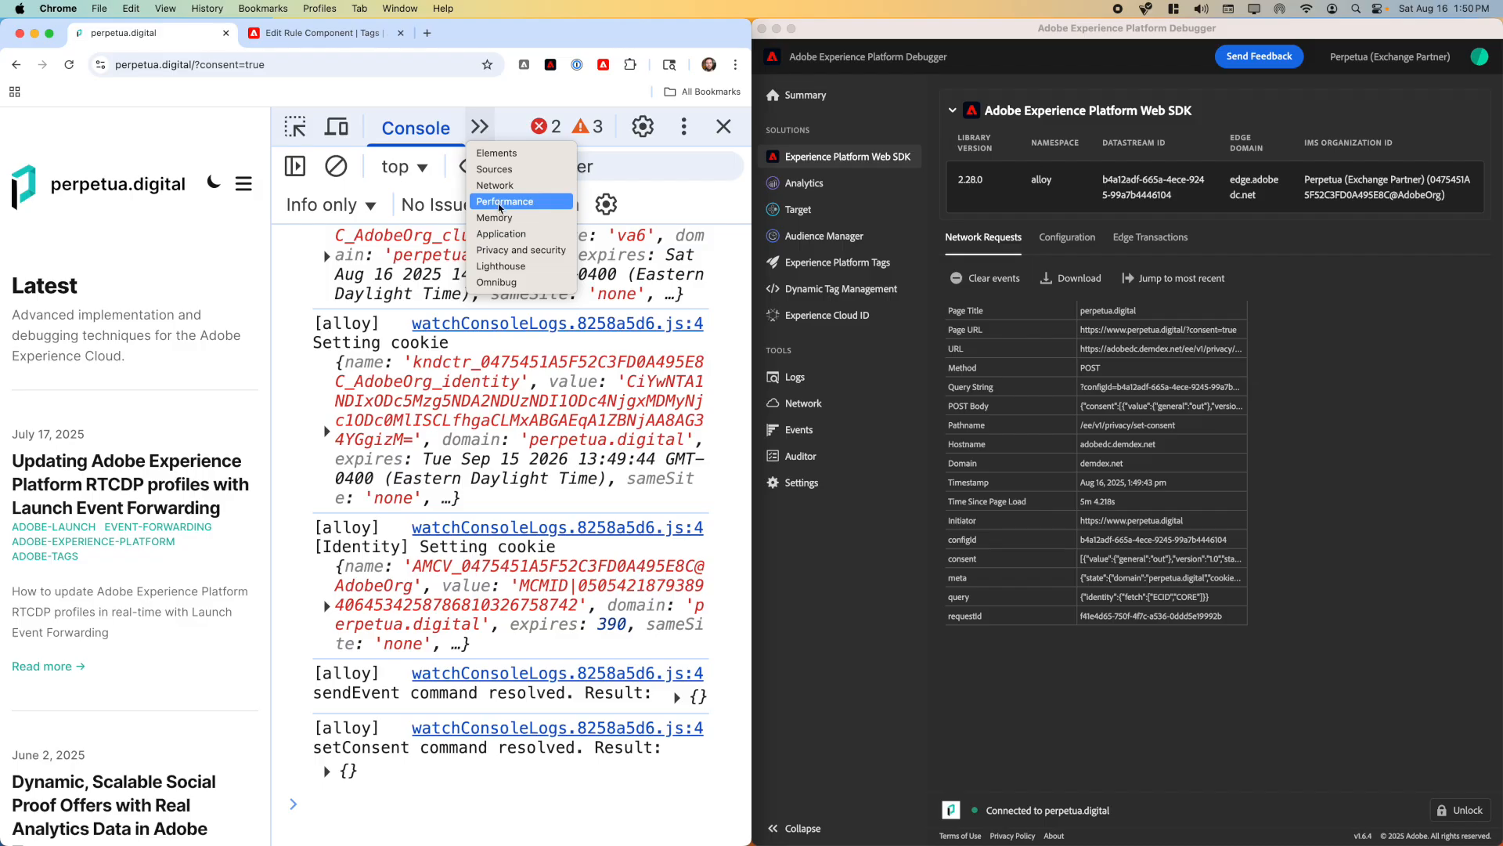
click(503, 233)
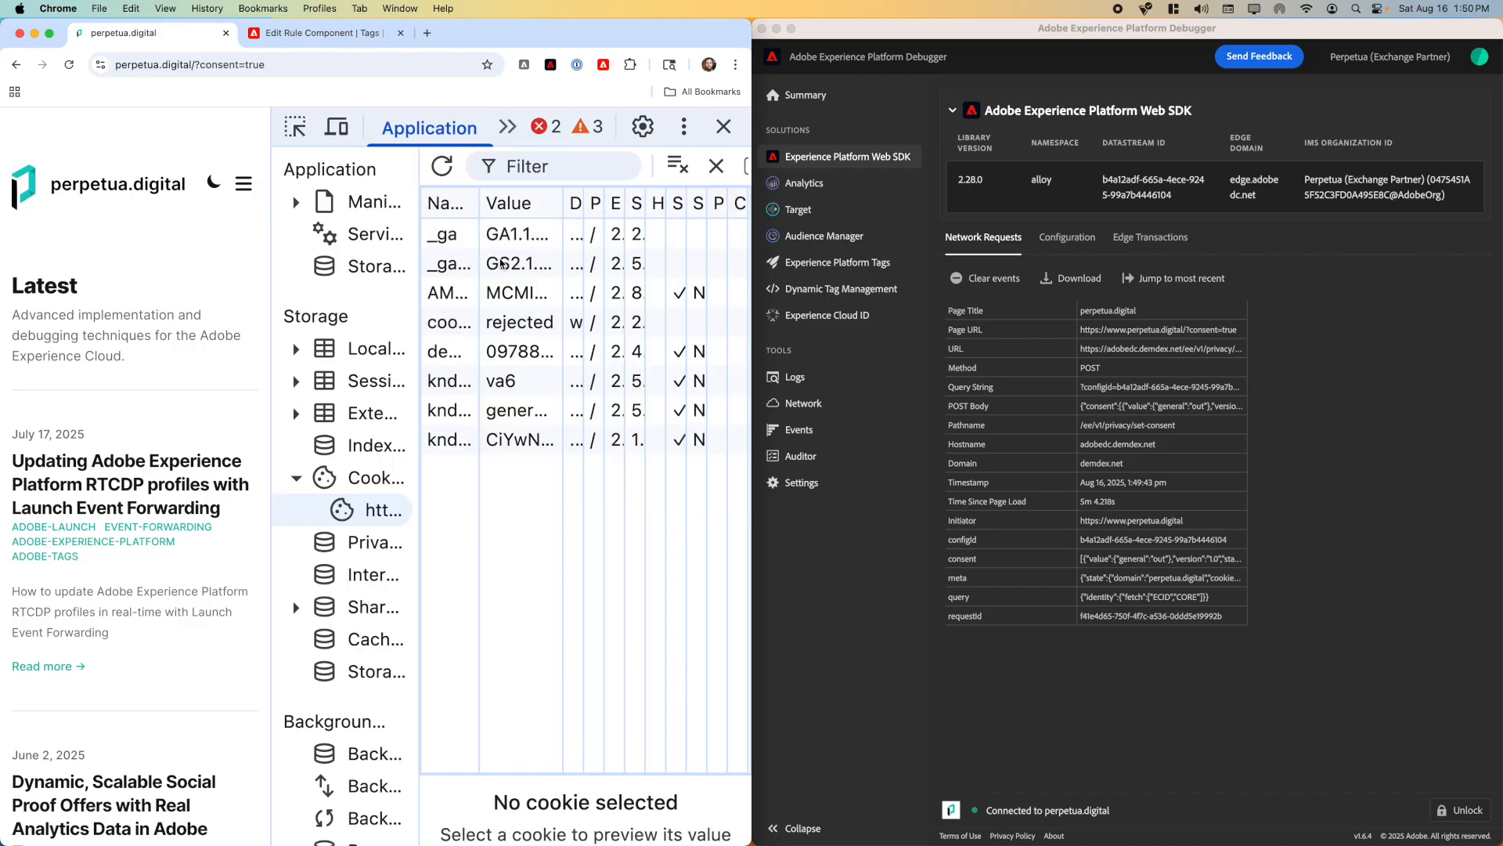
click(454, 332)
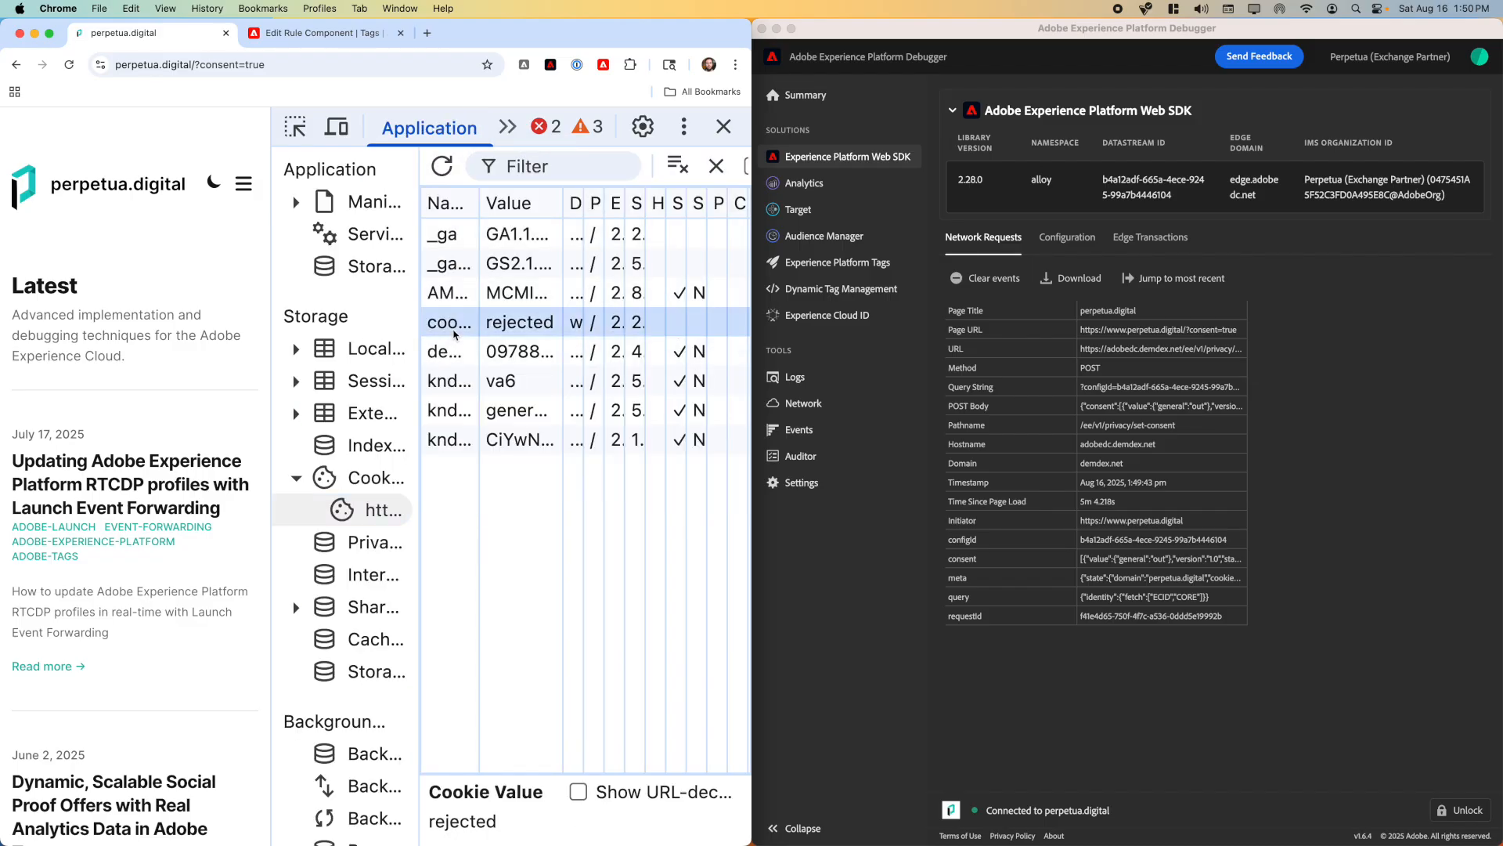
Delete the site's cookieConsent cookie and reload the page to bring back the consent banner.
double_click(454, 332)
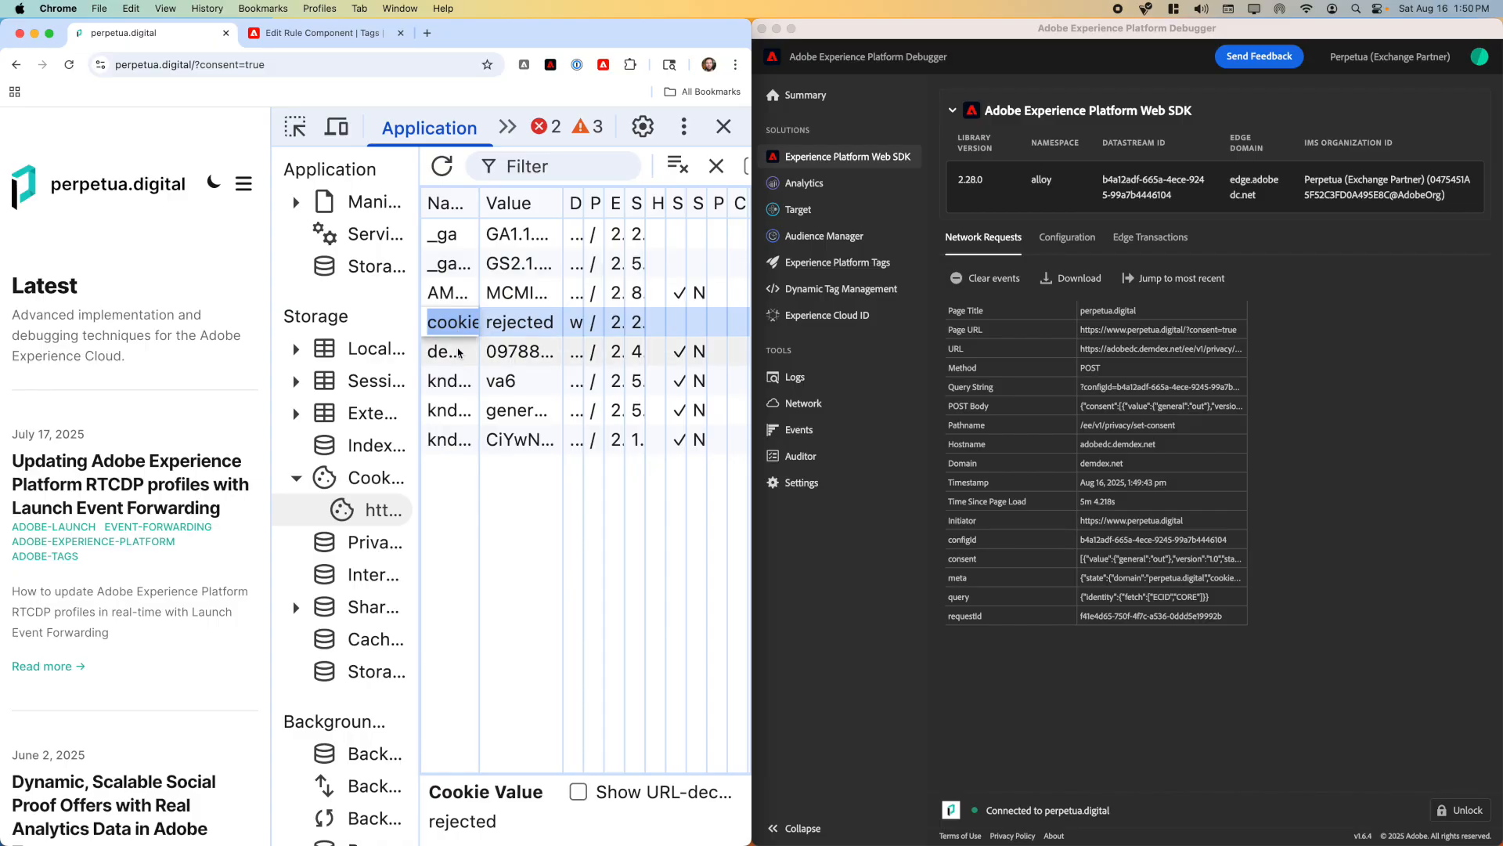
key(Escape)
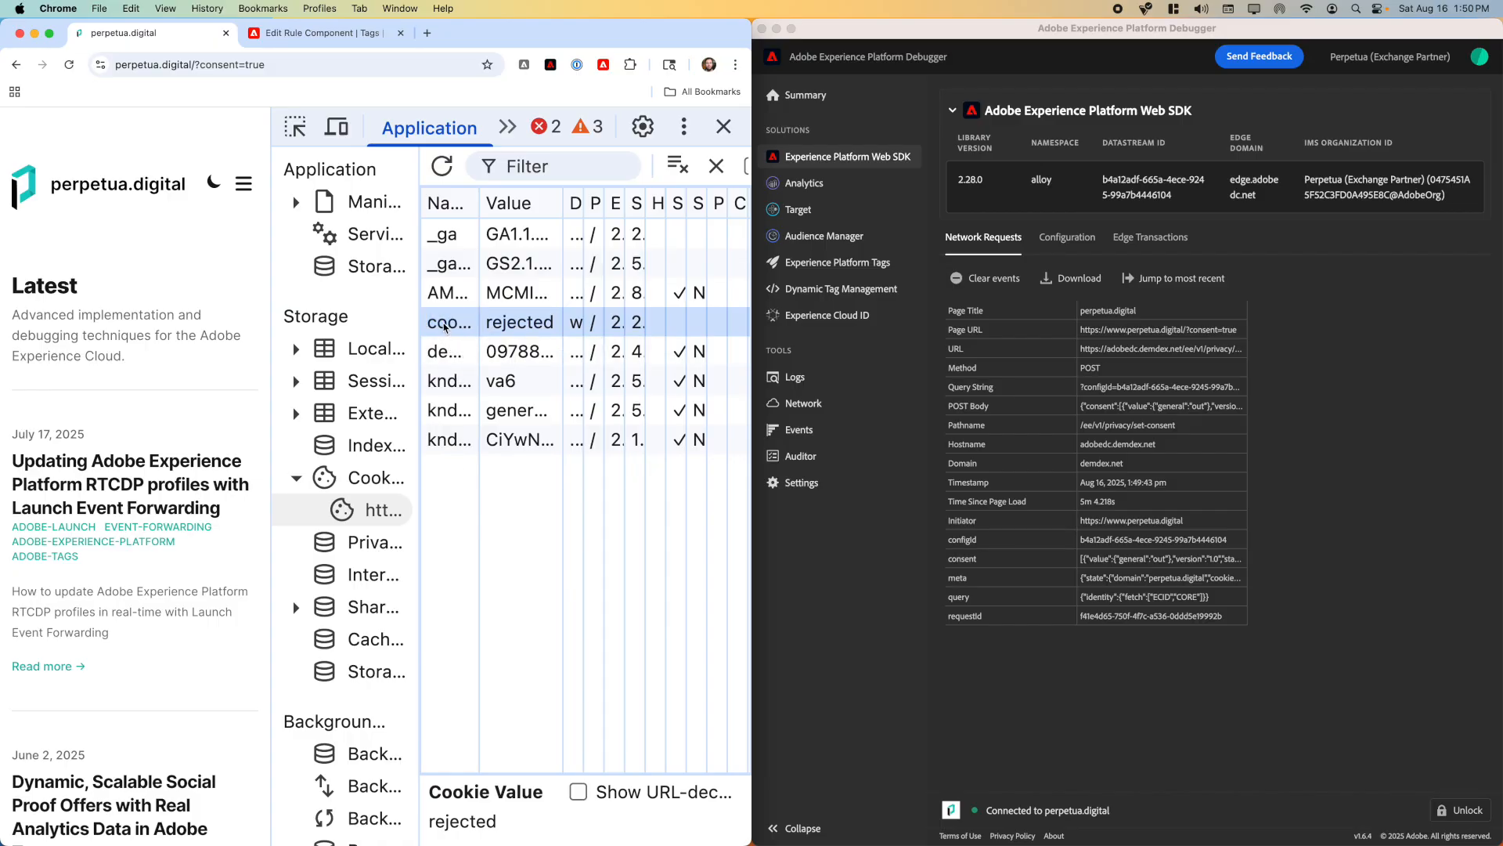
key(Delete)
key(super+r)
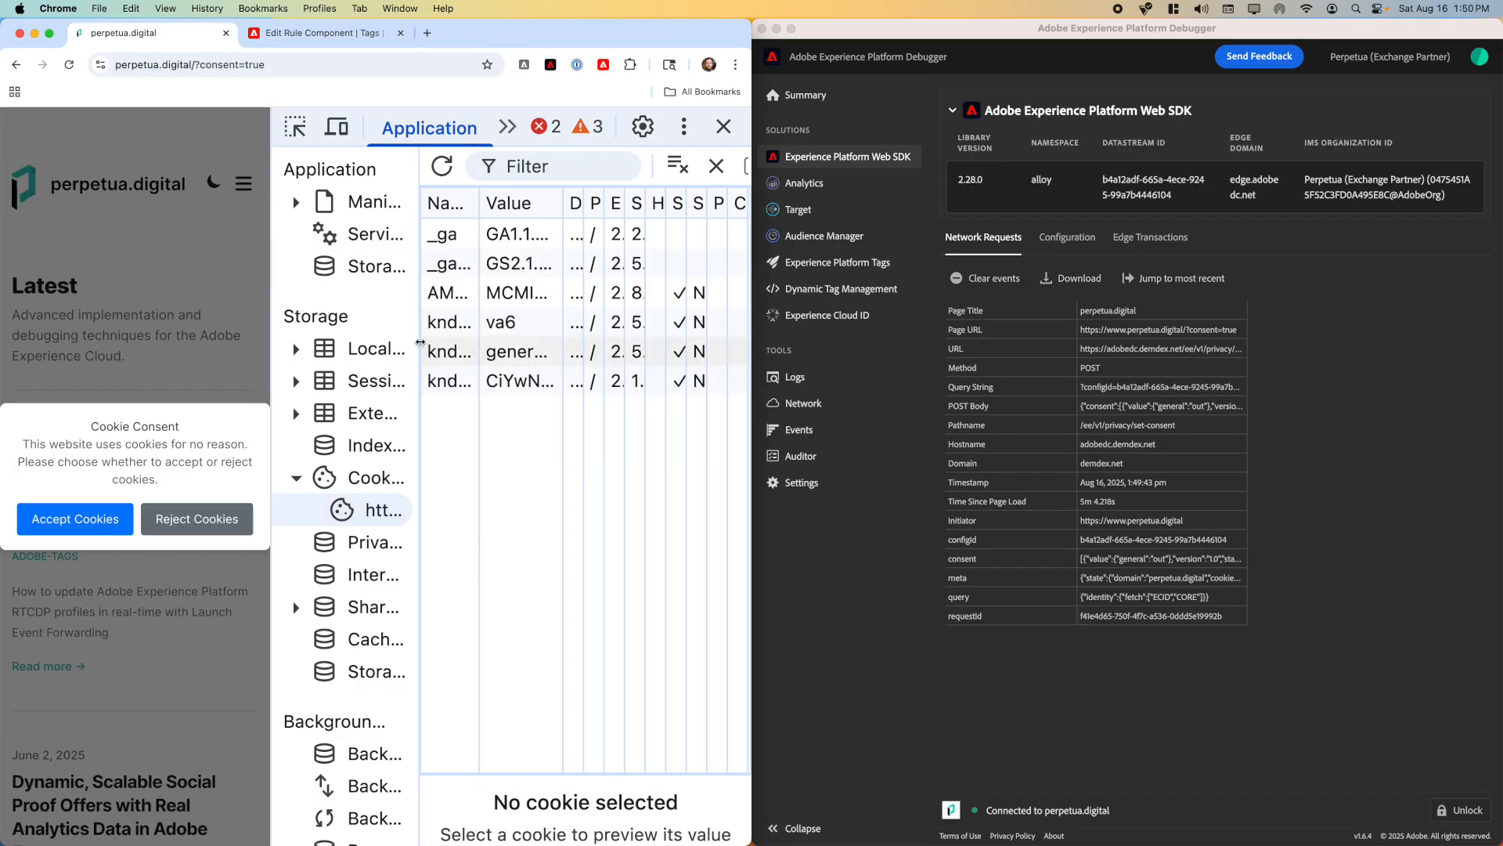
Accept the cookies in the consent banner and check the consent parameter of the new set-consent request in the debugger.
click(112, 521)
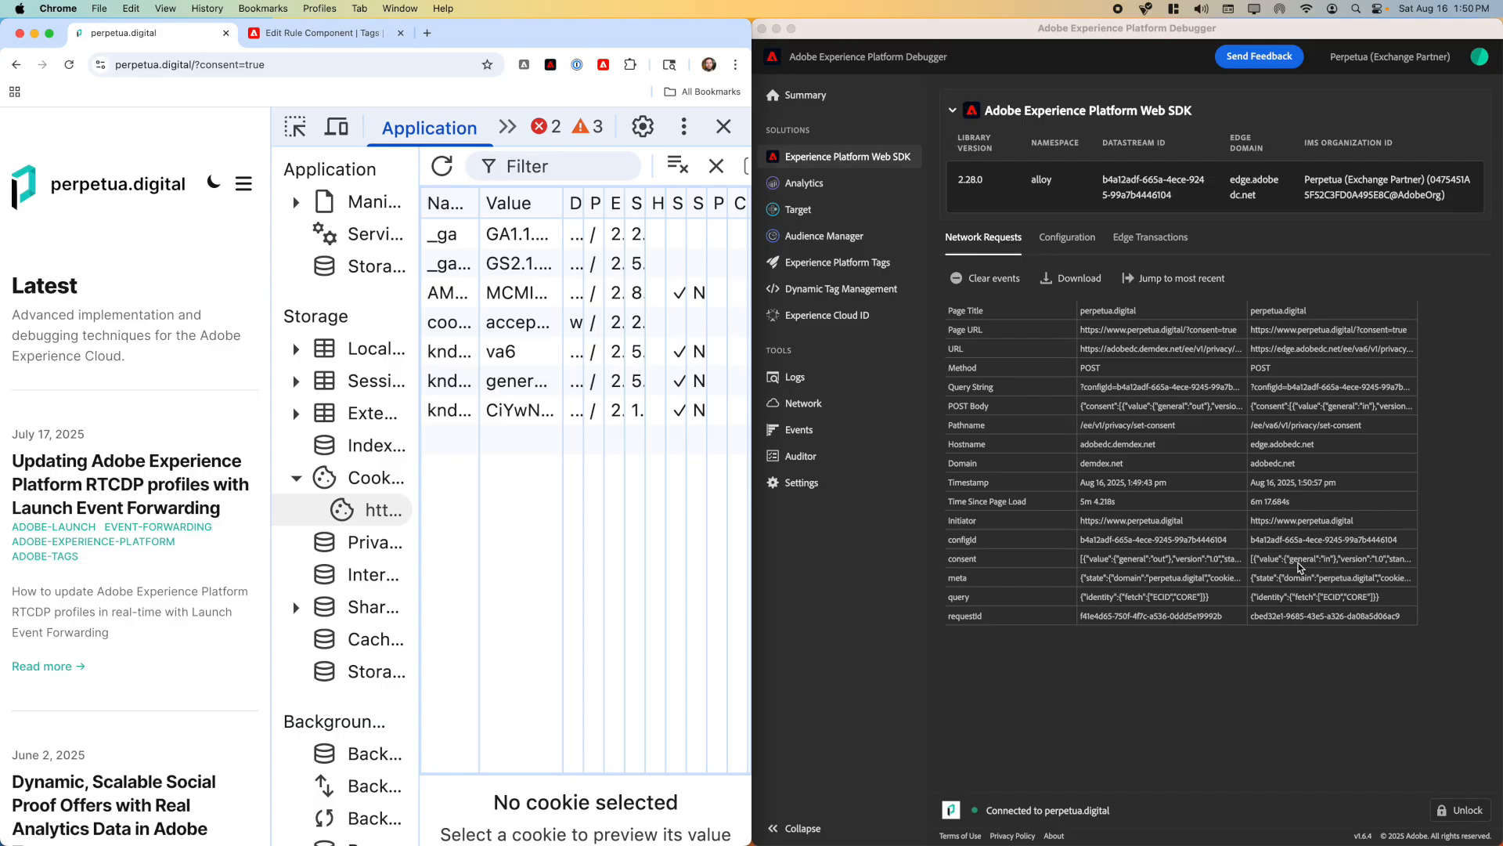
click(1298, 565)
click(1297, 565)
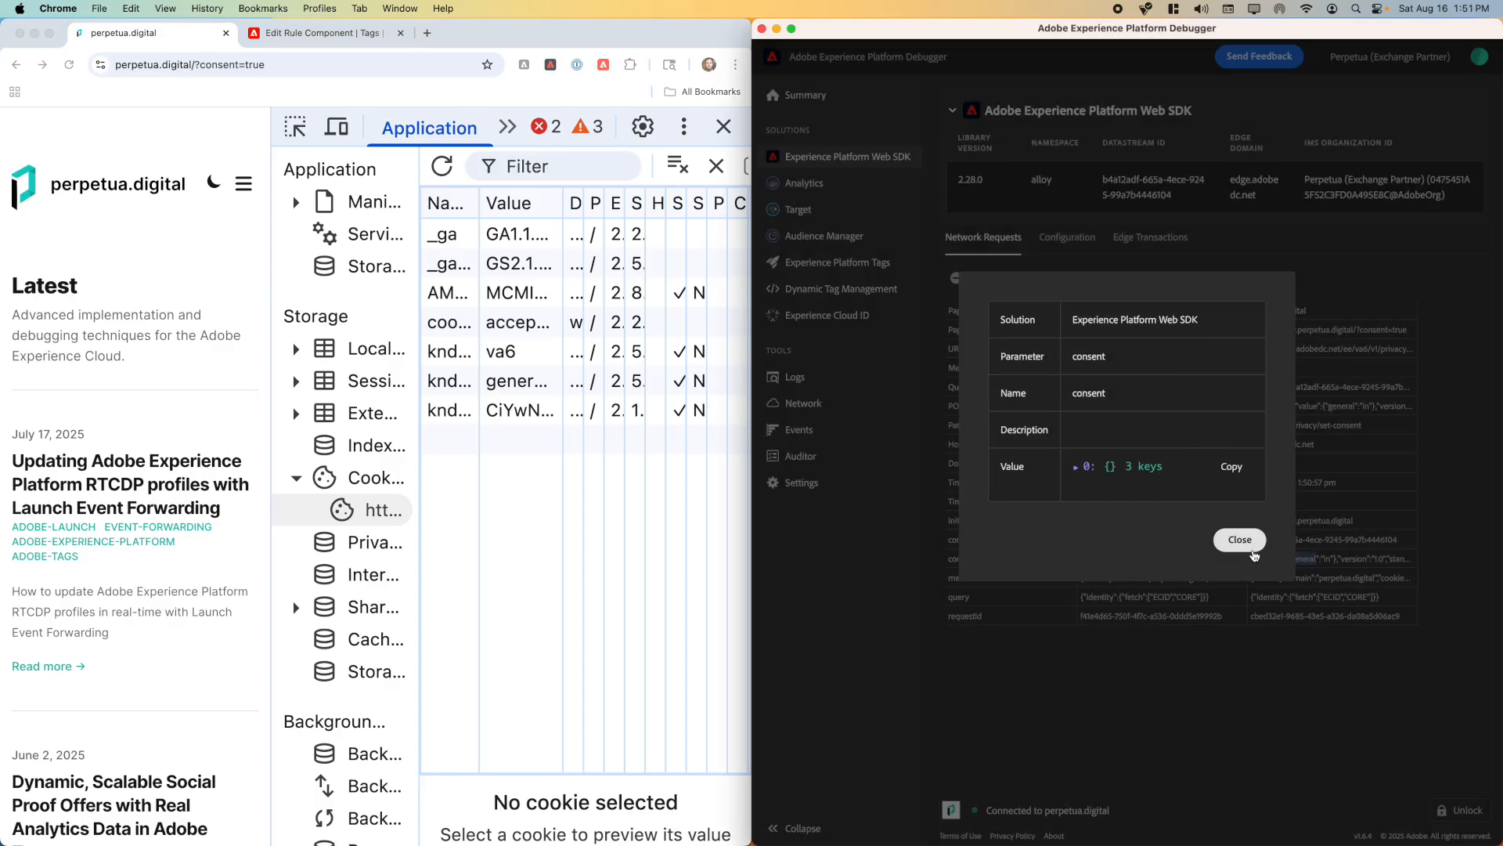
click(1239, 541)
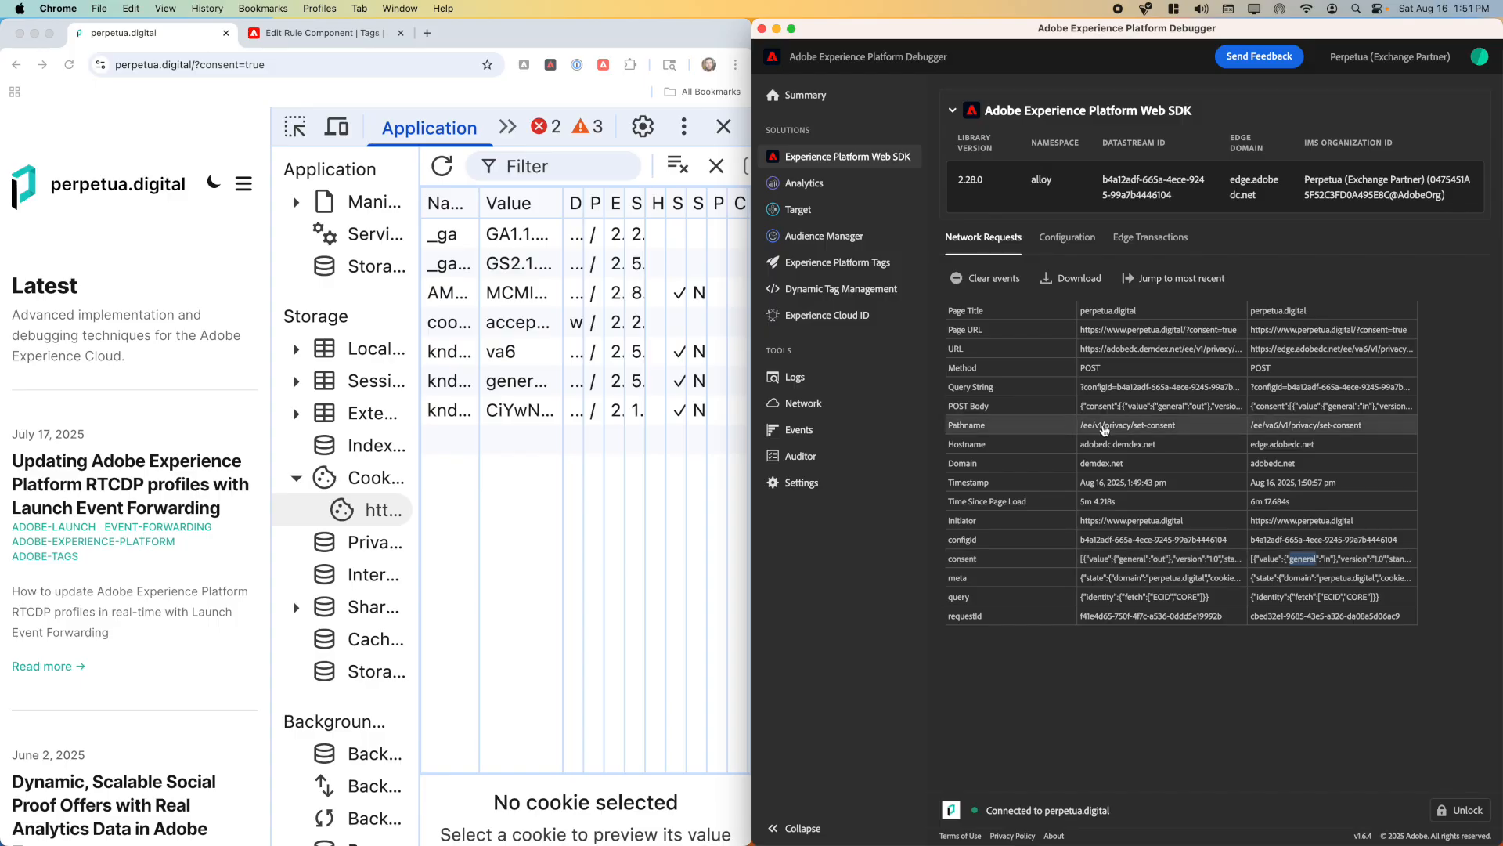
With the debugger's recorded network events cleared, reload the page and open the events parameter of the new interact request.
click(985, 280)
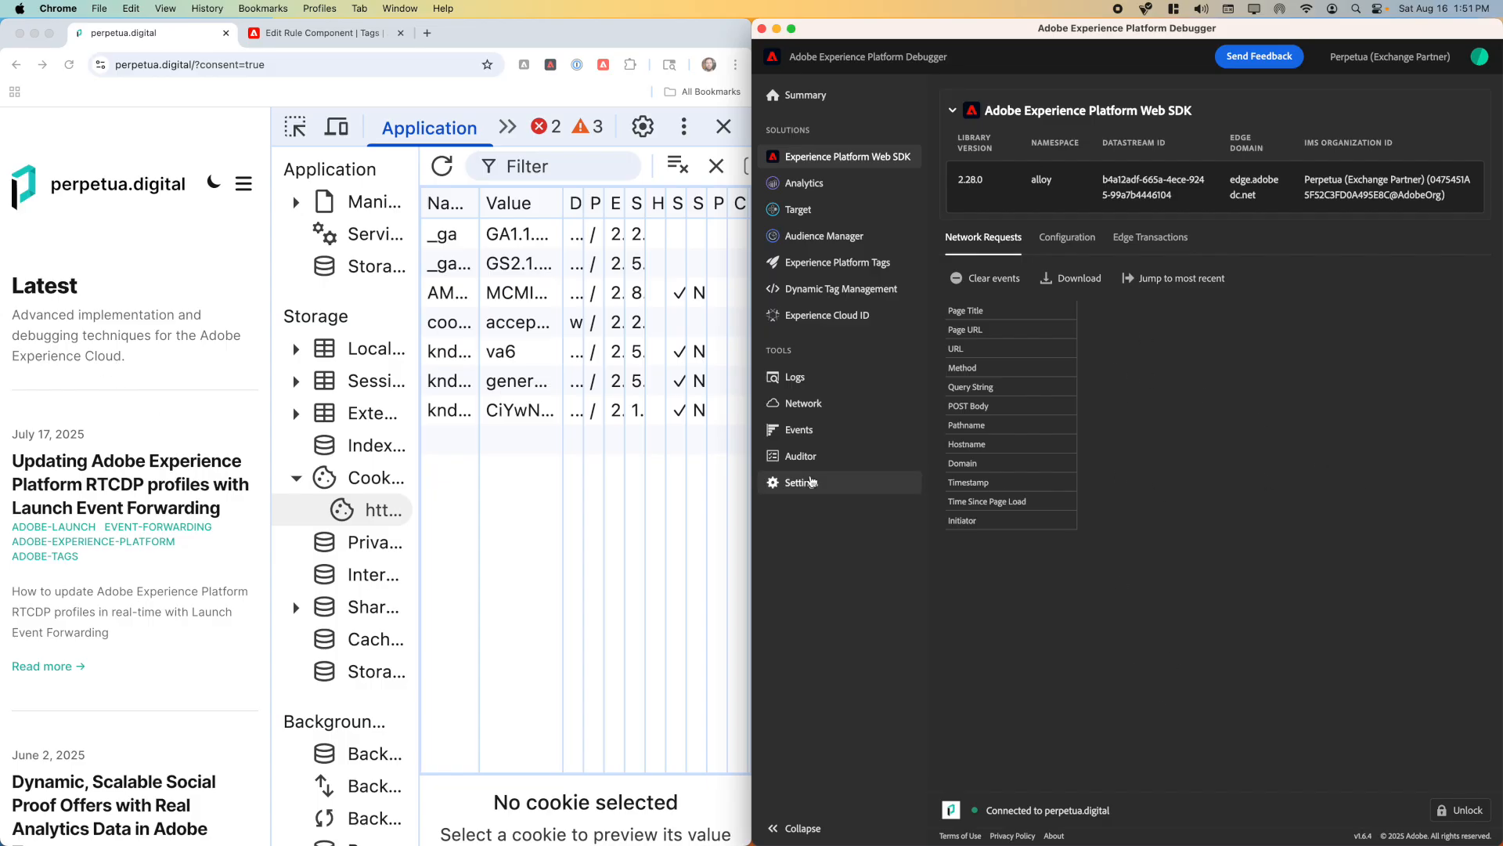
click(212, 418)
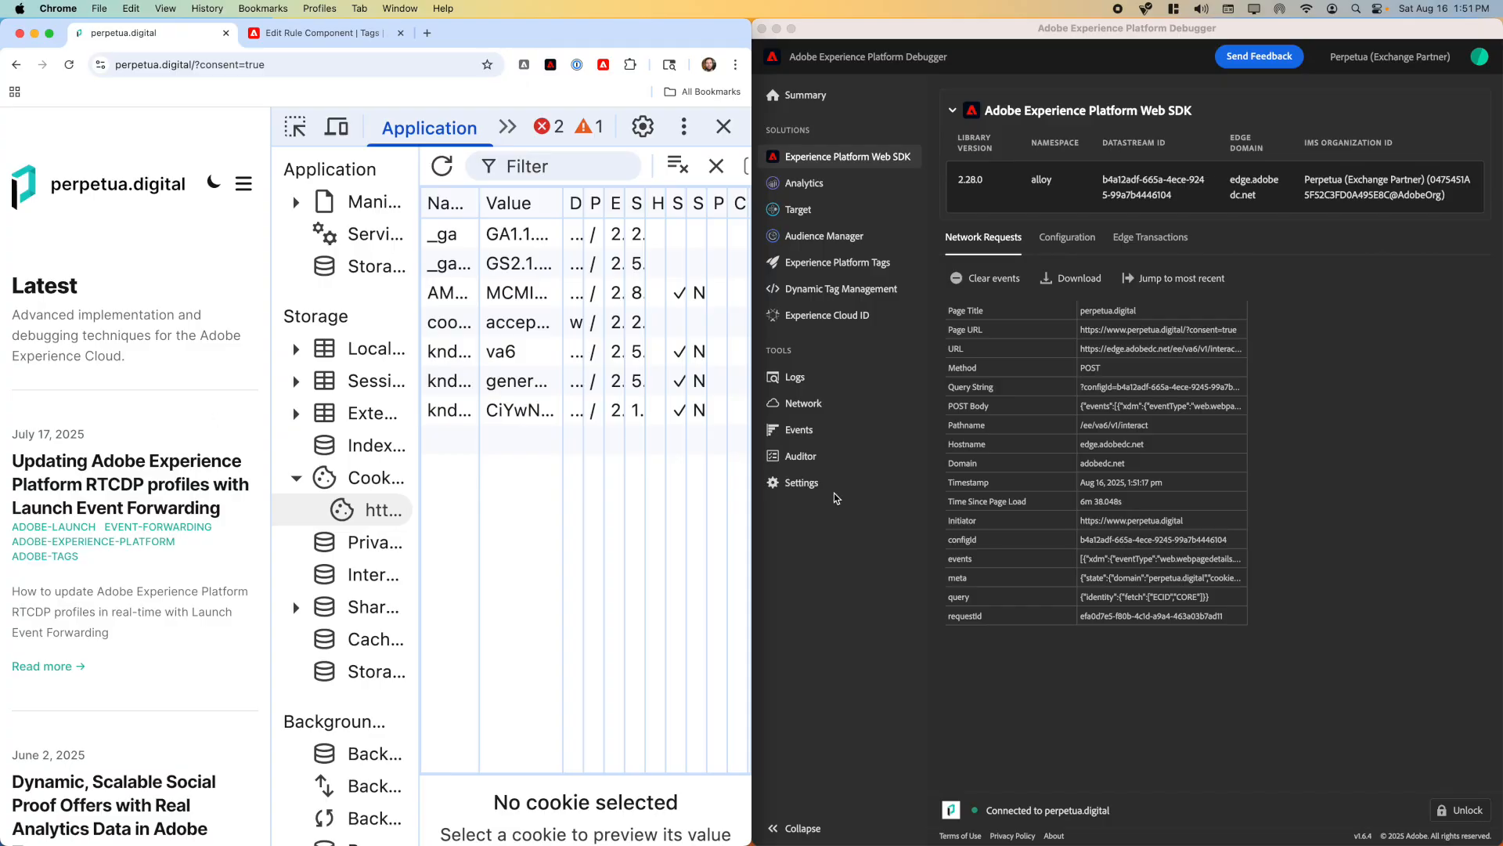
double_click(1117, 560)
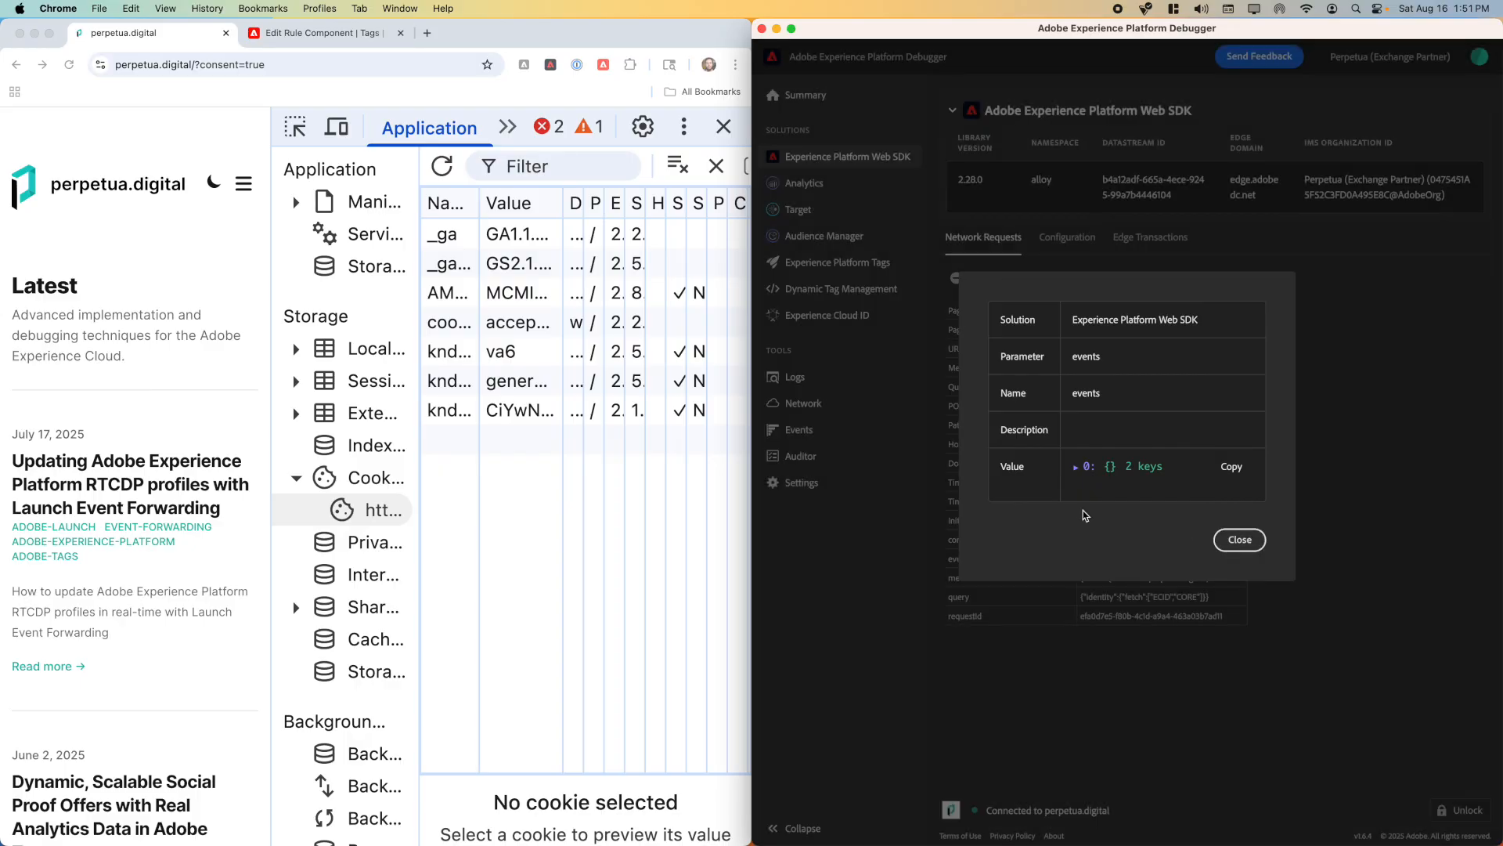
Maximize the browser window and widen the developer tools pane to show the full cookie names and values.
click(672, 523)
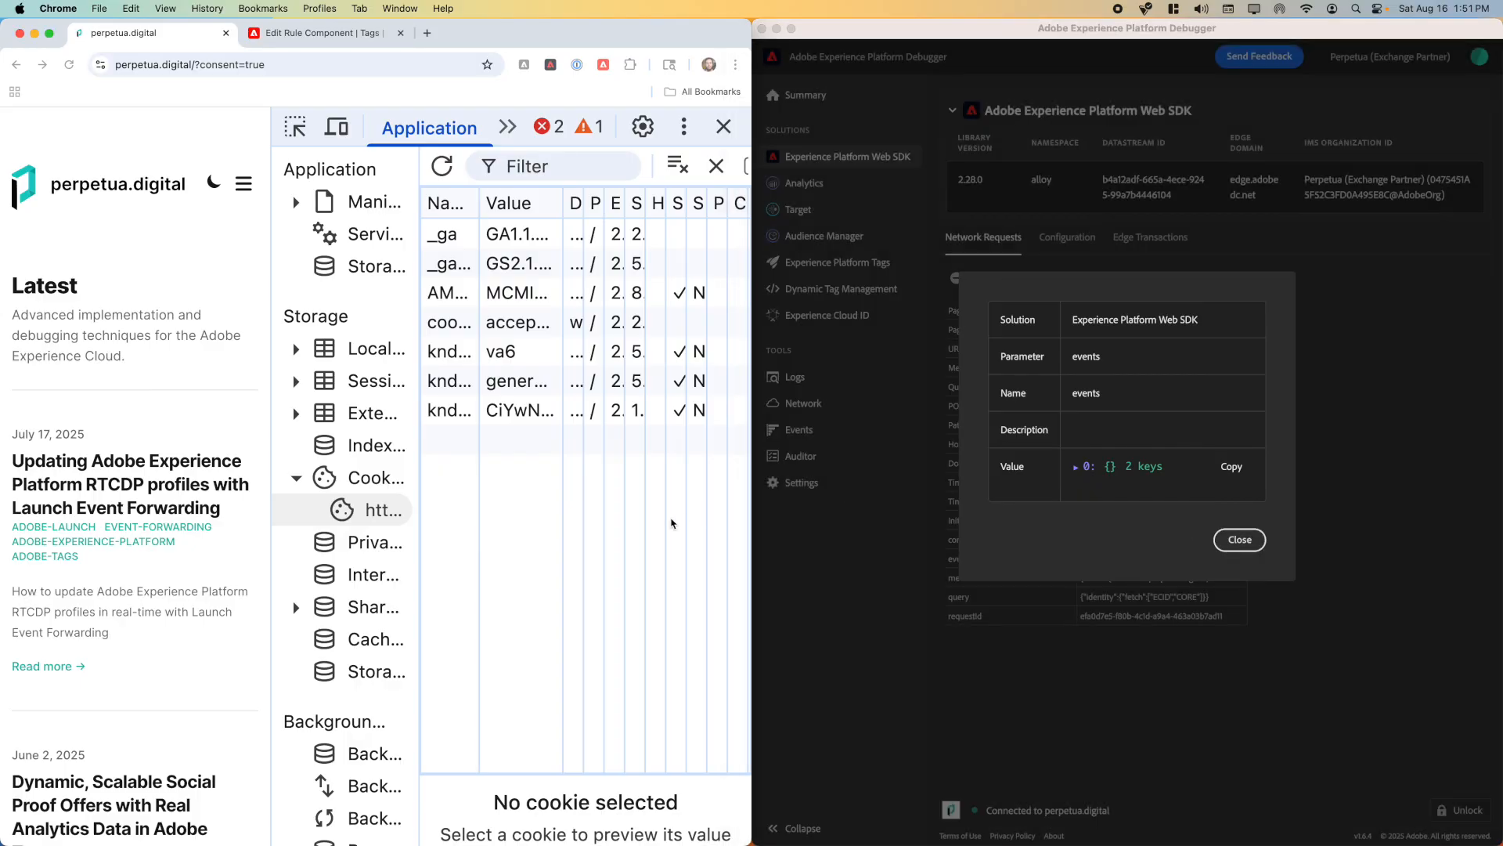
key(ctrl+alt+Return)
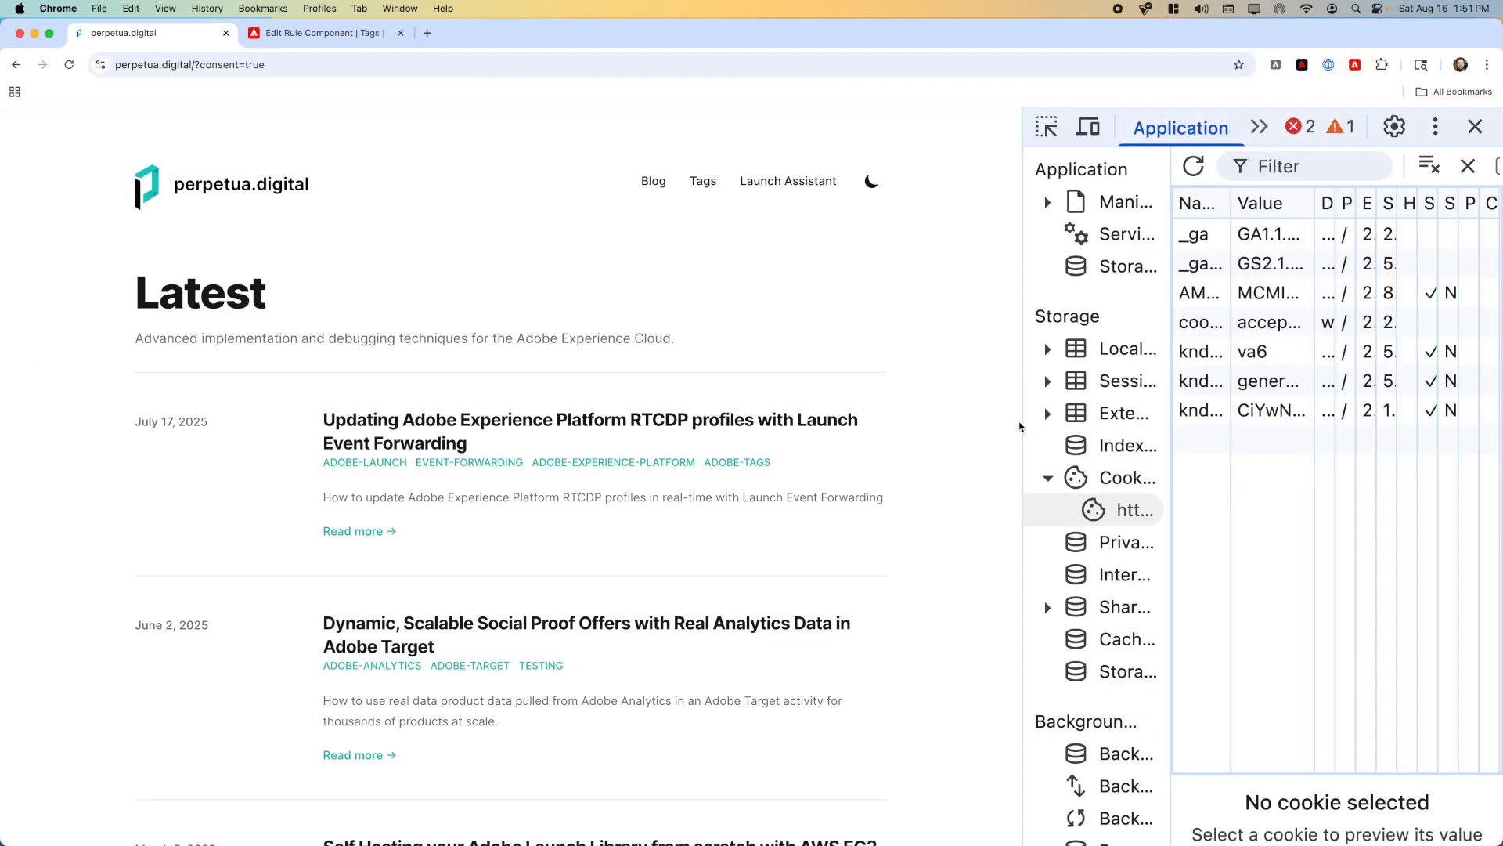
drag(1022, 423, 464, 403)
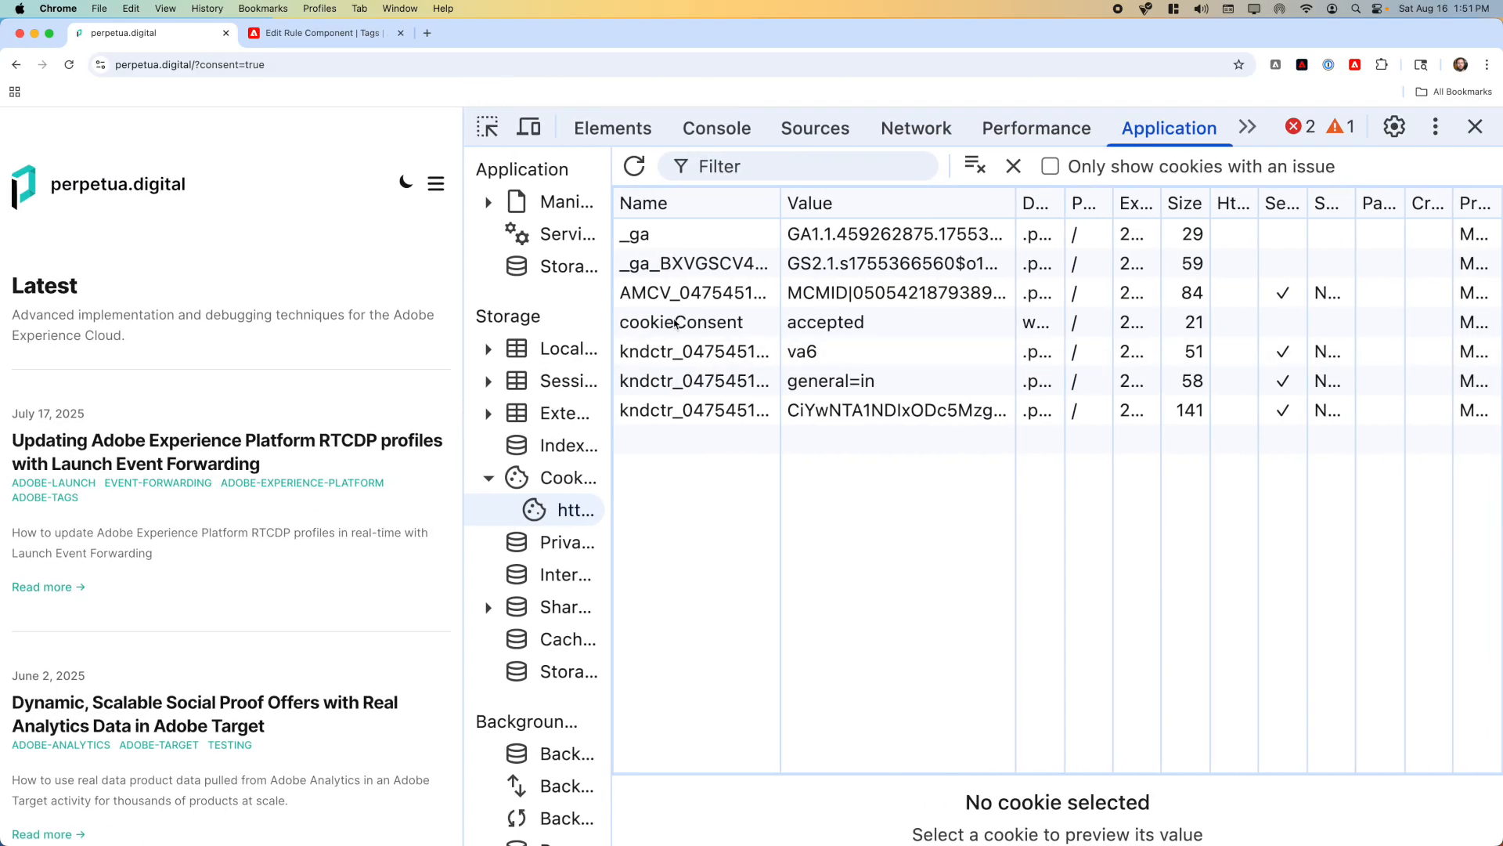
Compare the value of the site's cookieConsent cookie with that of Adobe's kndctr consent cookie.
click(673, 324)
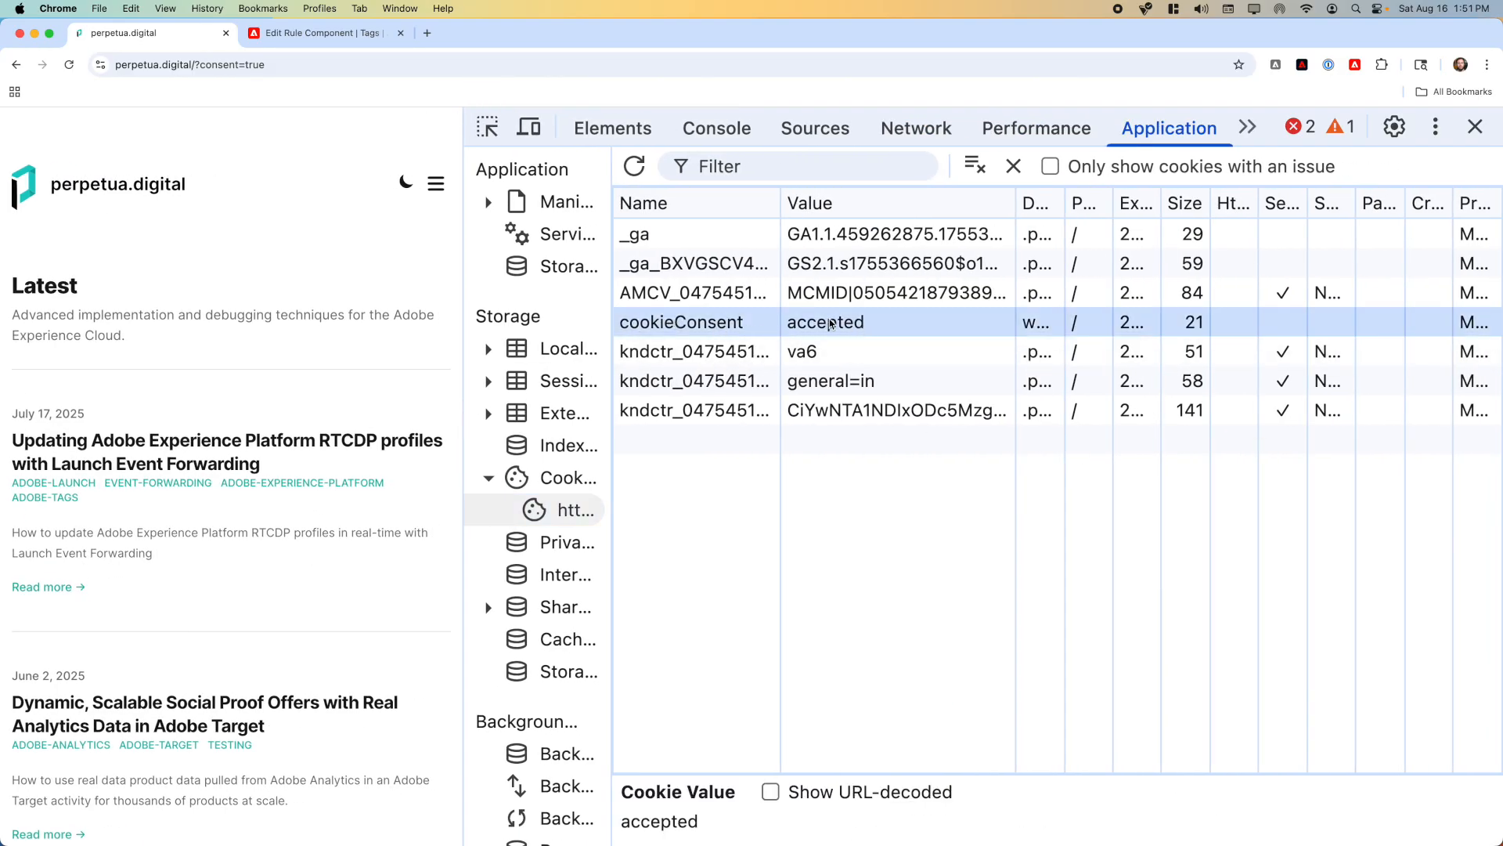
double_click(820, 388)
click(821, 474)
click(389, 525)
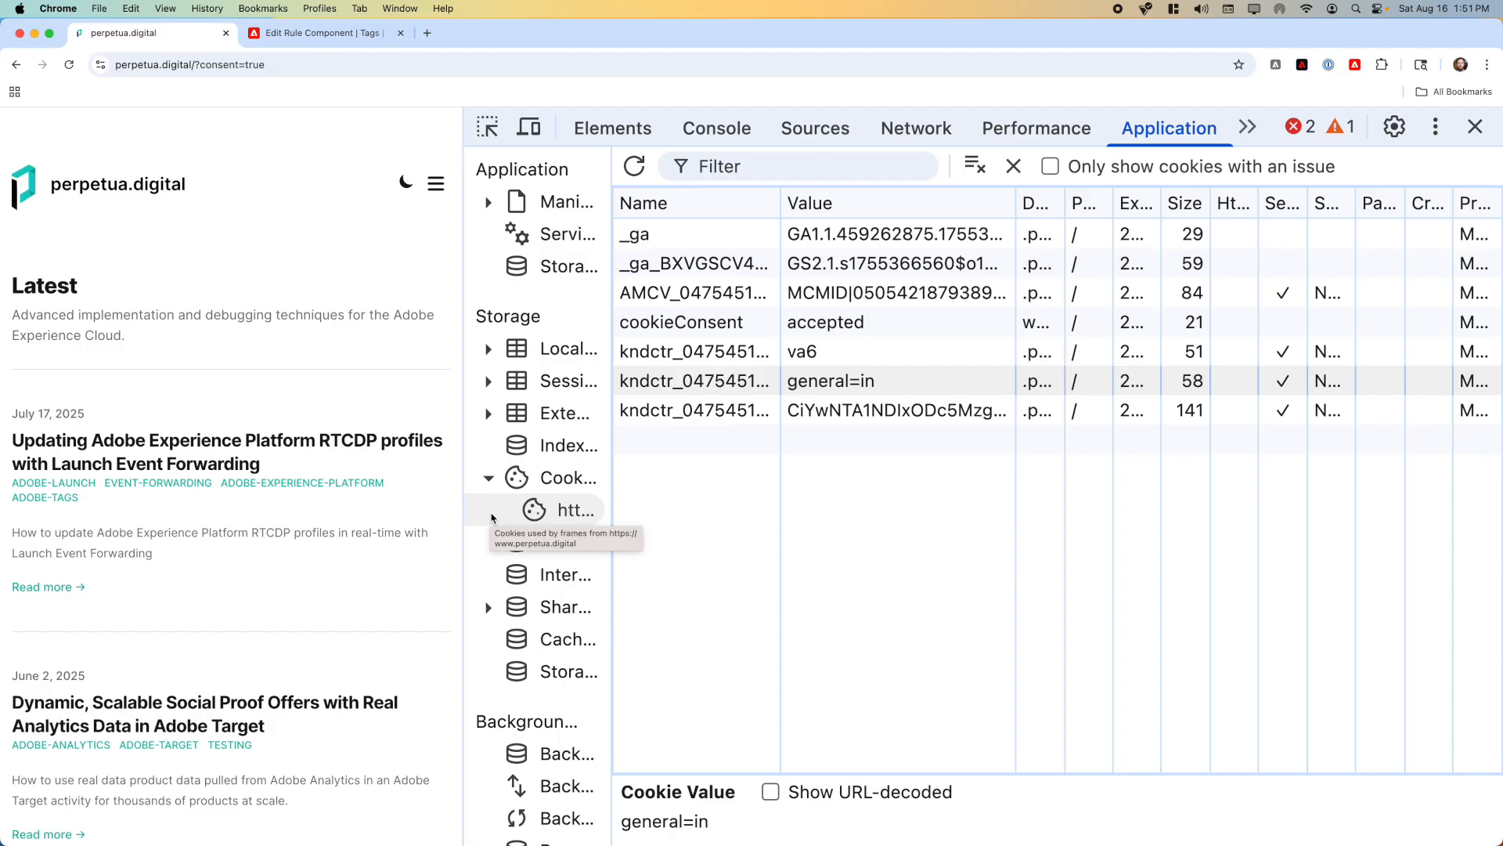
click(800, 327)
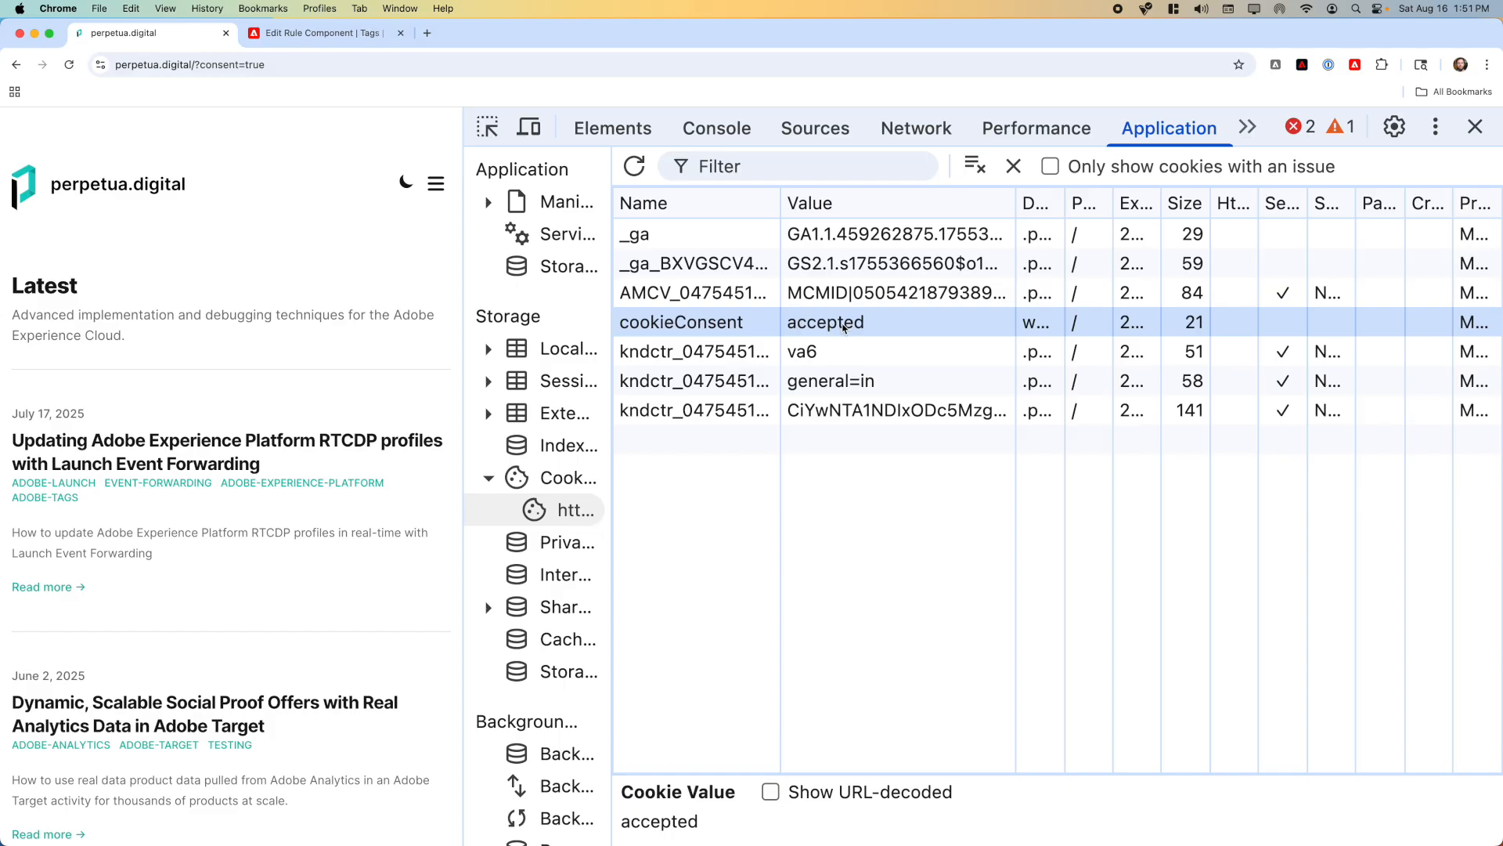
click(825, 383)
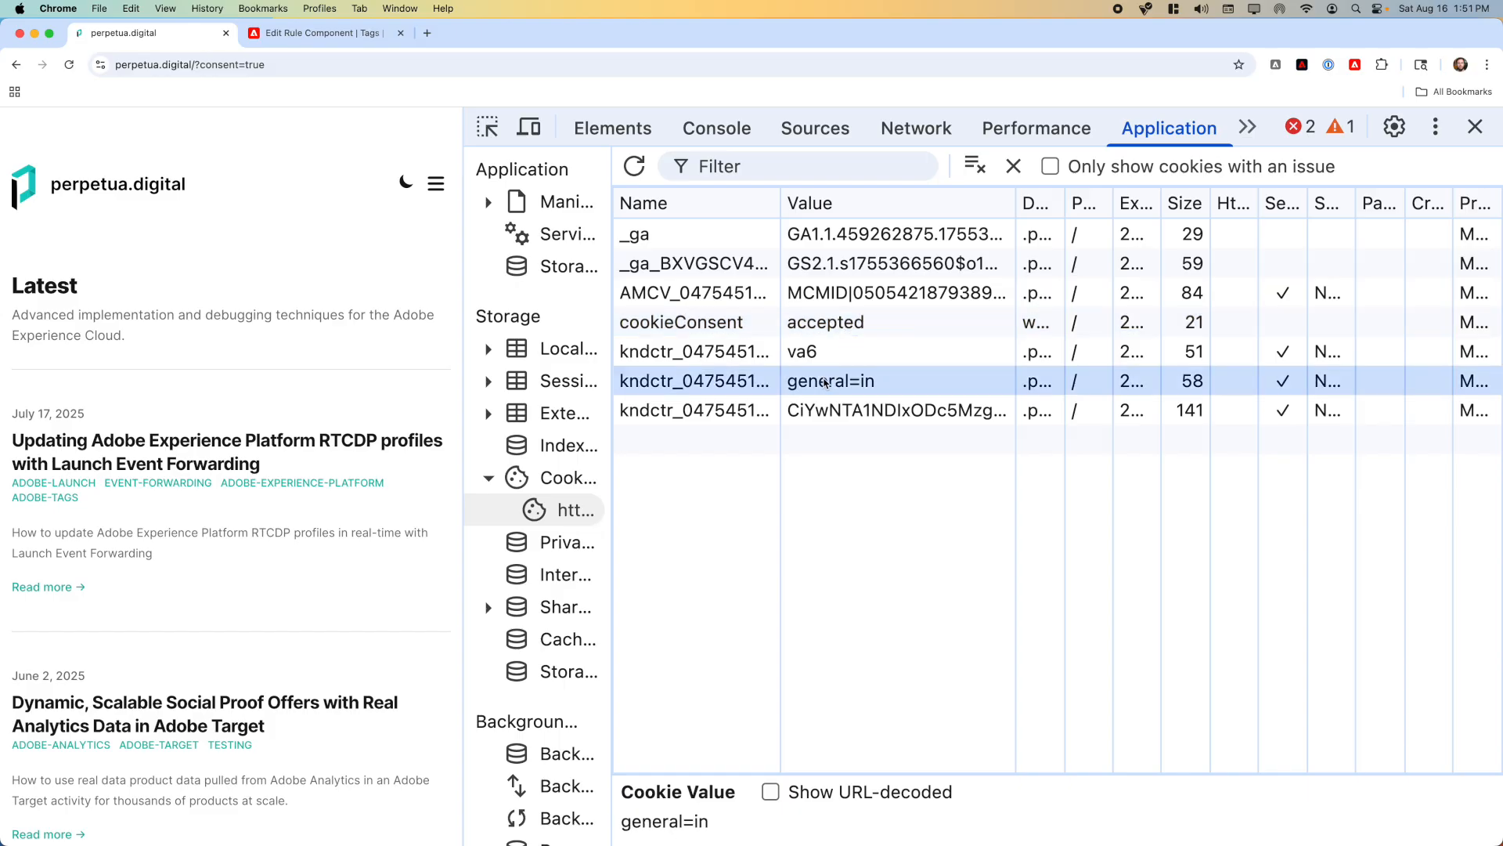